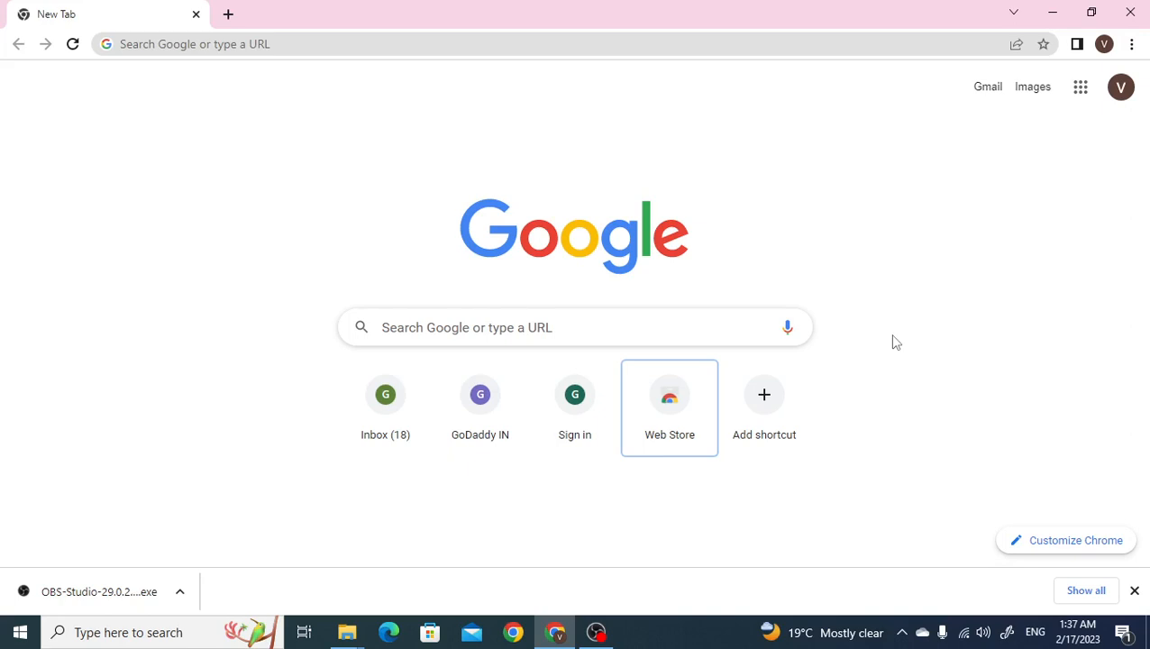
Step: Search the web for "figma" and open the Figma website
click(674, 43)
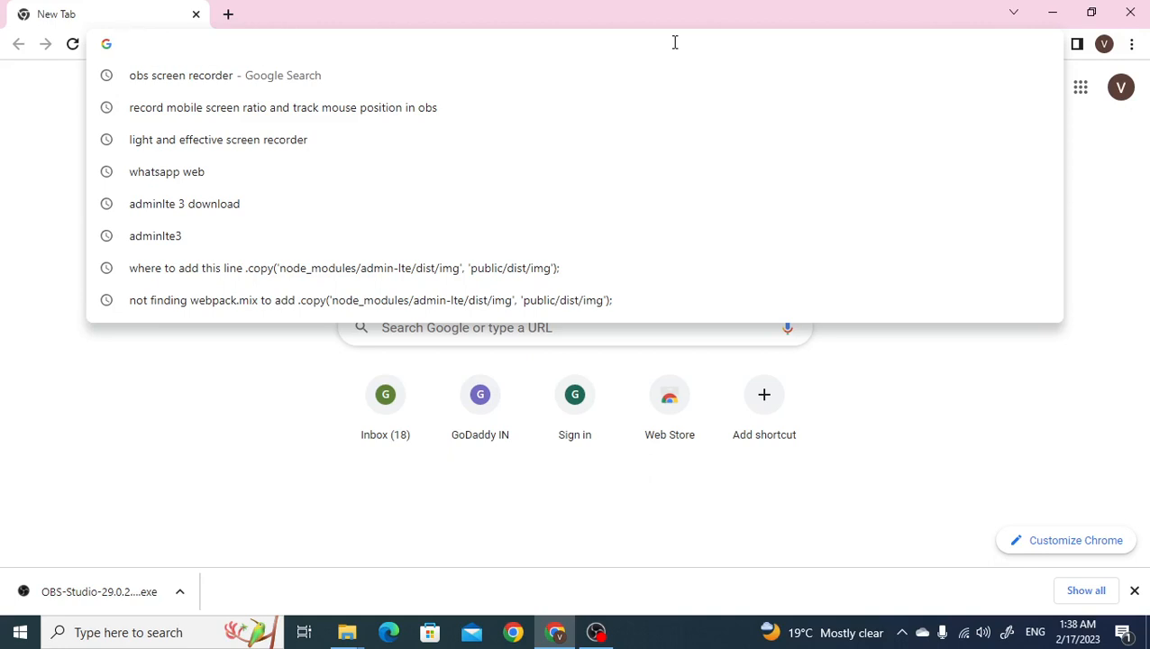
text(figma)
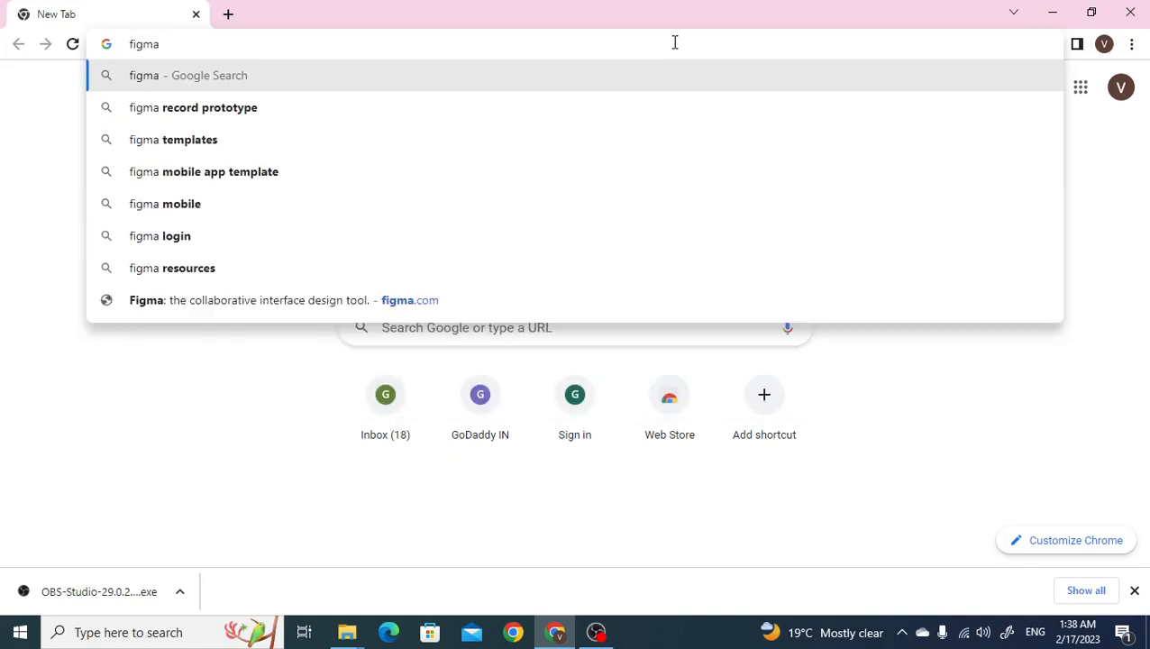
key(Return)
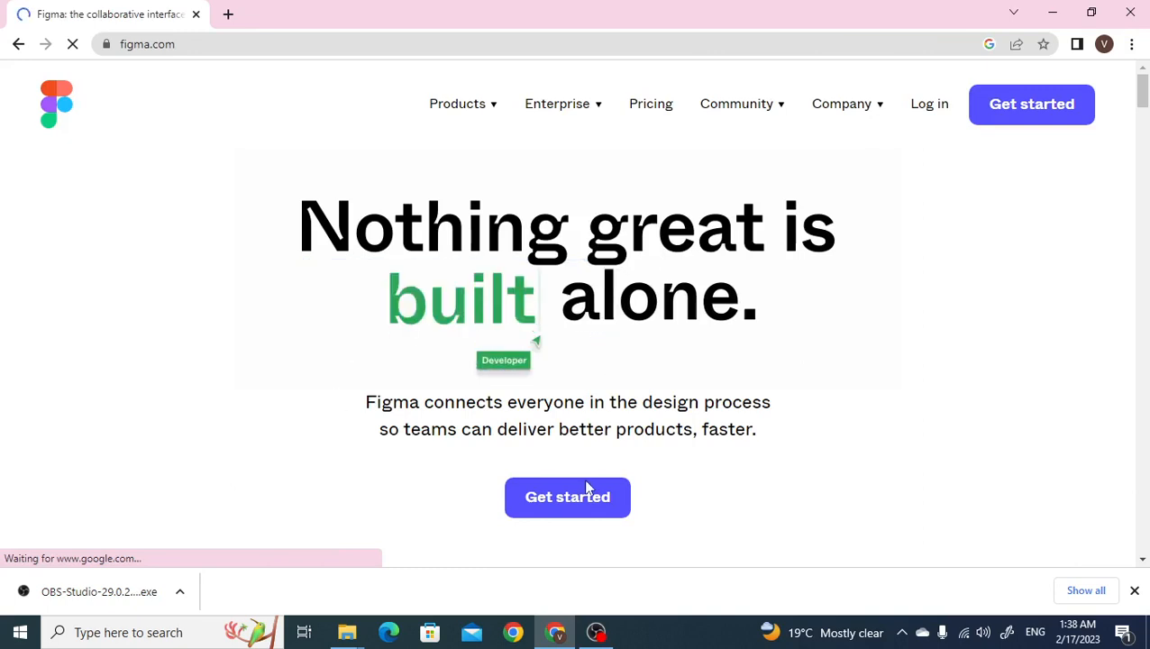
Step: Start the Figma sign-up and continue with the listed Google account
click(565, 503)
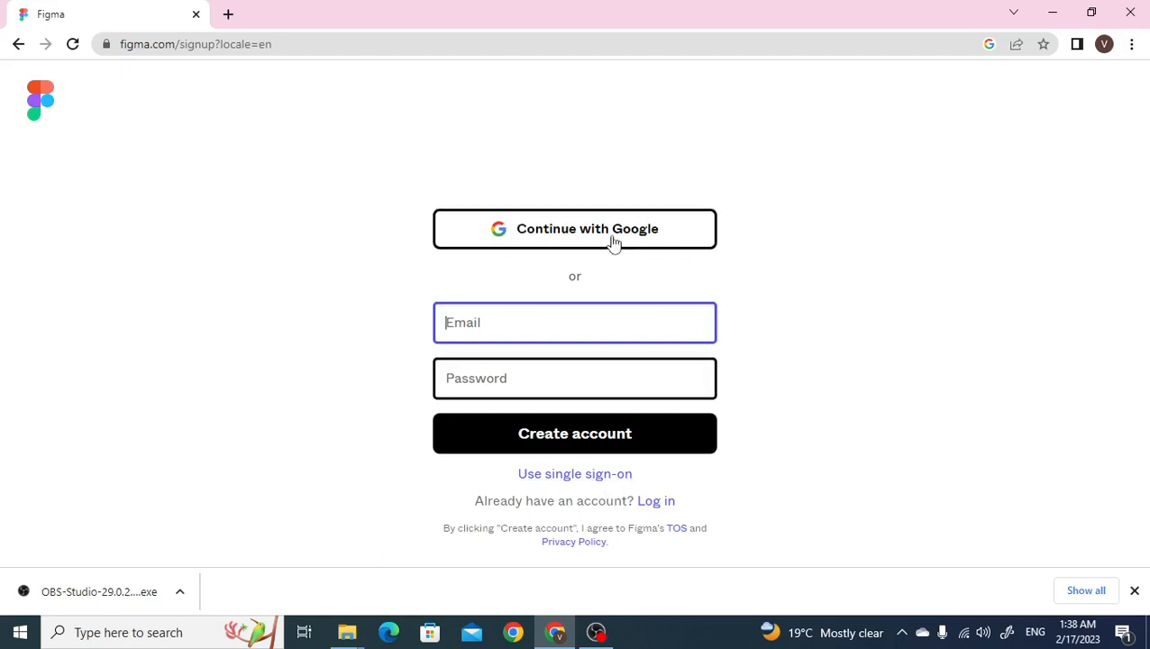
click(613, 236)
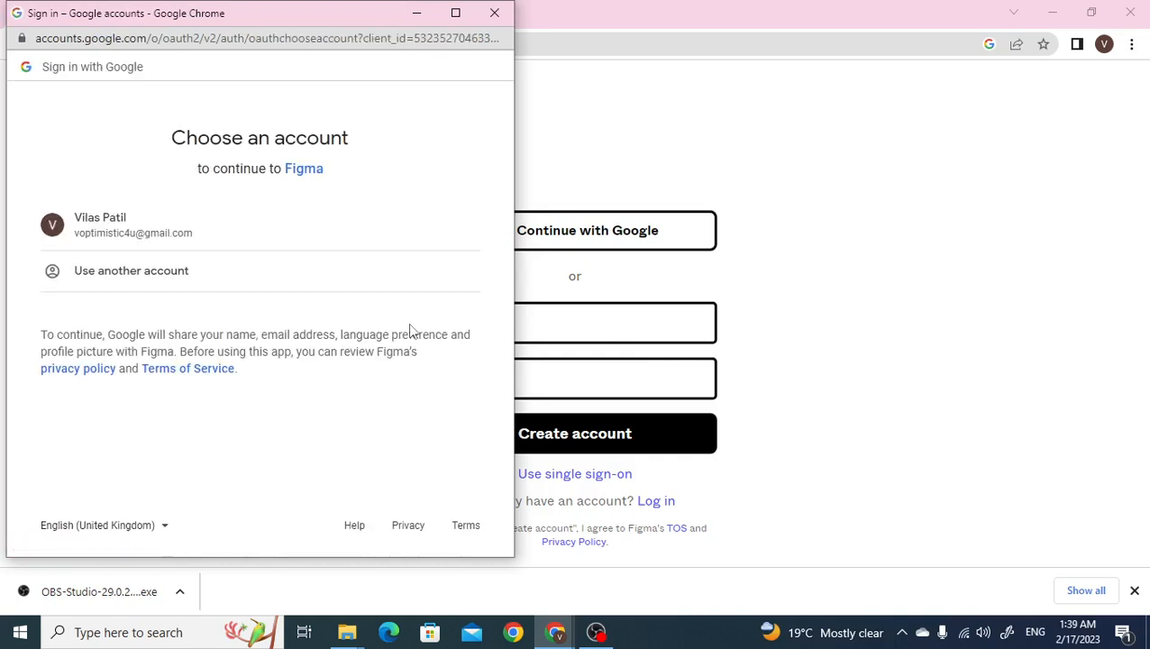
click(99, 239)
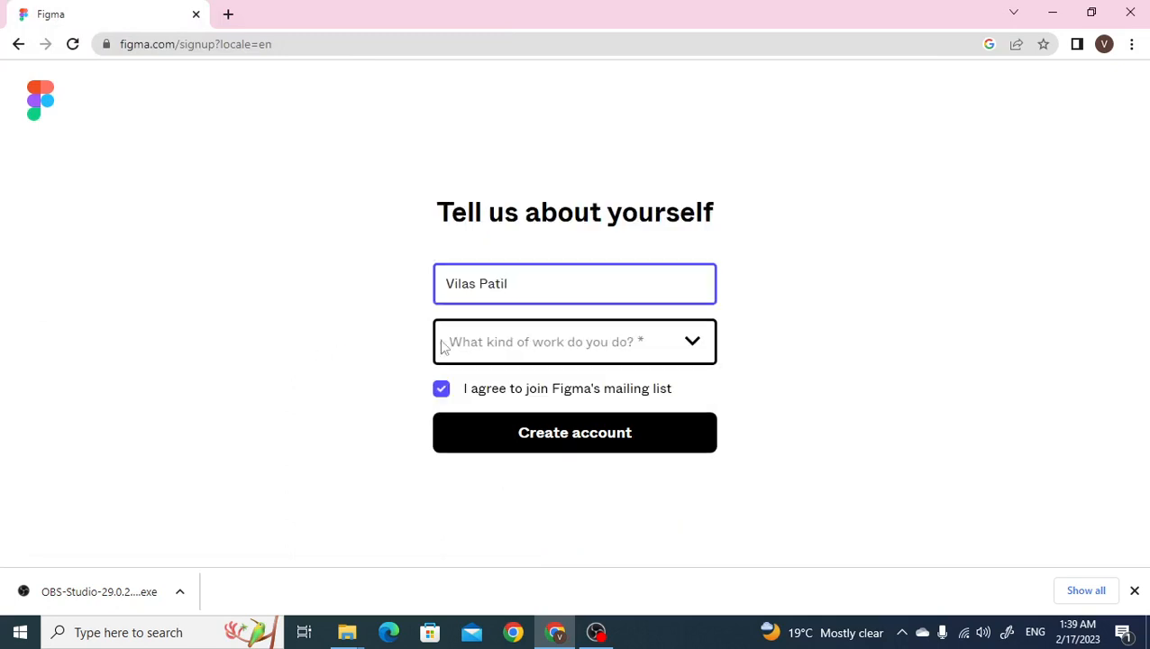
Step: Create the account with work type Other and primary use For personal use, opting out of the mailing list
click(554, 340)
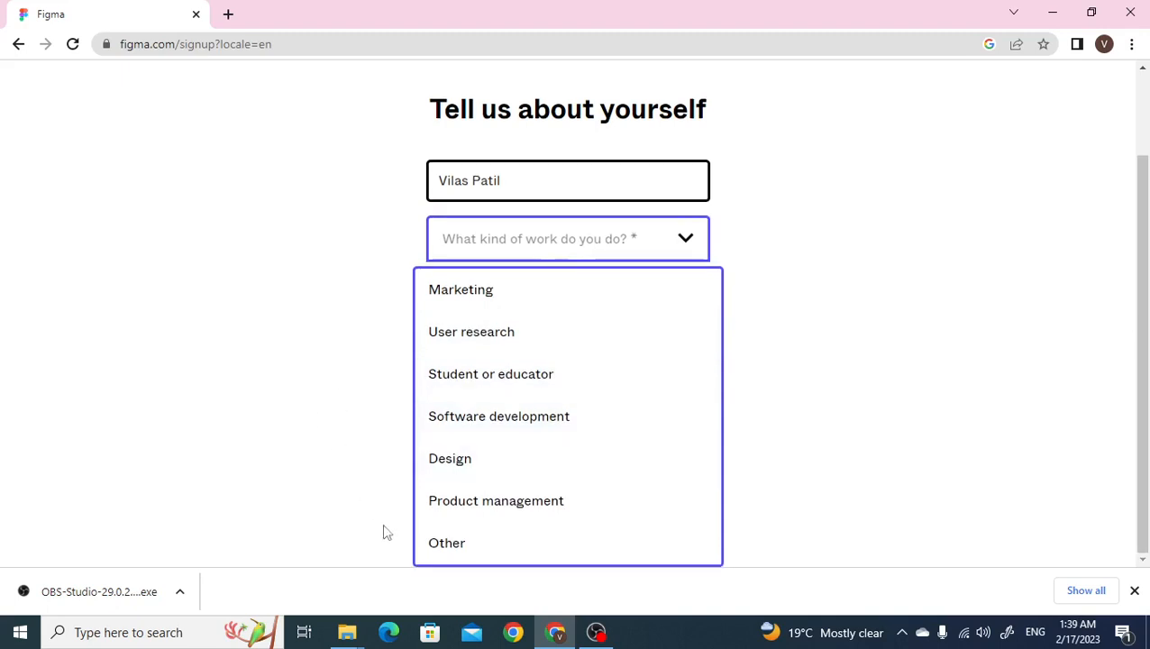
click(467, 543)
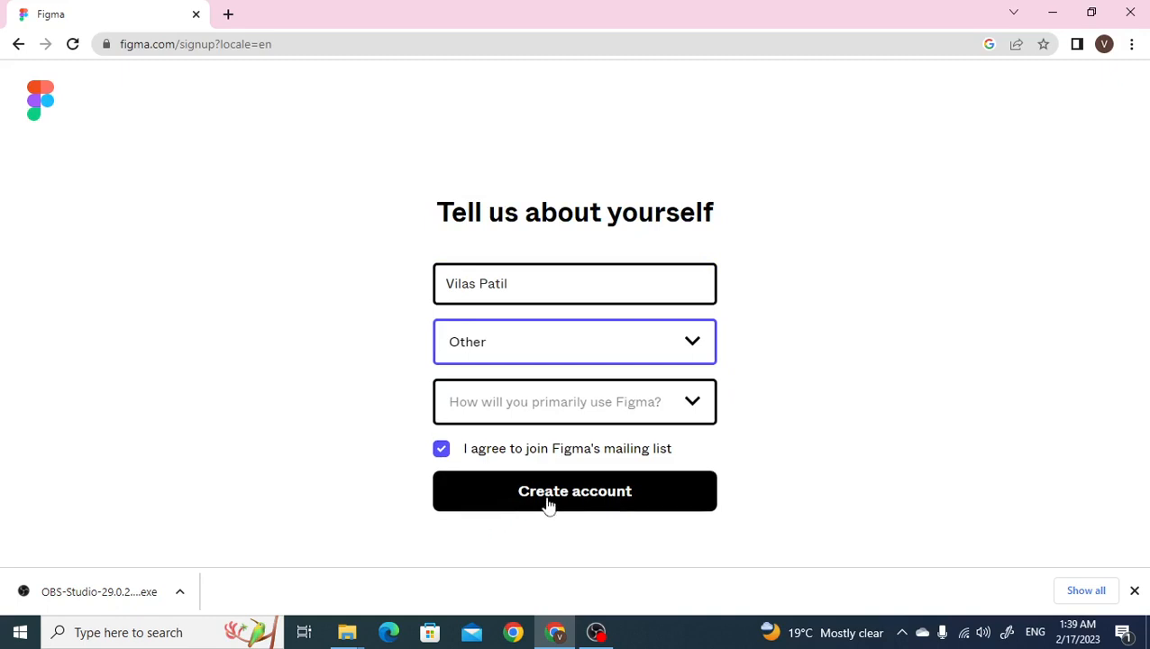
click(560, 415)
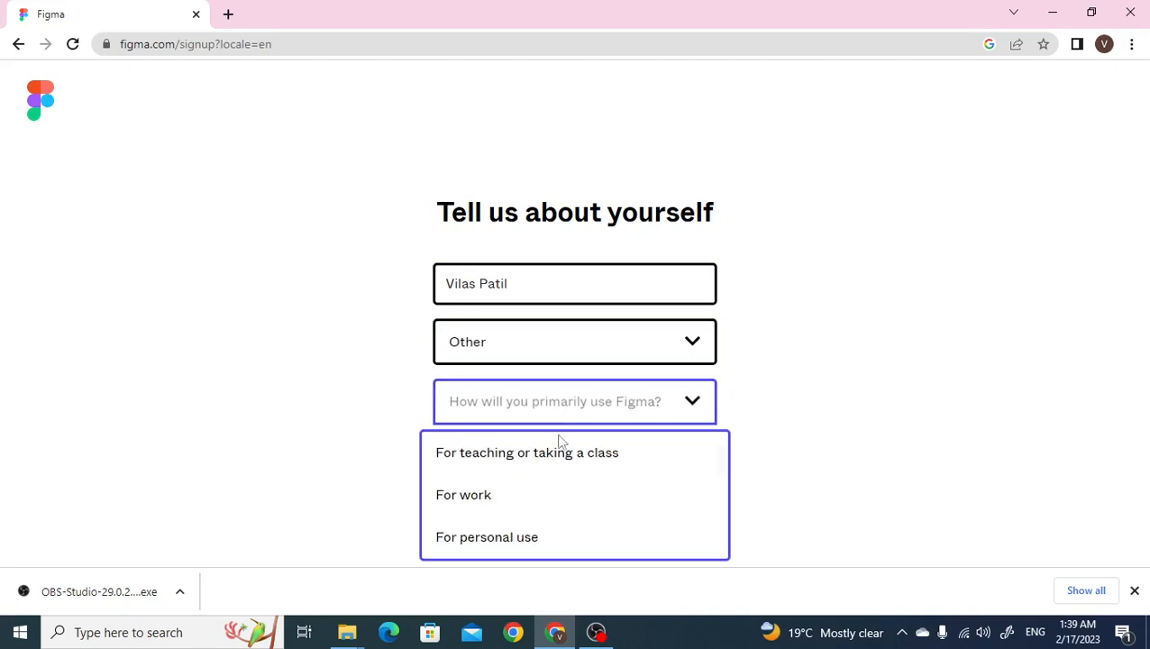
click(527, 540)
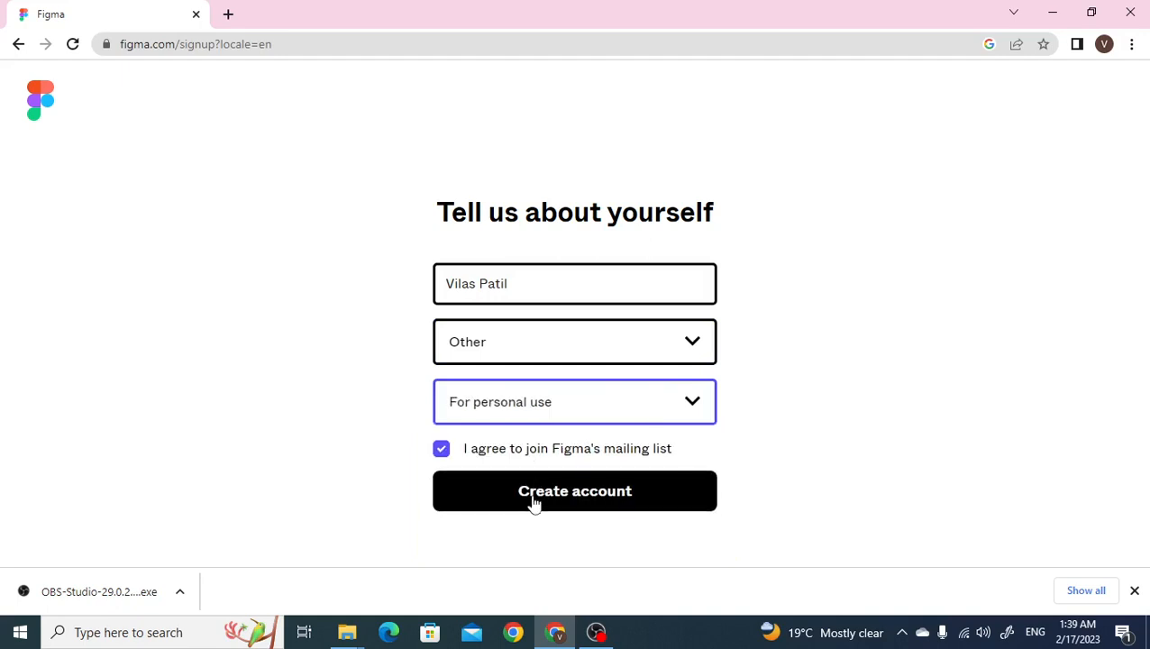
click(512, 452)
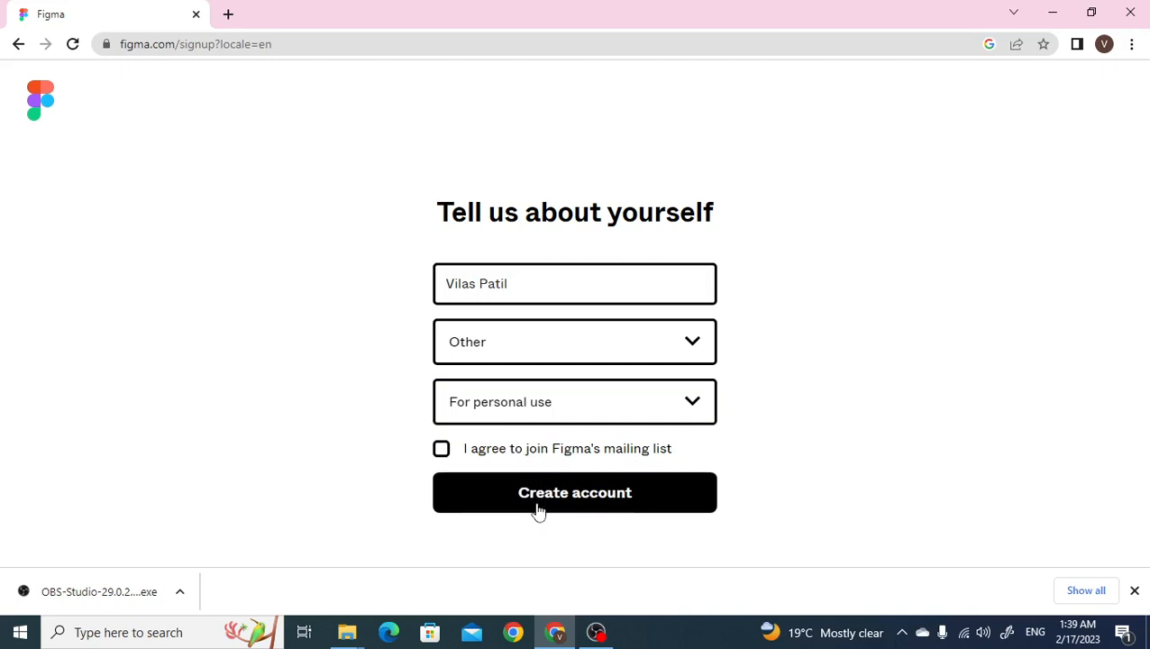
click(558, 501)
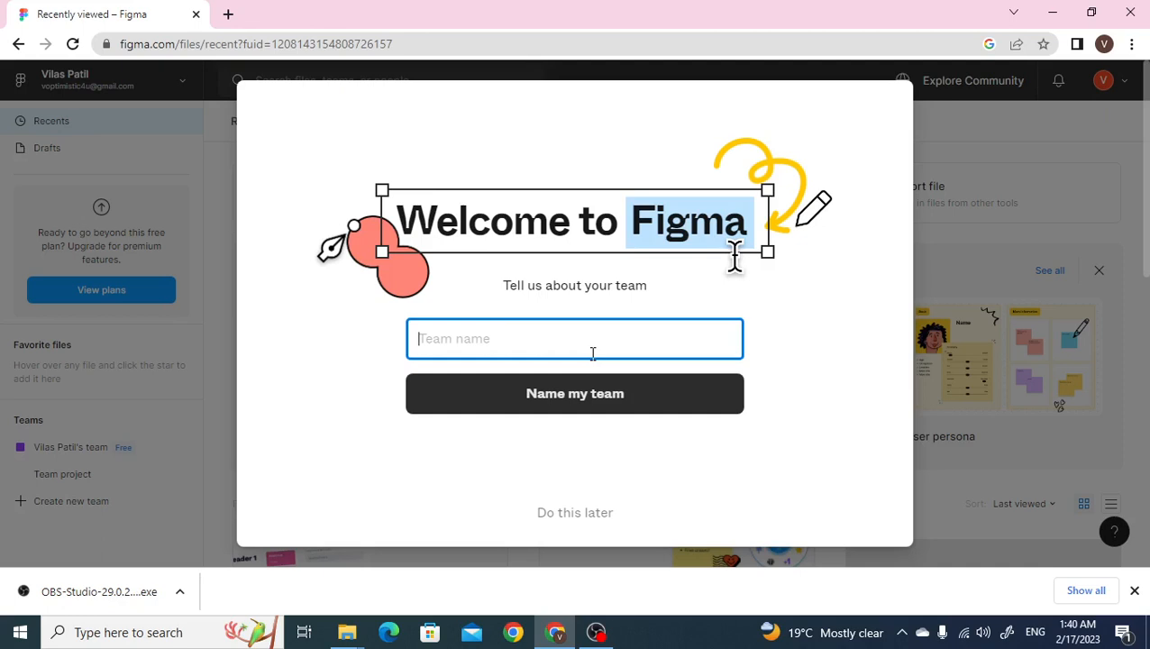
Step: Finish onboarding by skipping the team name, choosing the free Starter plan, and getting started without help or the file browser tour
click(587, 513)
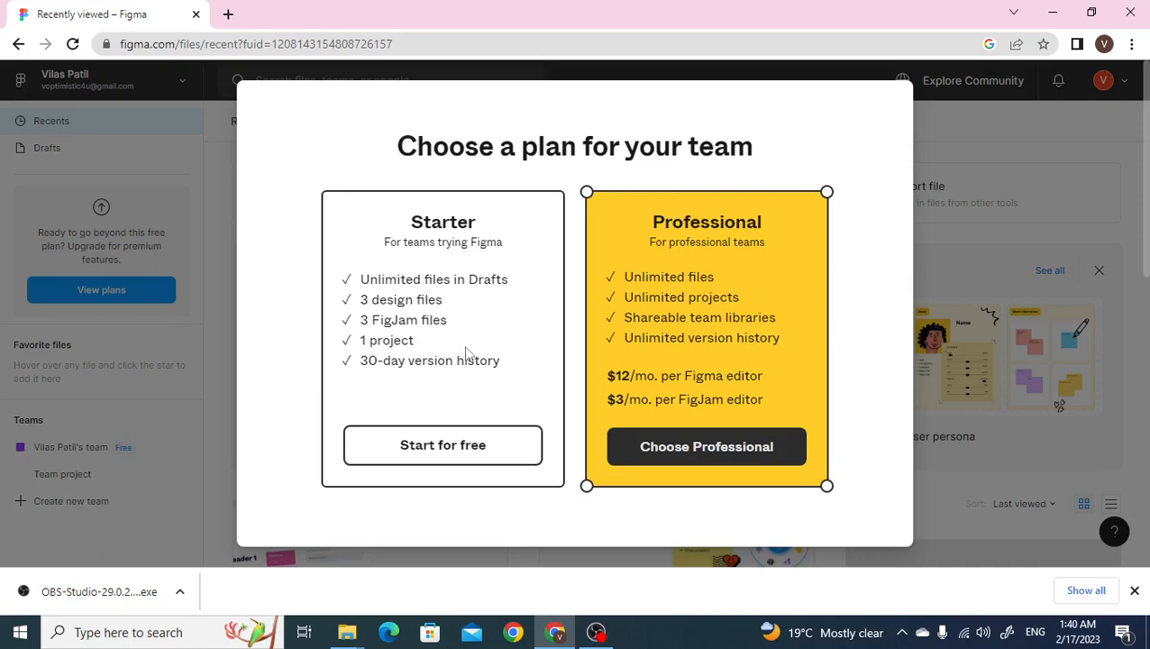
click(471, 462)
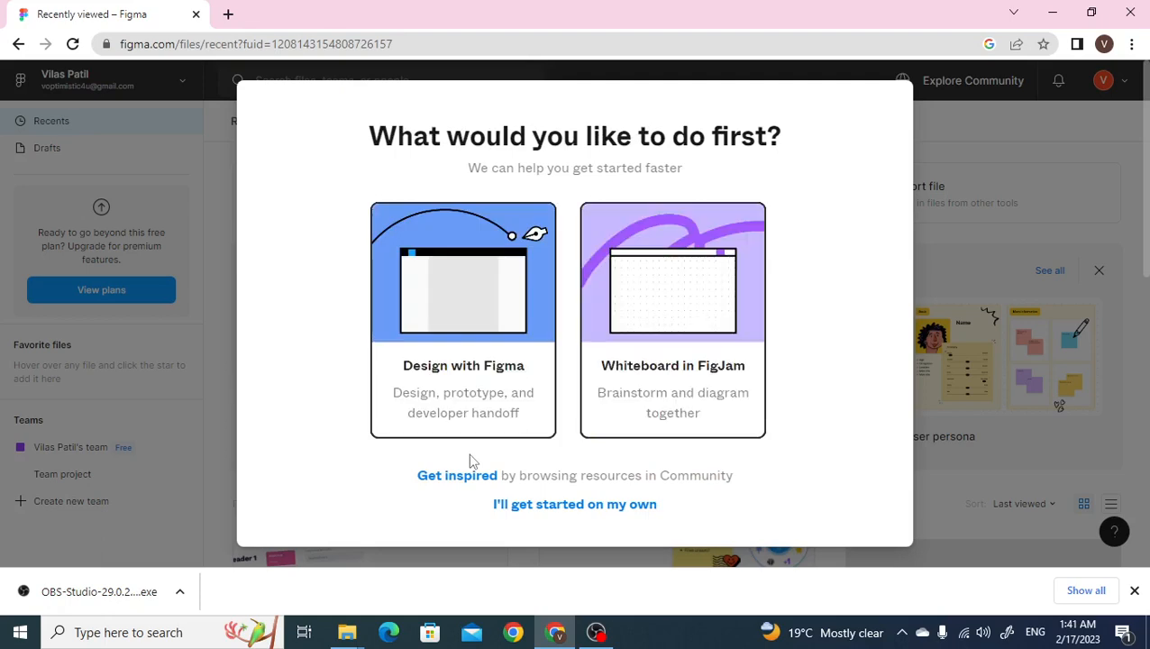
click(548, 505)
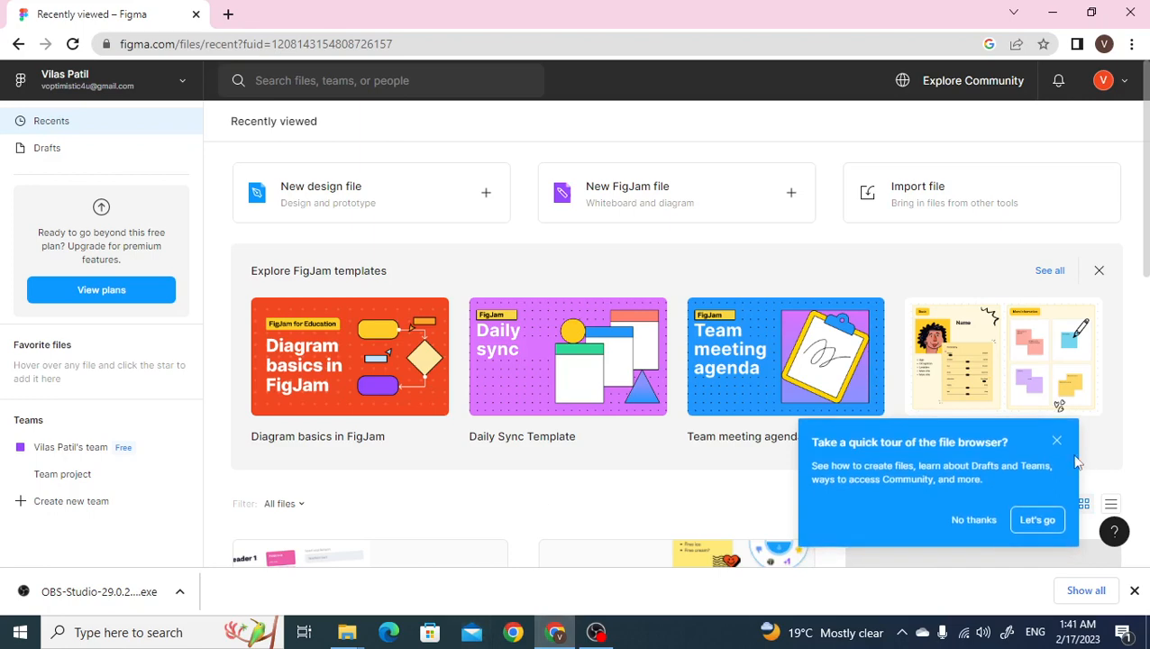
click(1056, 440)
Step: Create a new design file and decline the quick tour of Figma
scroll(924, 361, down, 3)
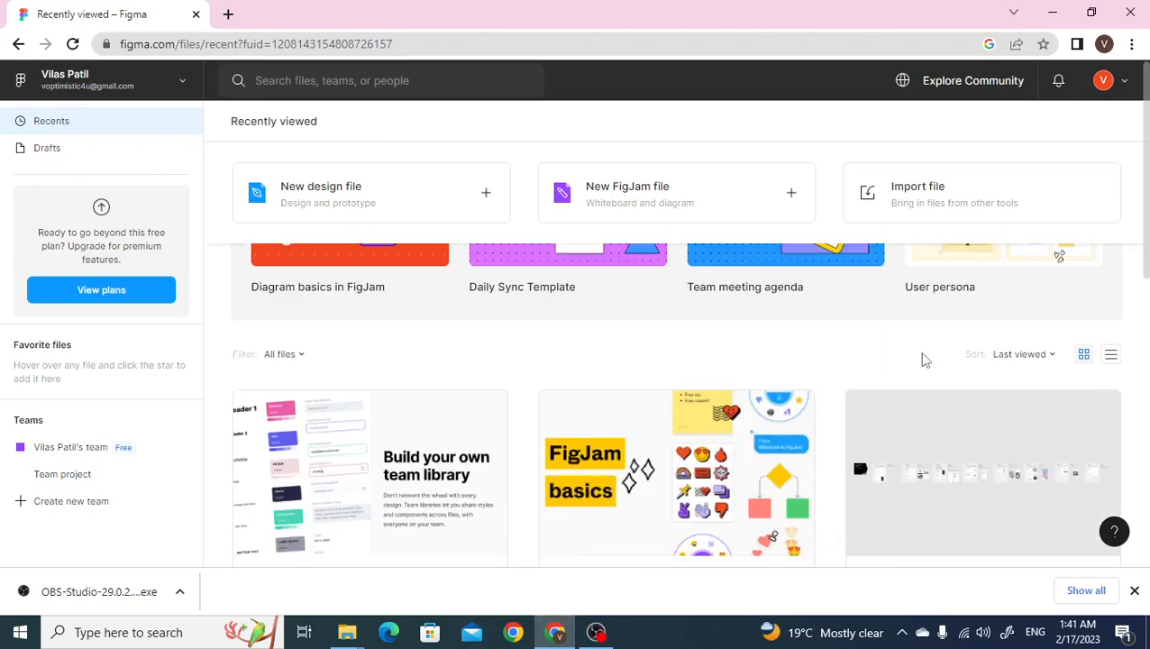
scroll(924, 360, up, 3)
scroll(924, 361, down, 2)
scroll(924, 359, down, 4)
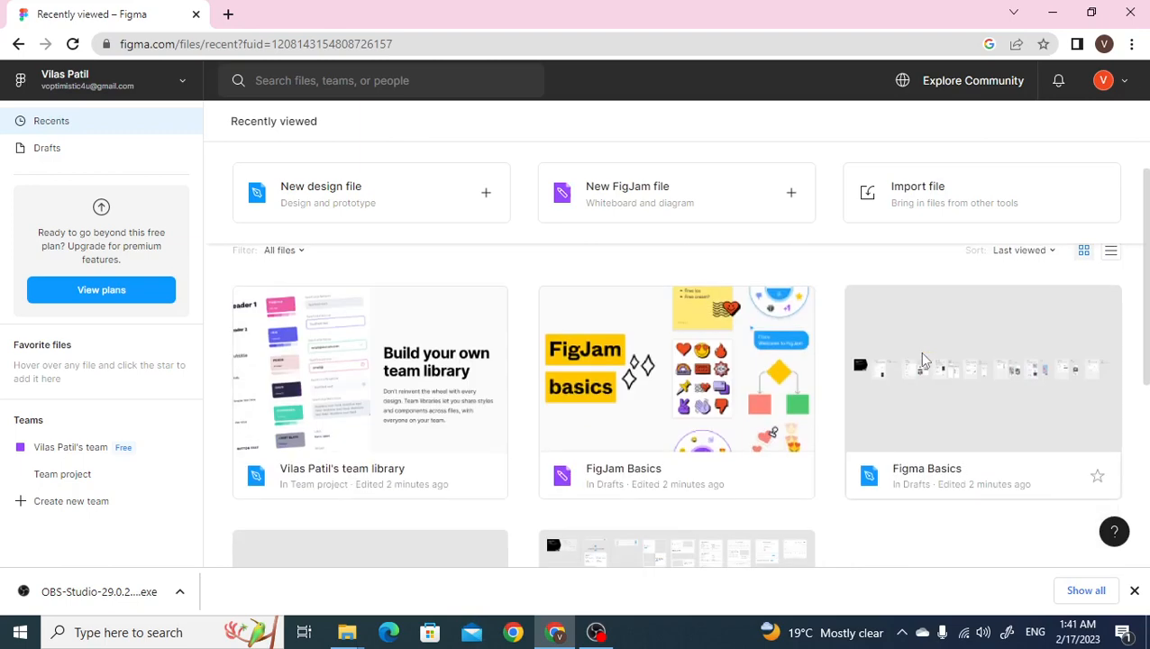
scroll(924, 359, up, 5)
mouse_move(924, 359)
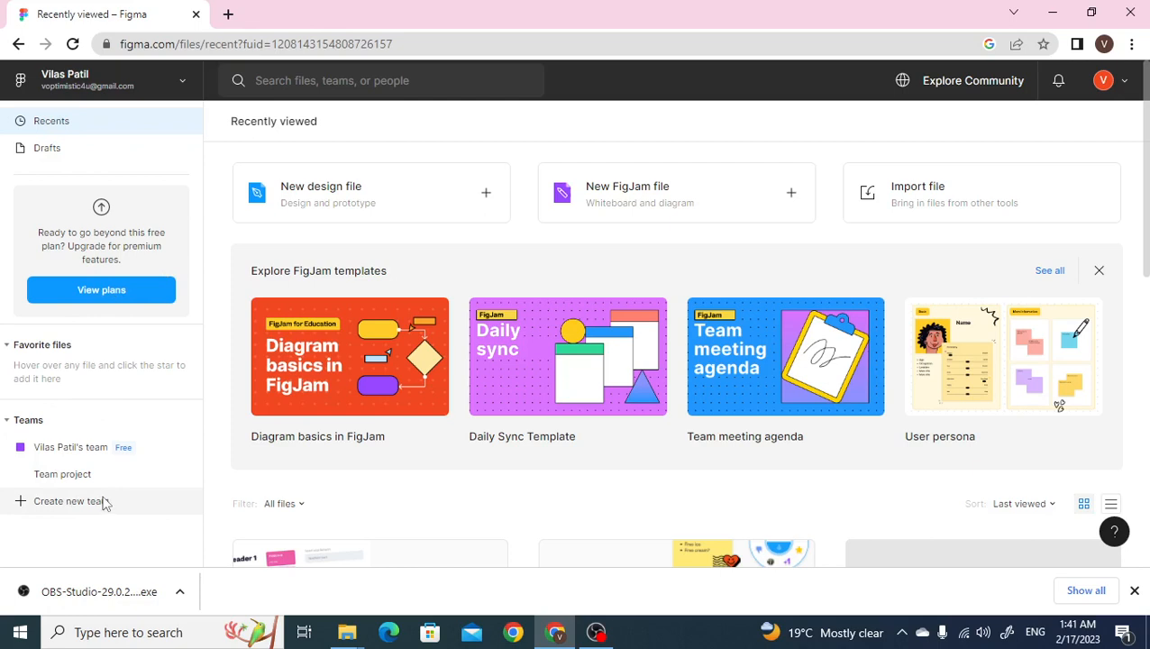
click(354, 200)
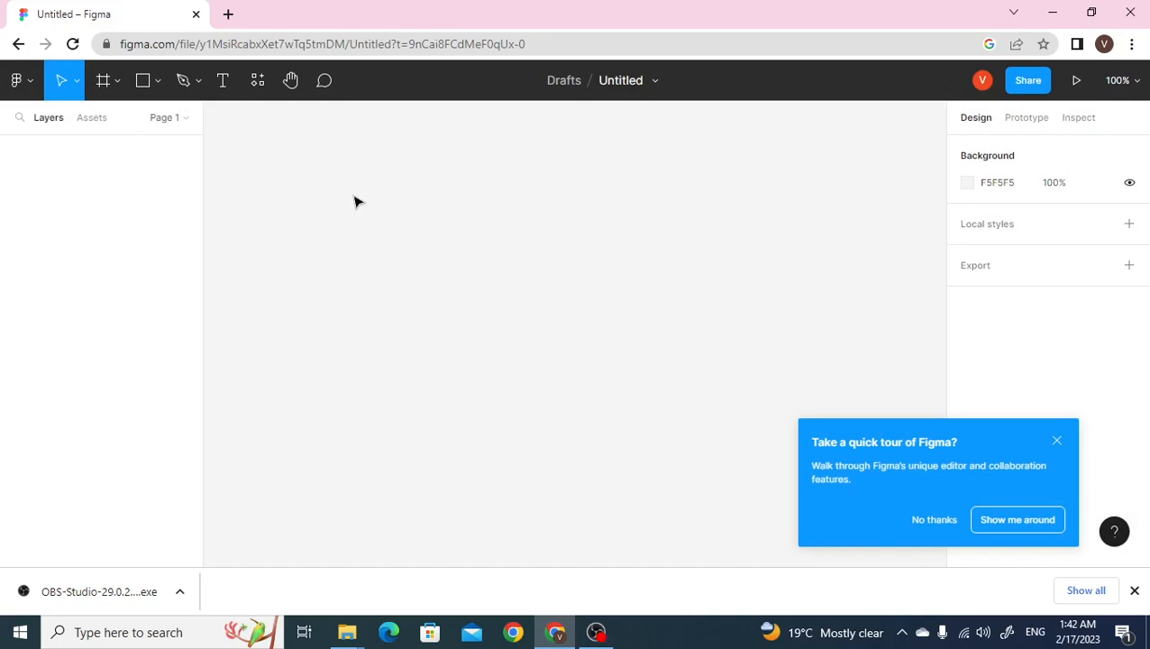
click(931, 523)
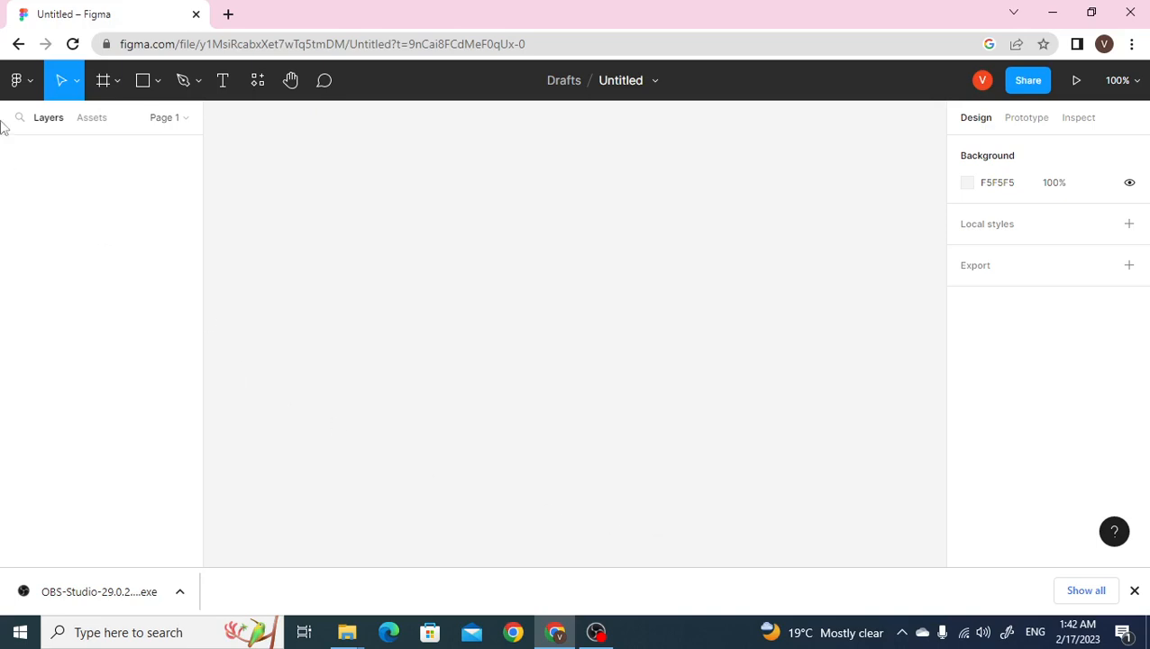
Step: Examine the new file's assets, its list of pages and the main menu's commands
click(80, 121)
click(162, 124)
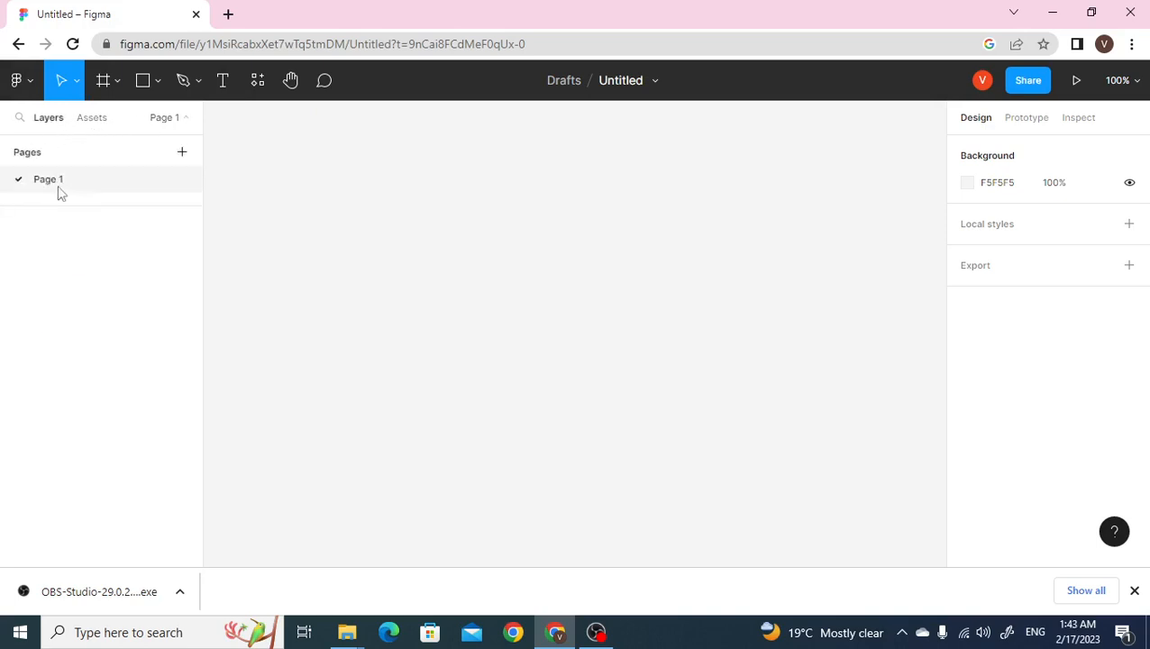
click(89, 123)
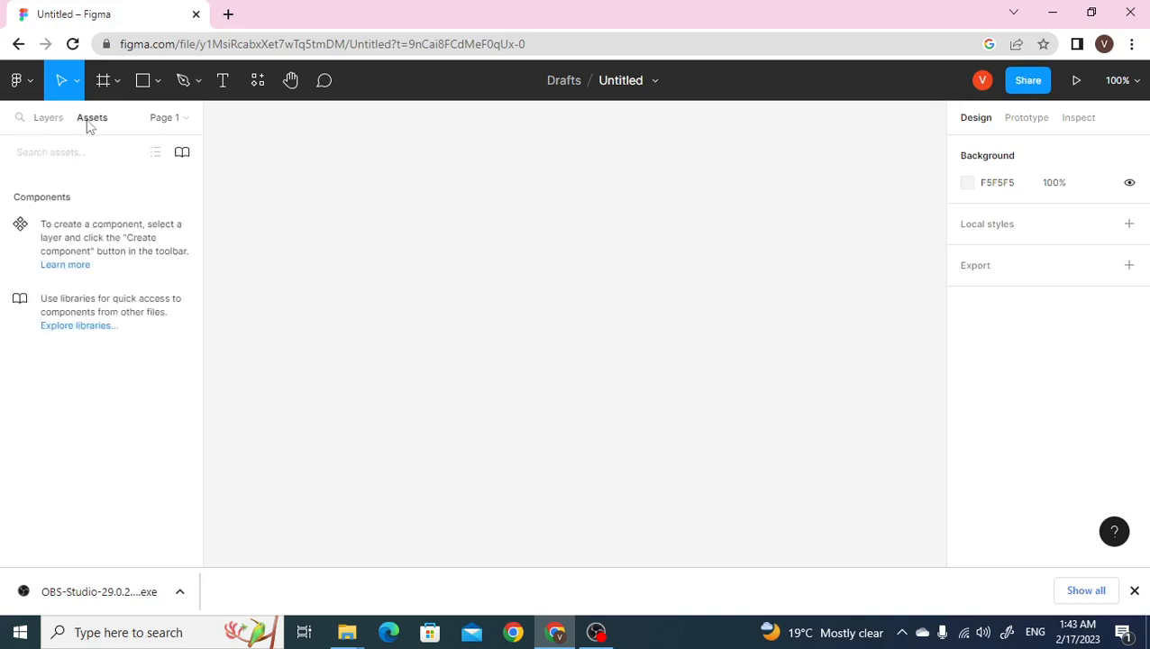
click(163, 120)
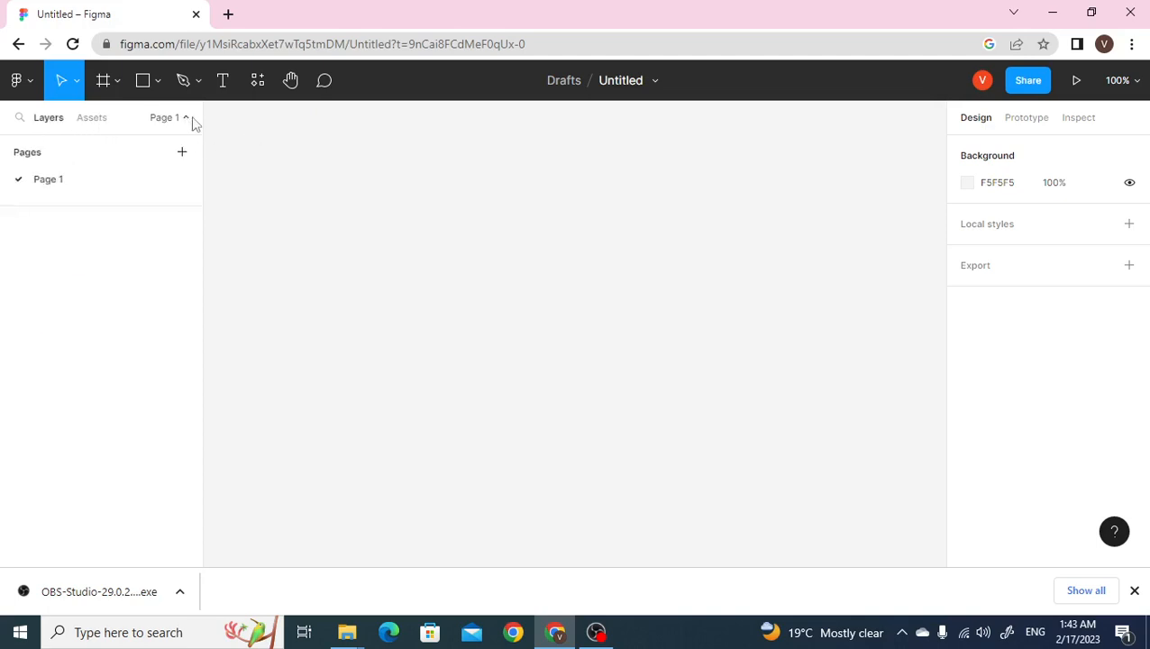
click(36, 88)
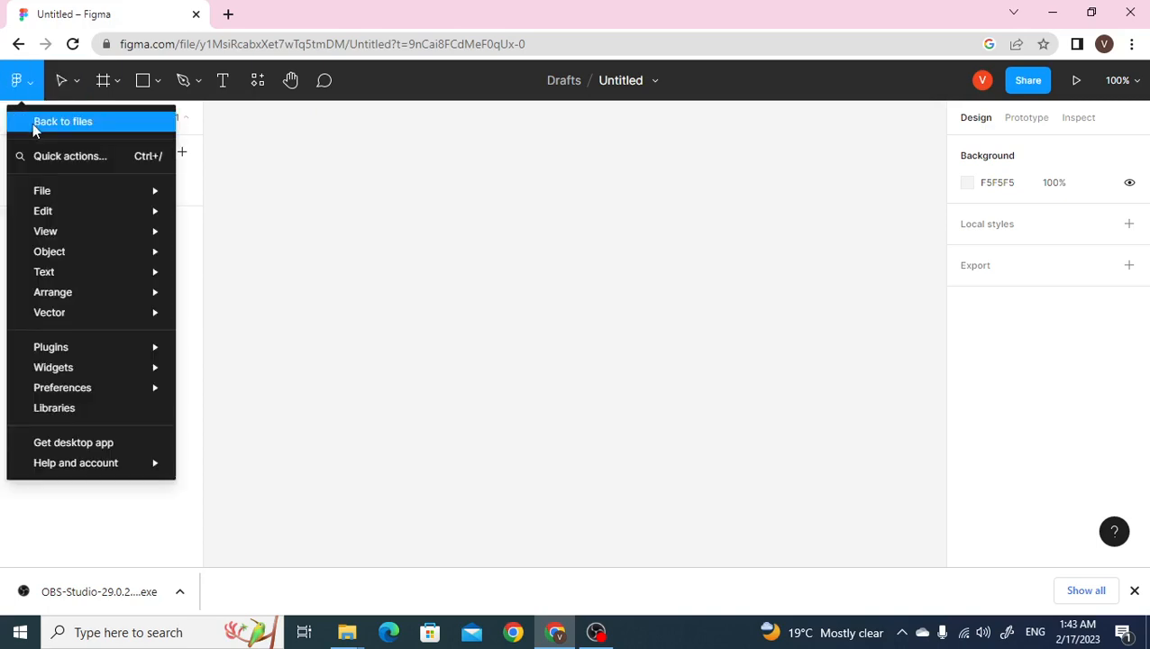
click(503, 189)
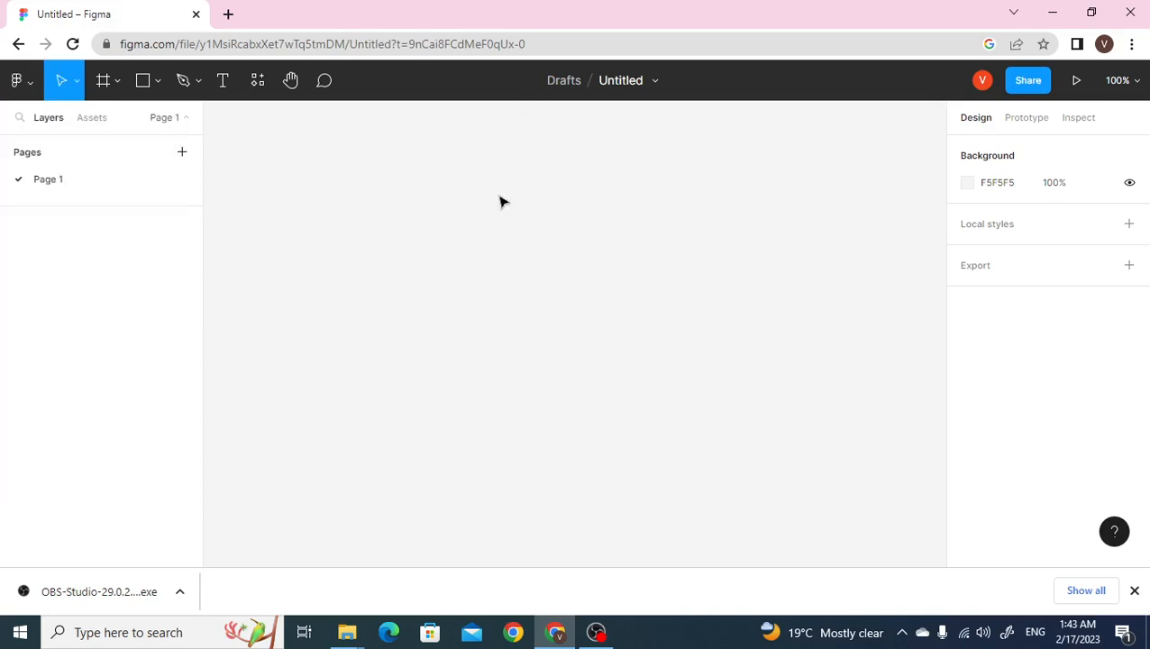
Step: Rename the untitled design file to "My Design"
double_click(620, 80)
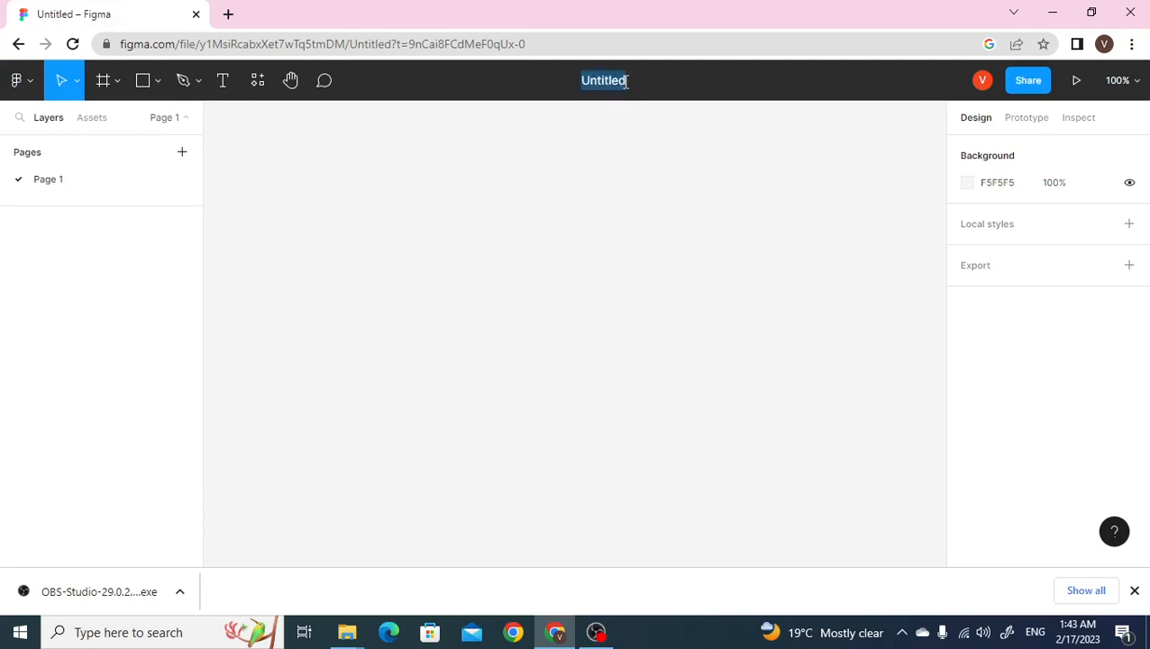
text(My D)
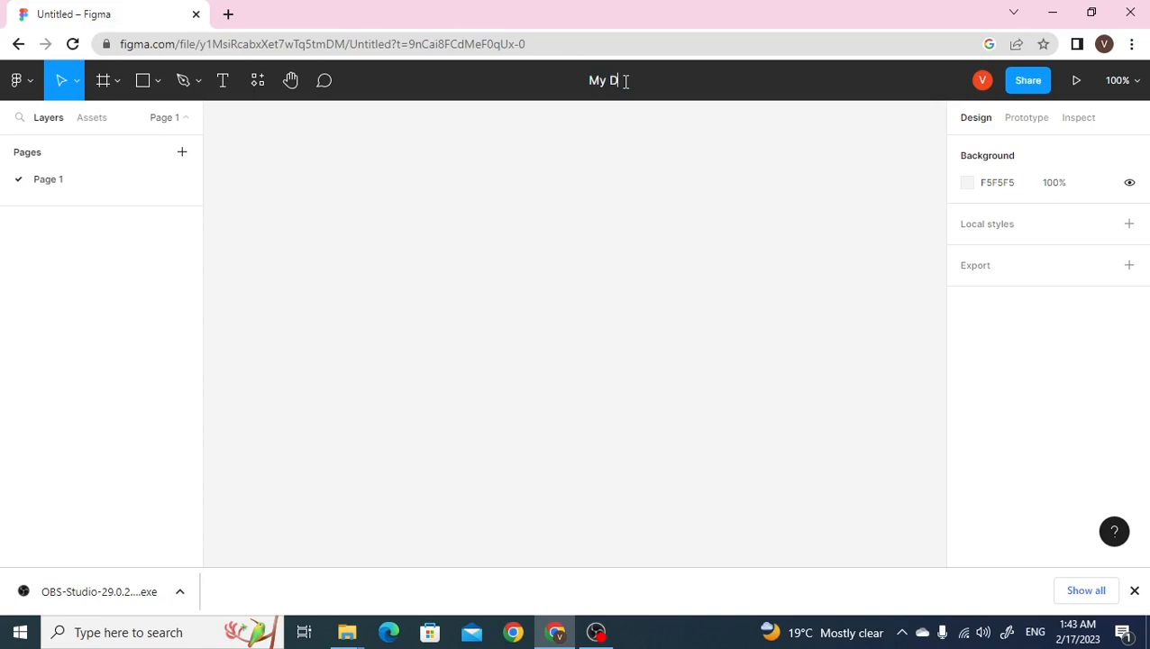
text(esign)
key(Return)
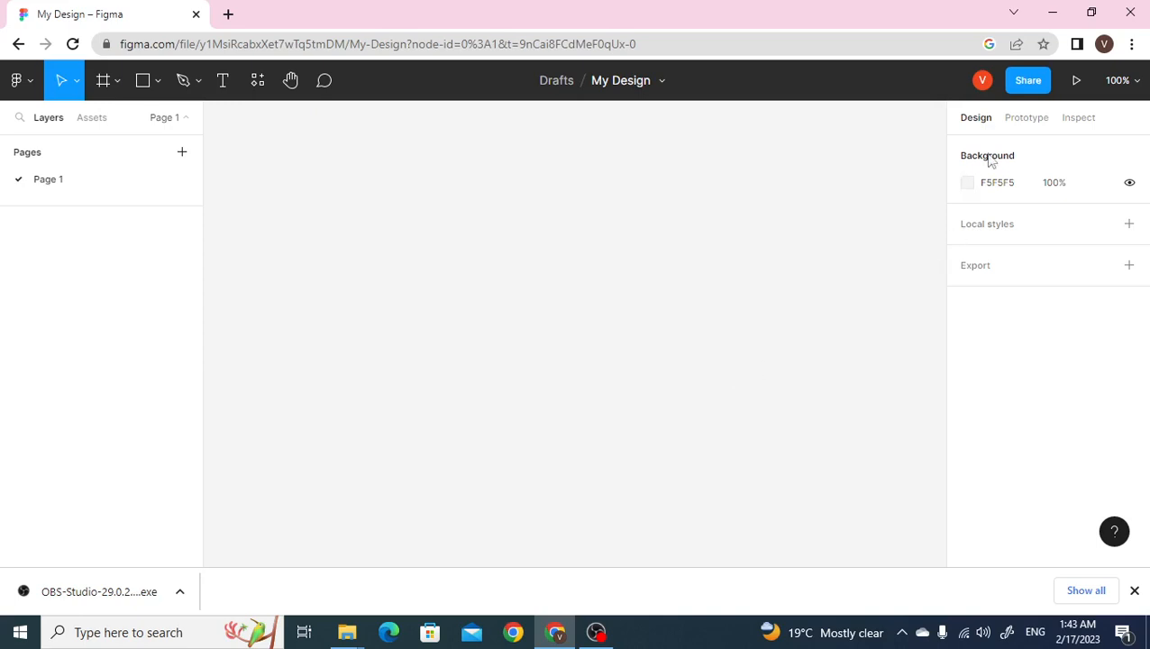
Step: Set the prototype device to MacBook Air (1280×832)
click(1036, 121)
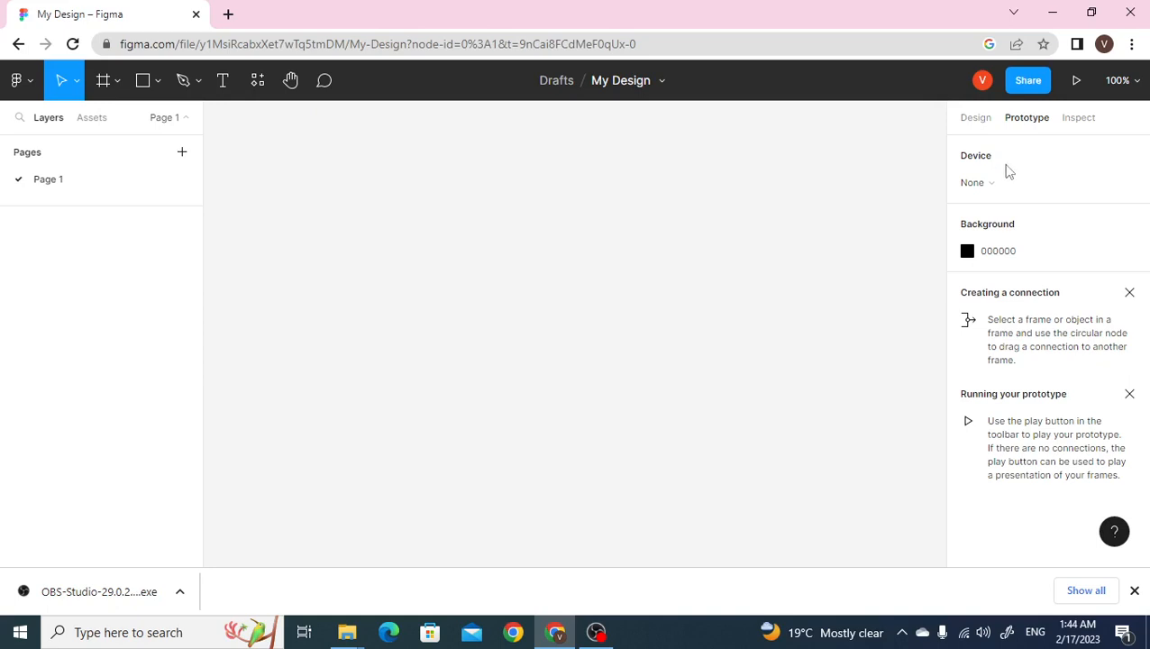
click(988, 185)
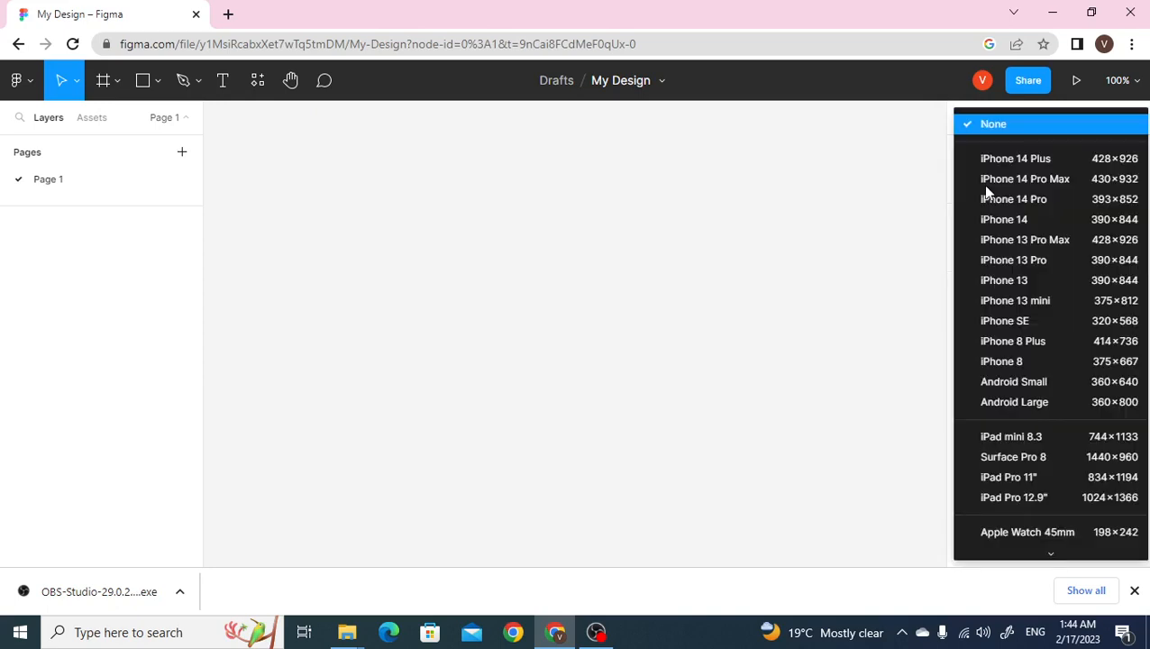
scroll(986, 202, down, 3)
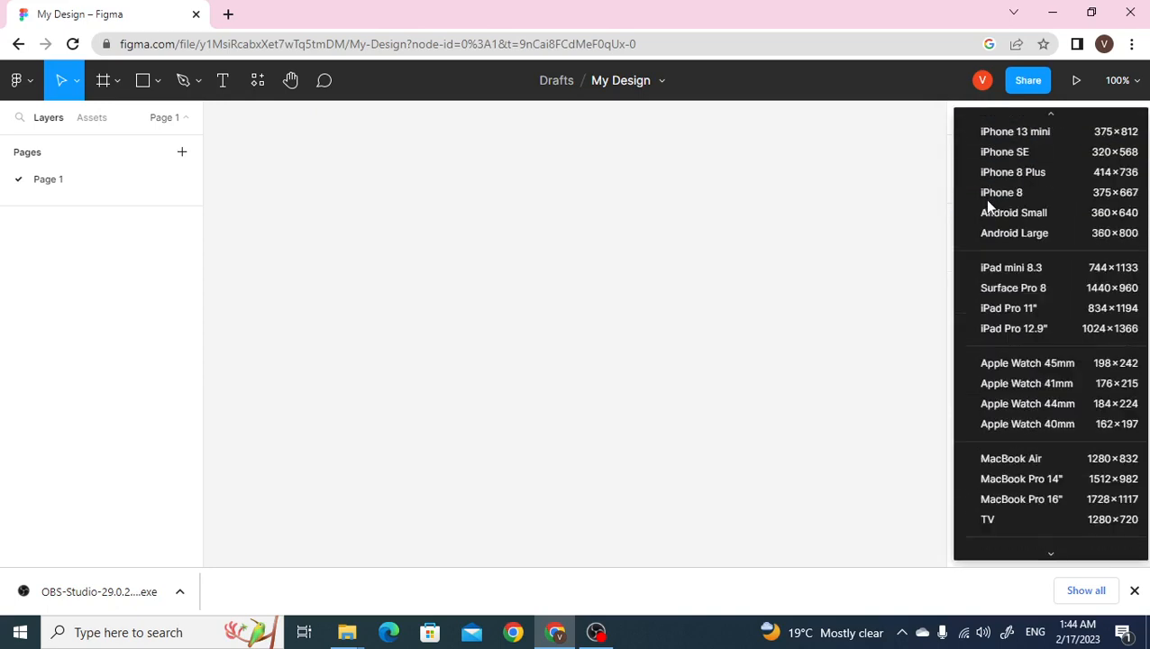
scroll(1009, 361, down, 3)
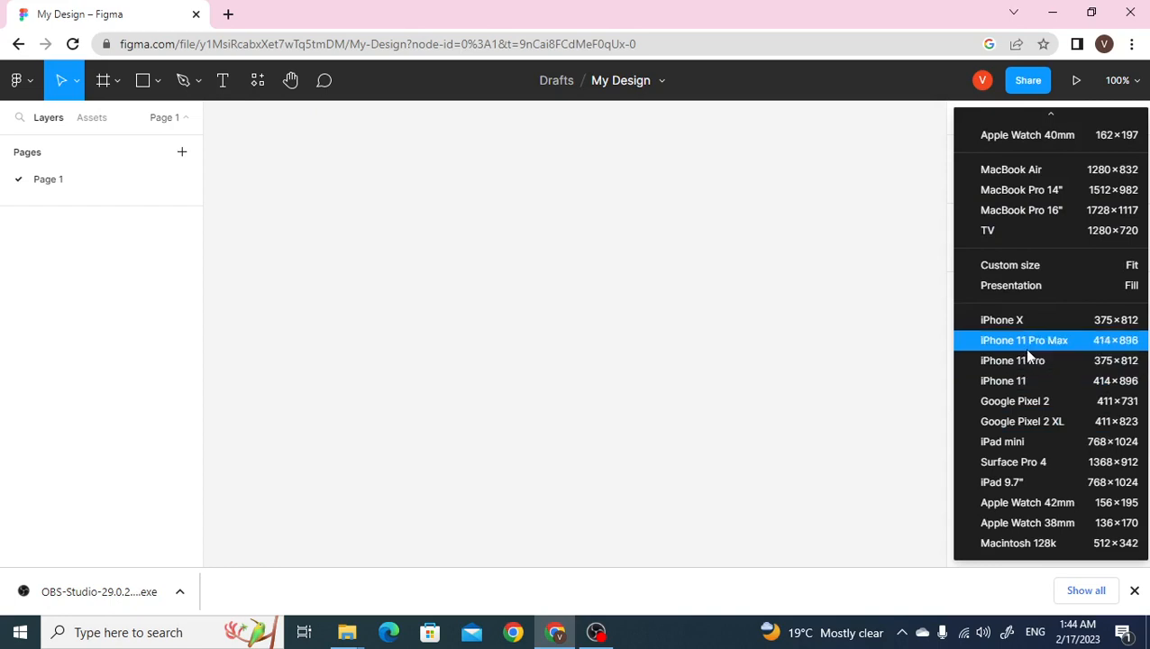
scroll(1027, 338, up, 3)
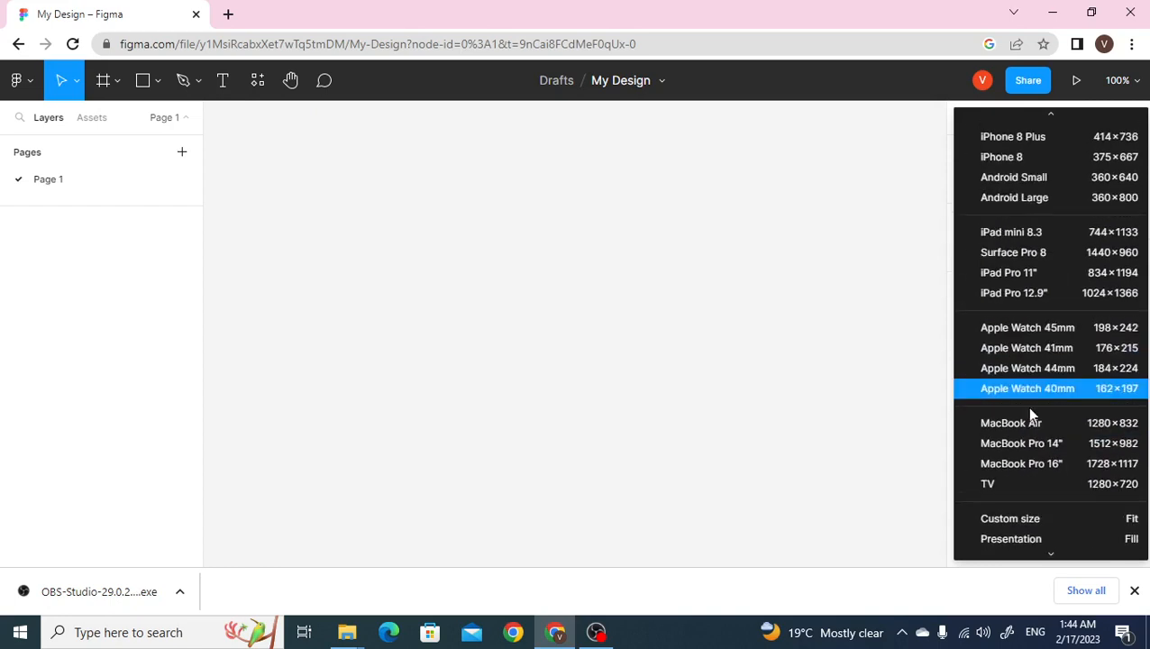
scroll(1026, 407, down, 1)
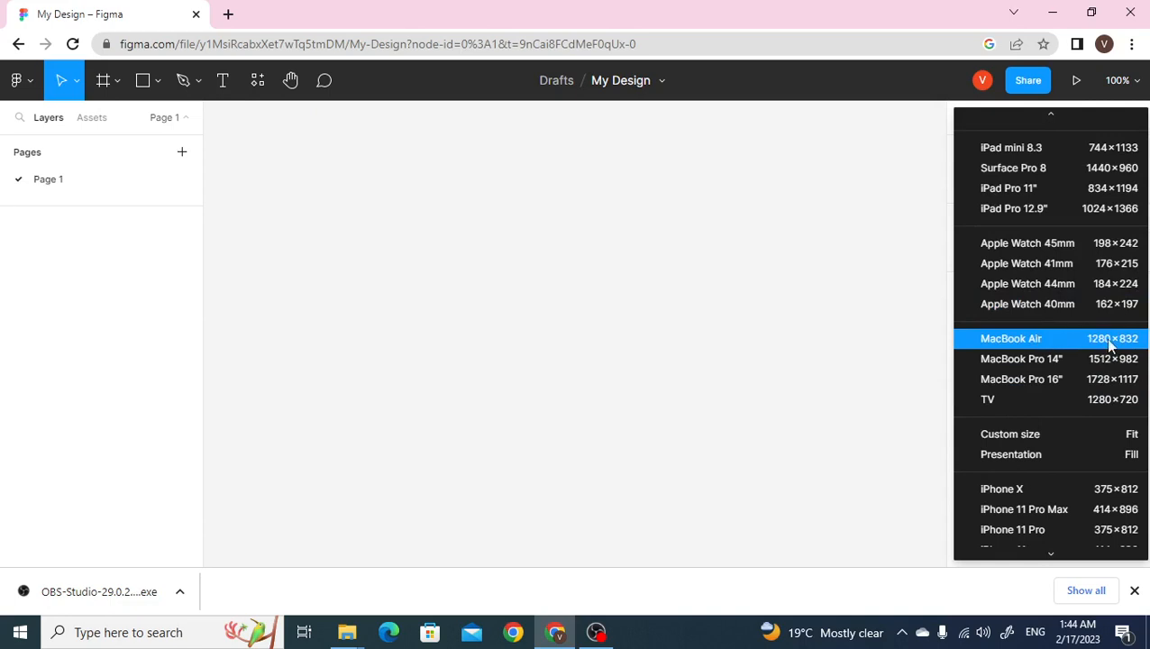
click(1098, 338)
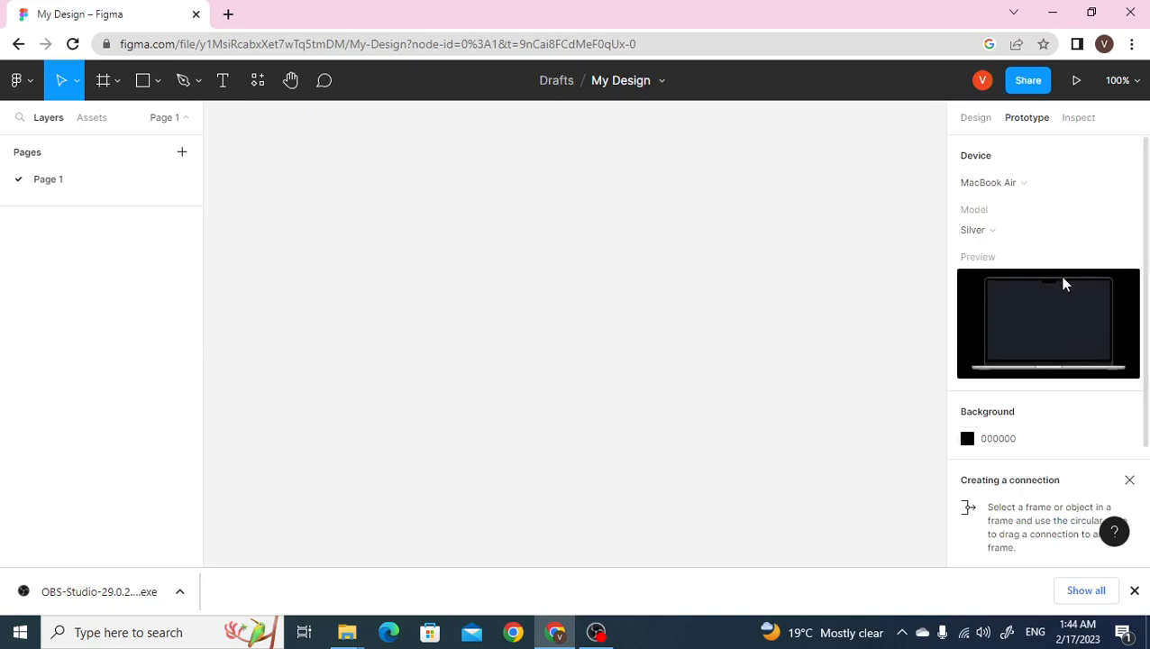
Step: Set the prototype's background color to the orange FFBC57
click(984, 442)
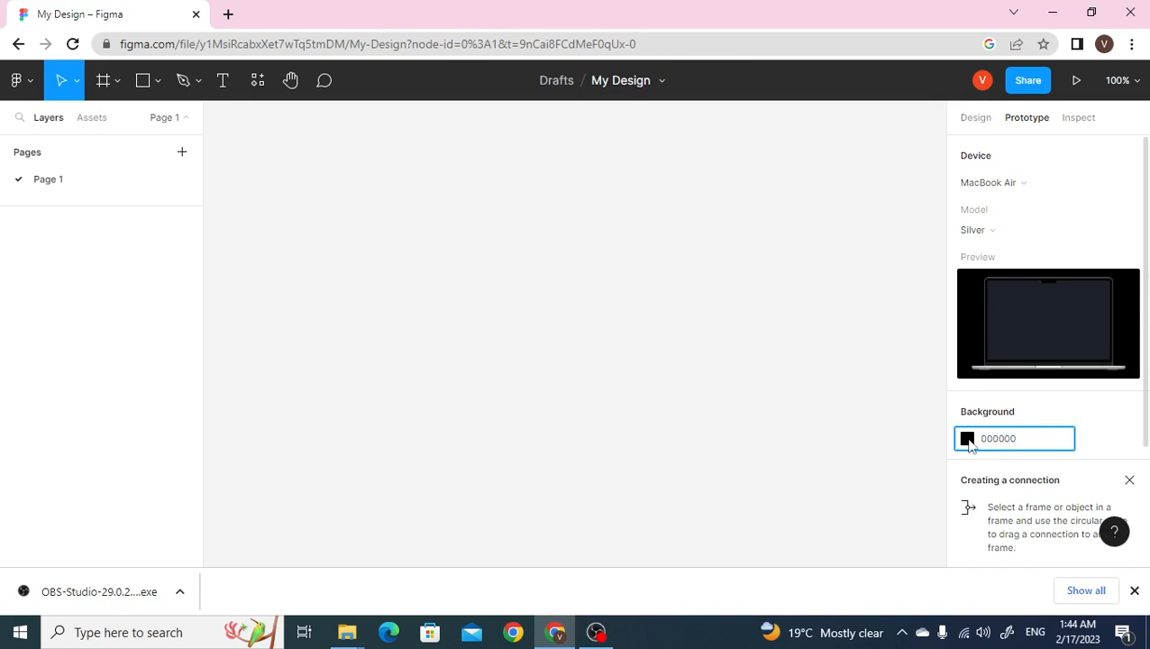
click(967, 438)
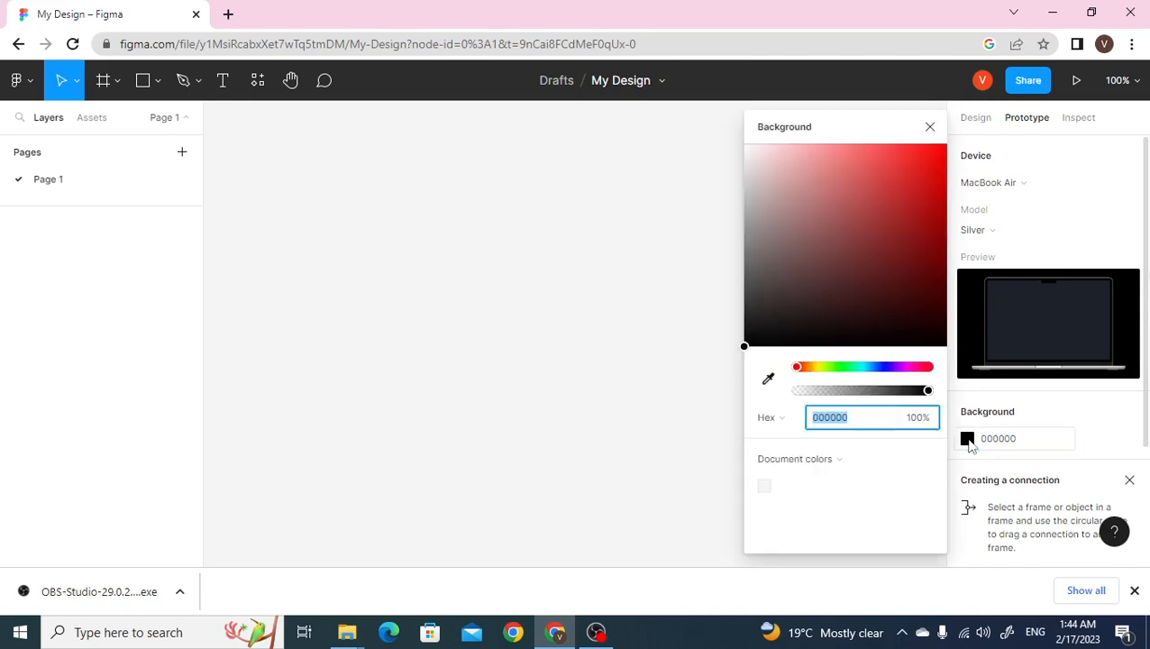
click(809, 367)
mouse_move(826, 278)
mouse_down()
mouse_move(855, 220)
mouse_move(914, 174)
mouse_move(878, 124)
mouse_up()
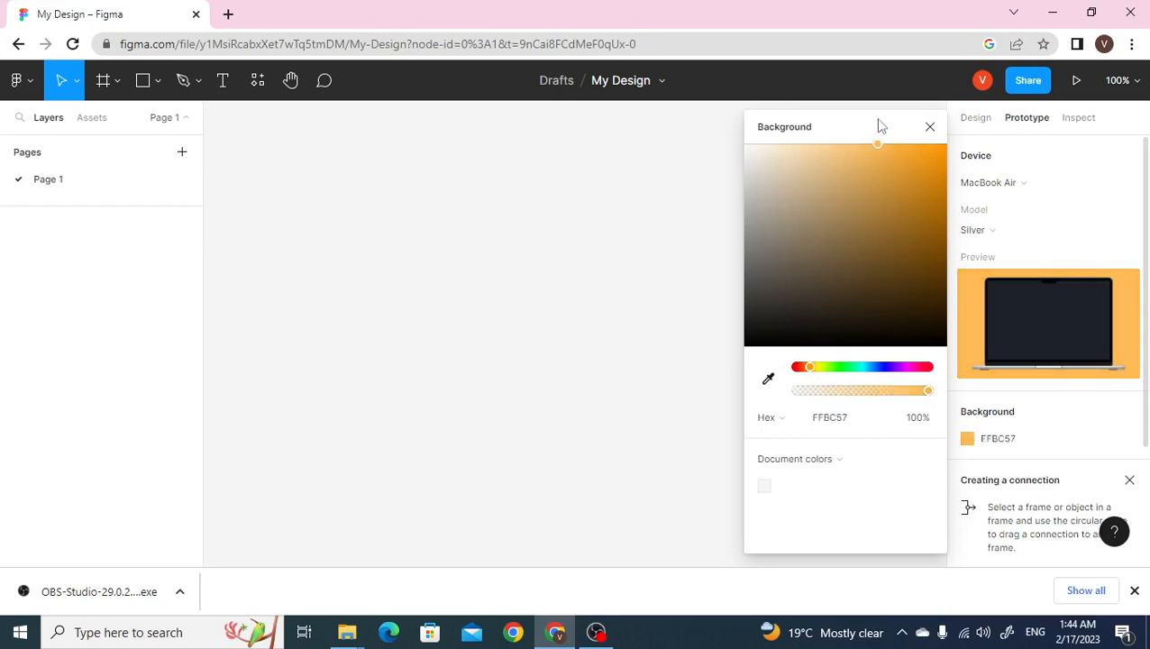
click(931, 126)
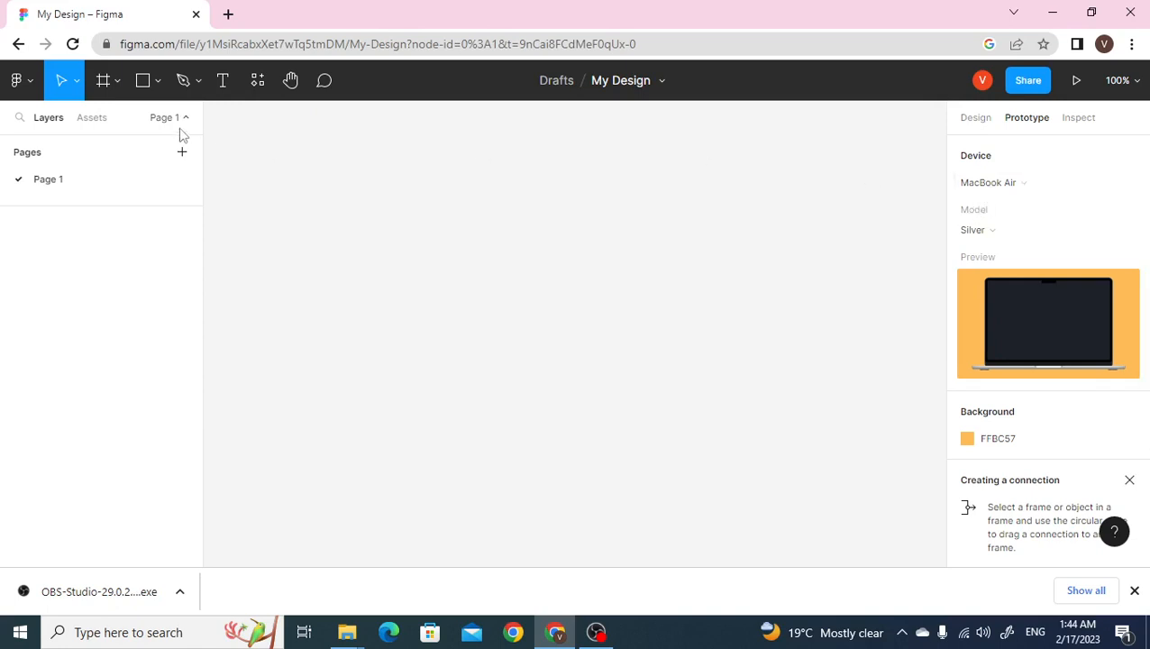
Step: Draw a frame about 342 × 230 on the empty canvas and show its design properties
click(116, 83)
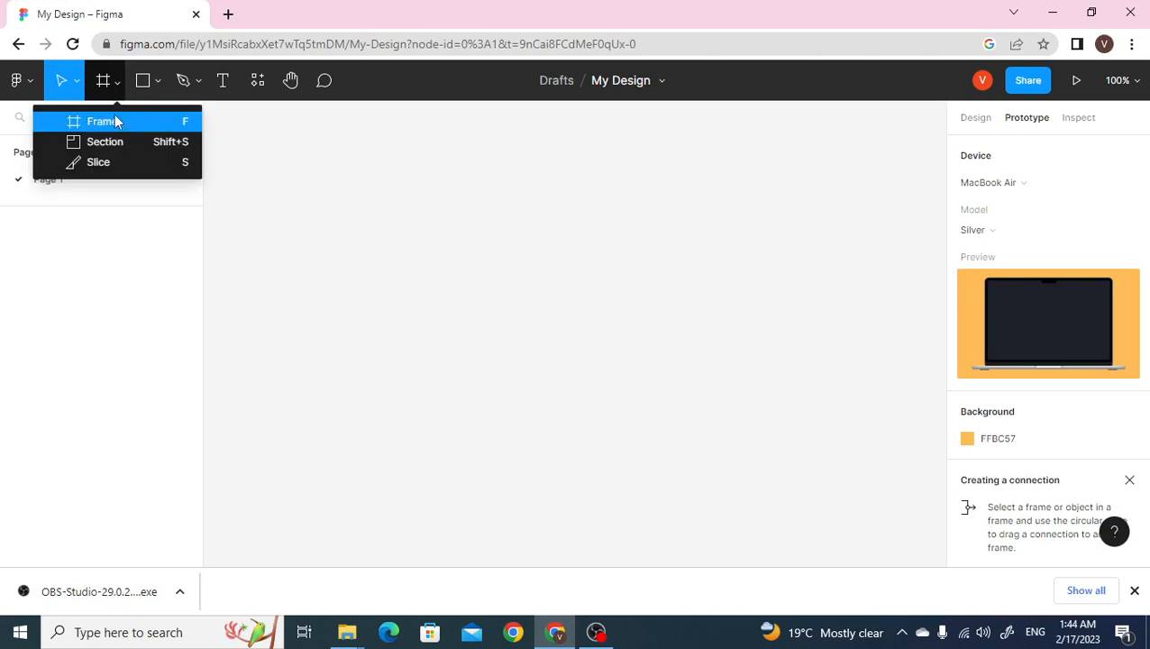
click(114, 125)
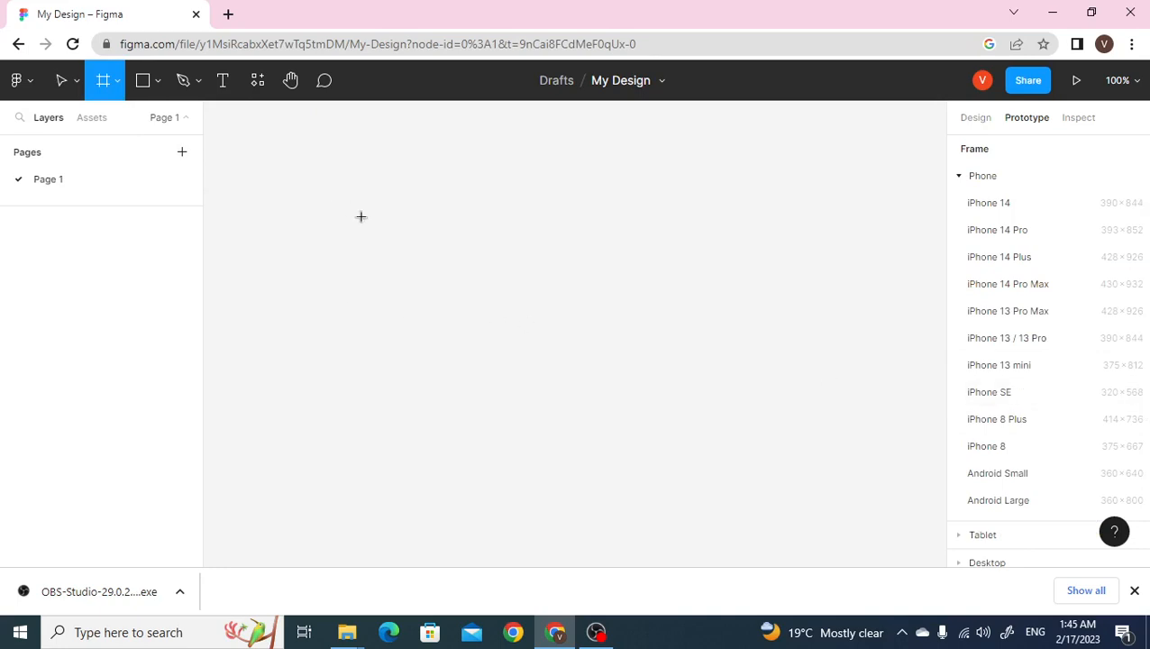
mouse_move(316, 198)
mouse_down()
mouse_move(540, 372)
mouse_move(607, 391)
mouse_up()
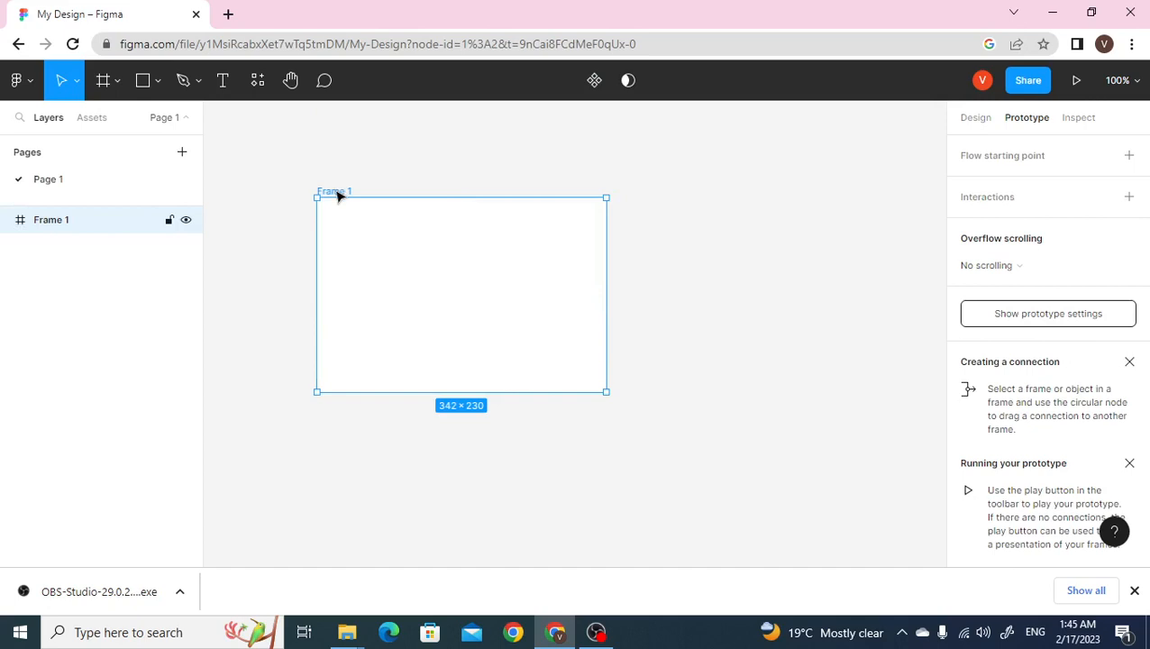
click(961, 127)
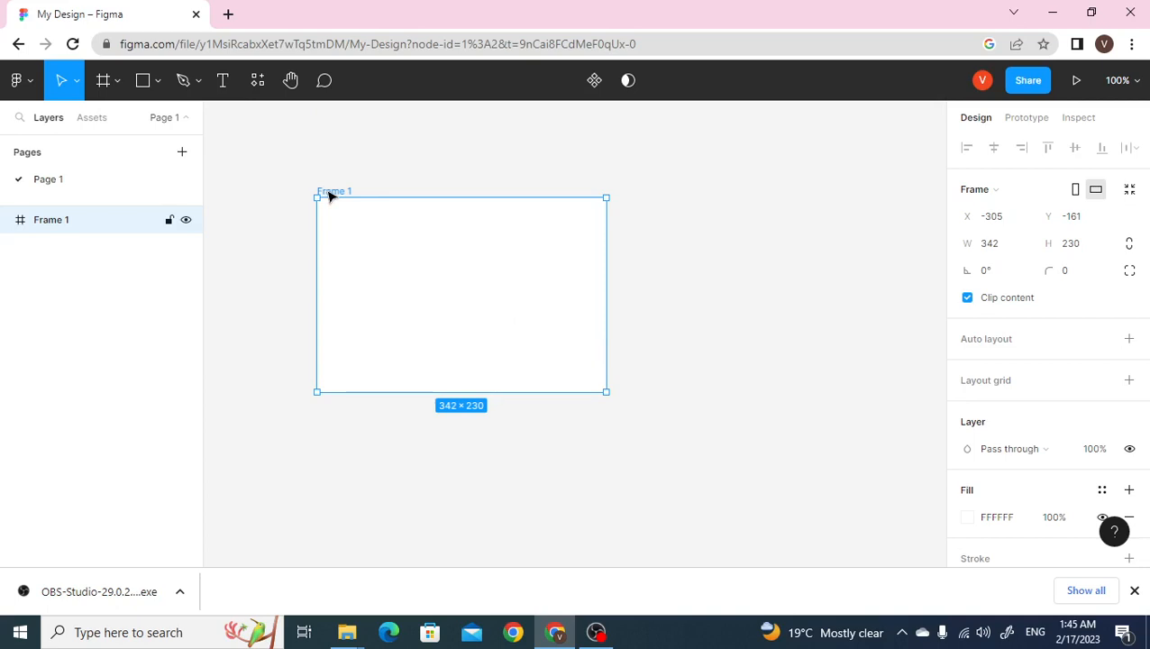
Step: Preview the drawn frame in the prototype presentation and compare it with the MacBook Air device size in the prototype settings
click(1077, 80)
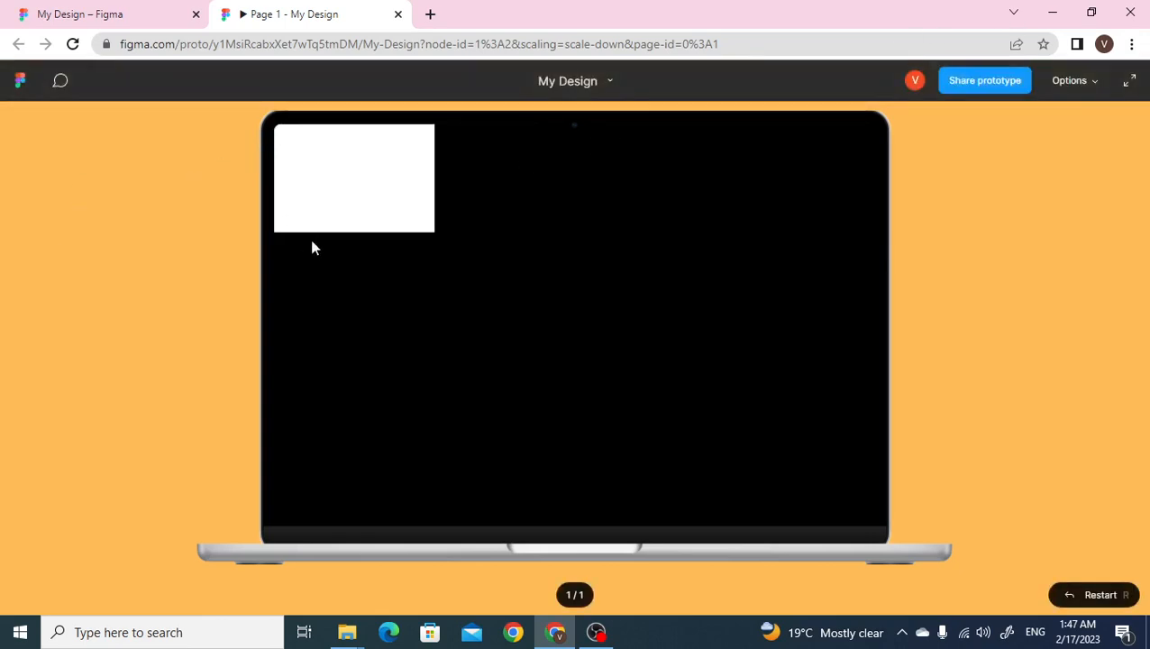
click(129, 15)
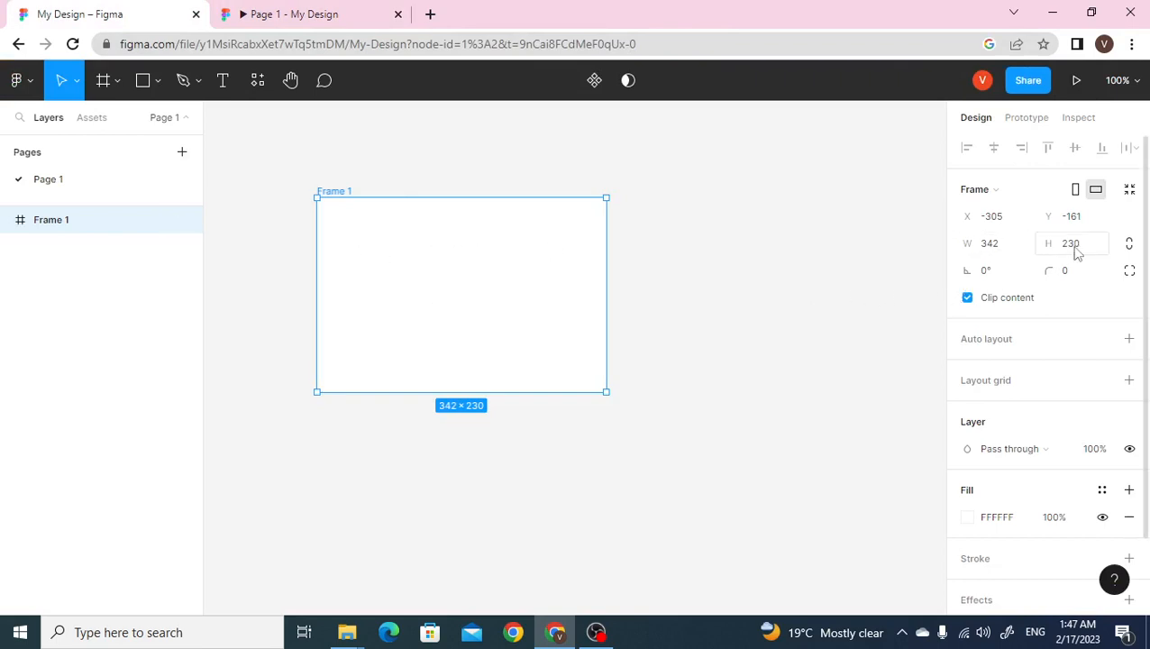
click(1024, 119)
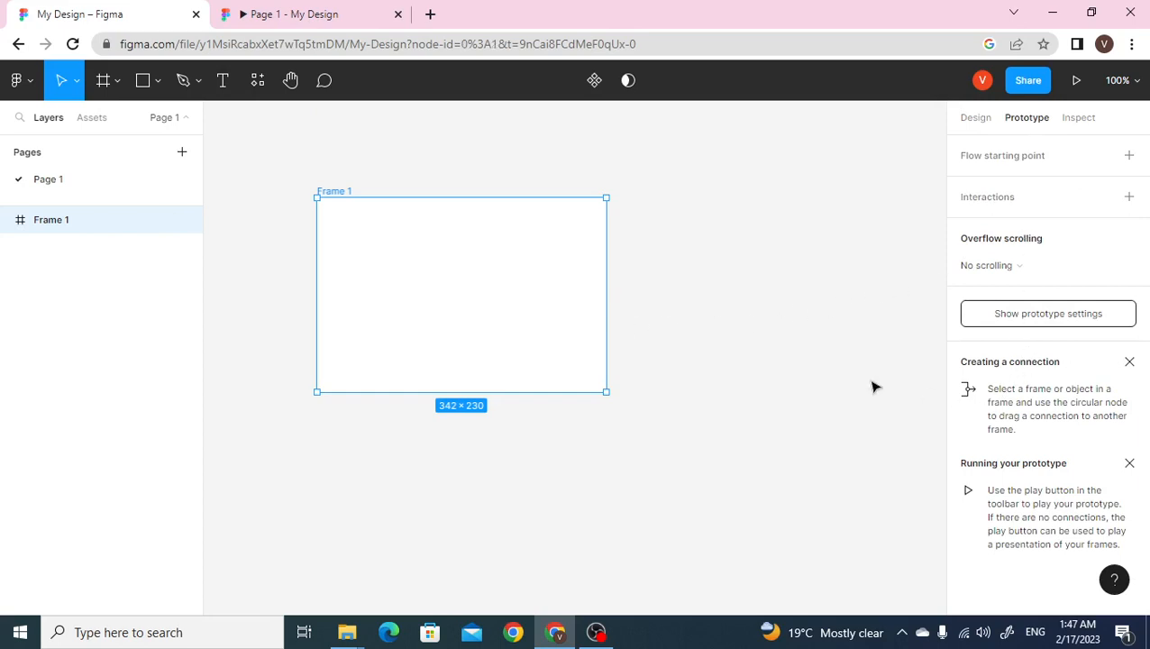
click(826, 276)
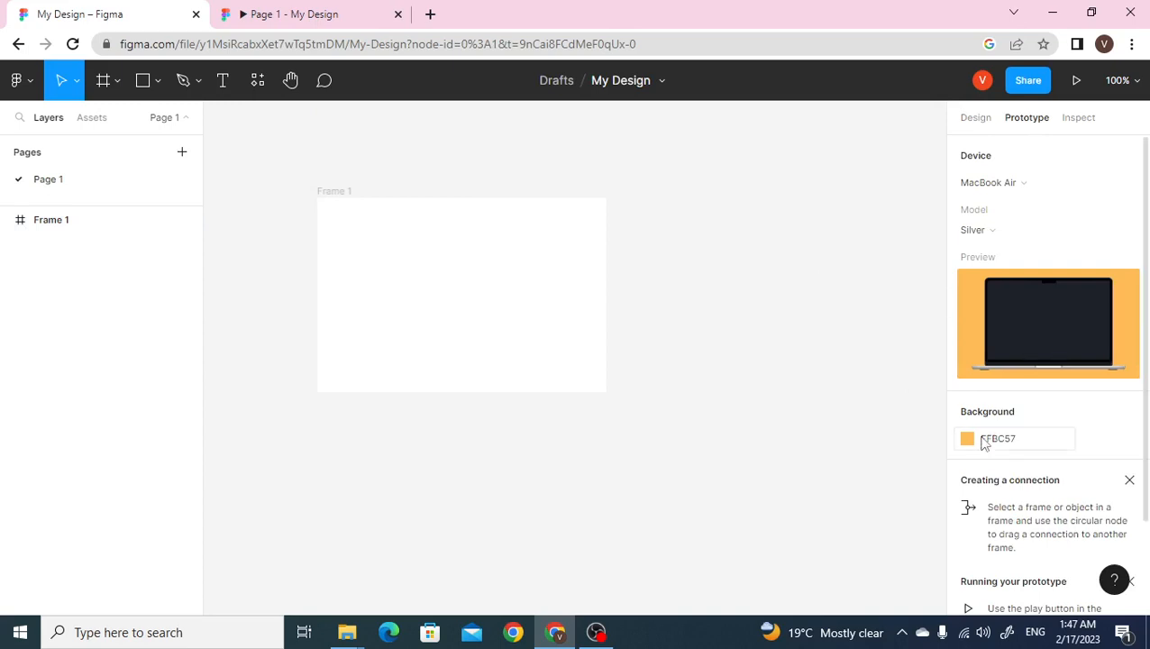
click(1003, 187)
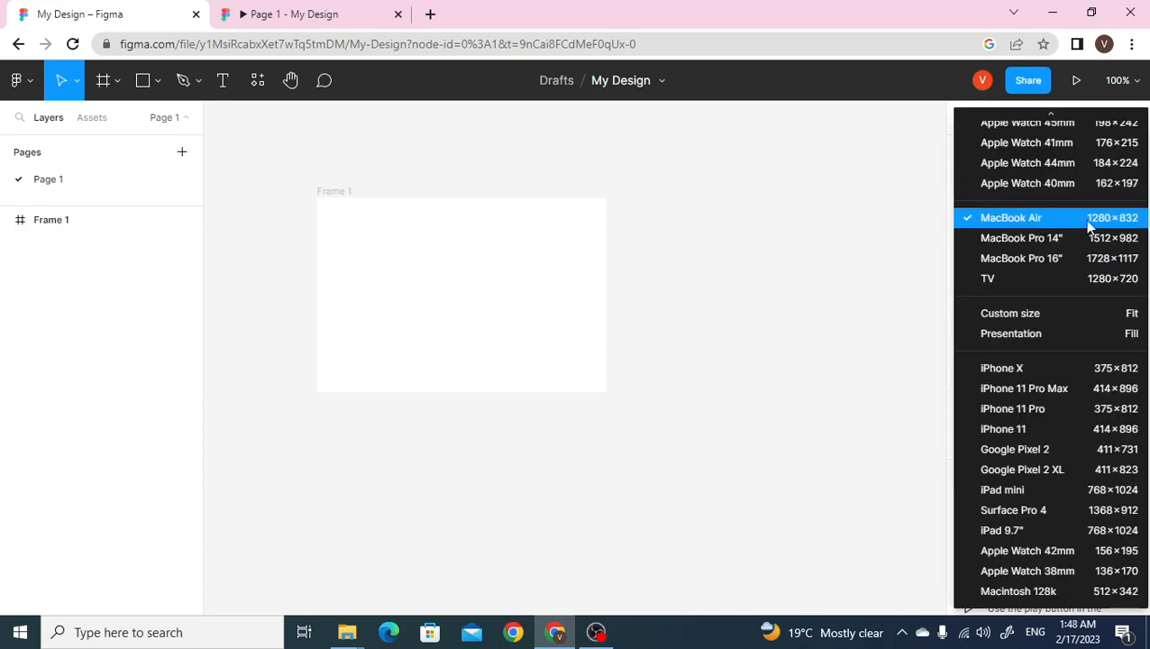
click(875, 216)
click(478, 264)
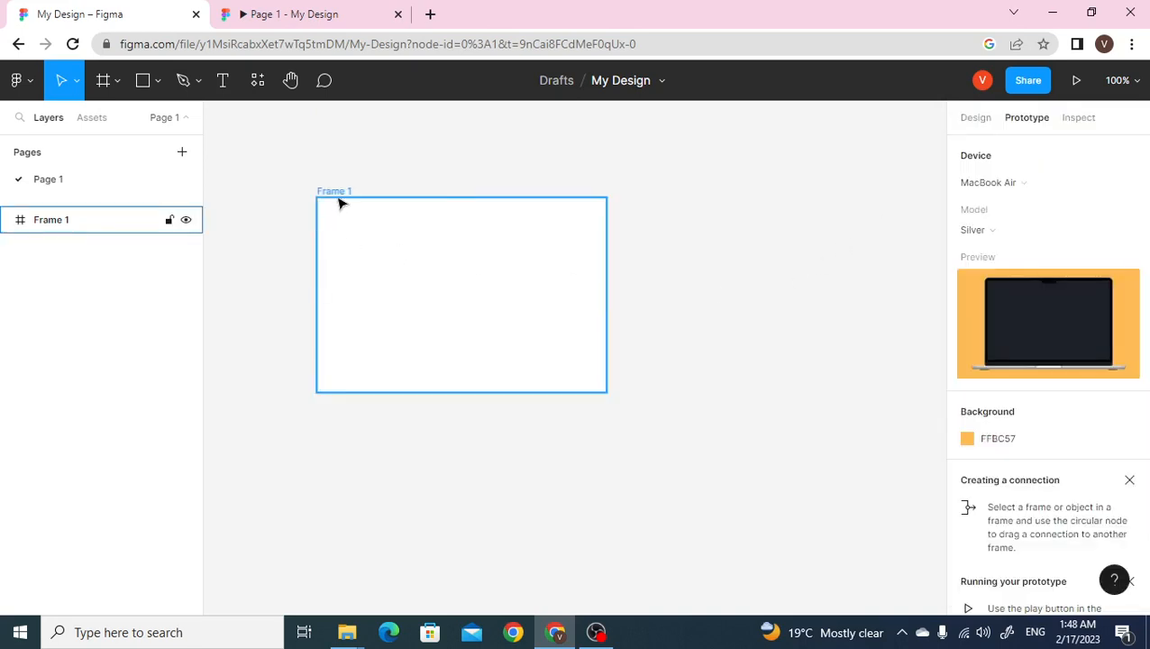
click(289, 13)
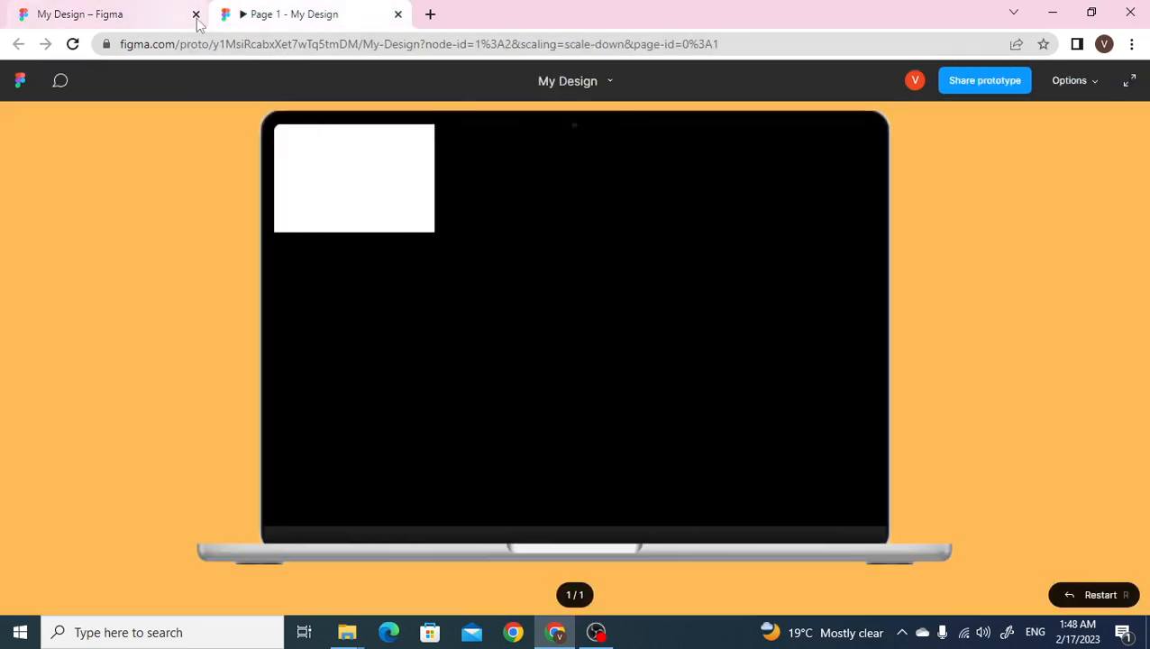
click(121, 18)
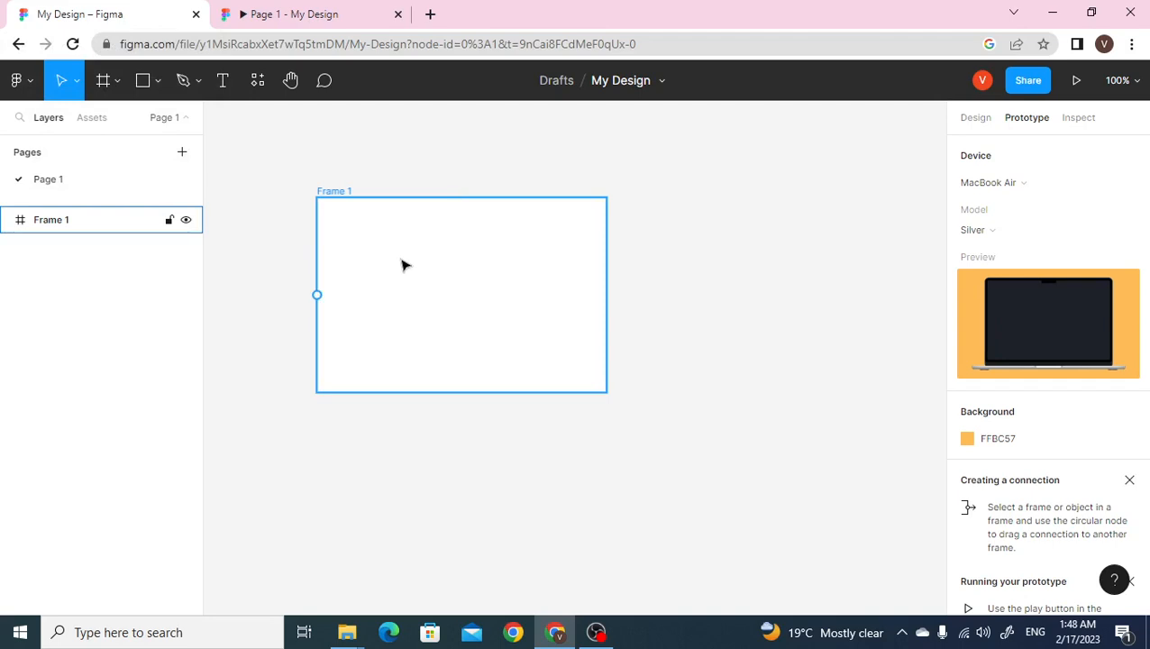
Step: Replace the drawn frame with a MacBook Air frame (1280×832) from the Desktop presets
click(403, 265)
key(Delete)
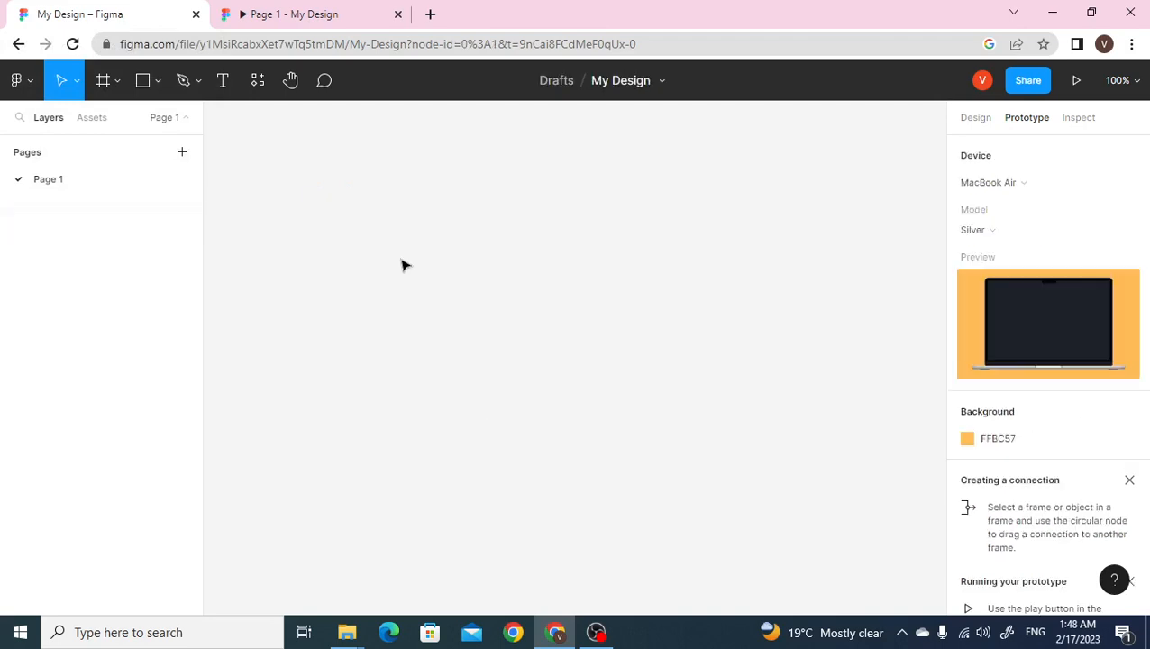
click(117, 84)
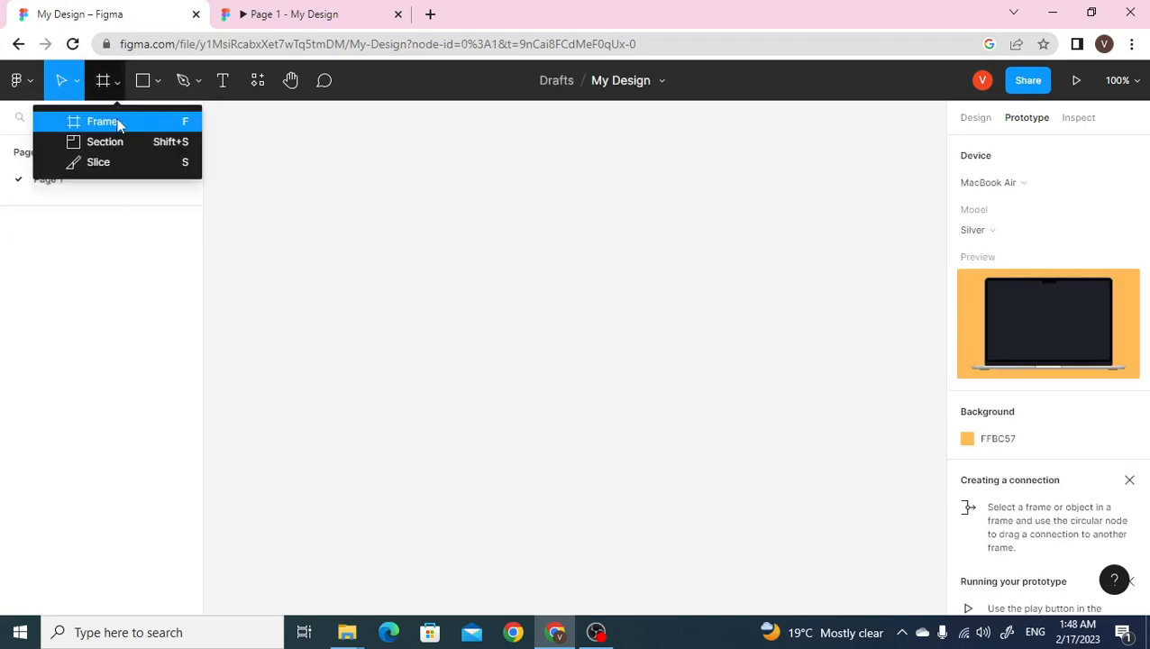
click(118, 125)
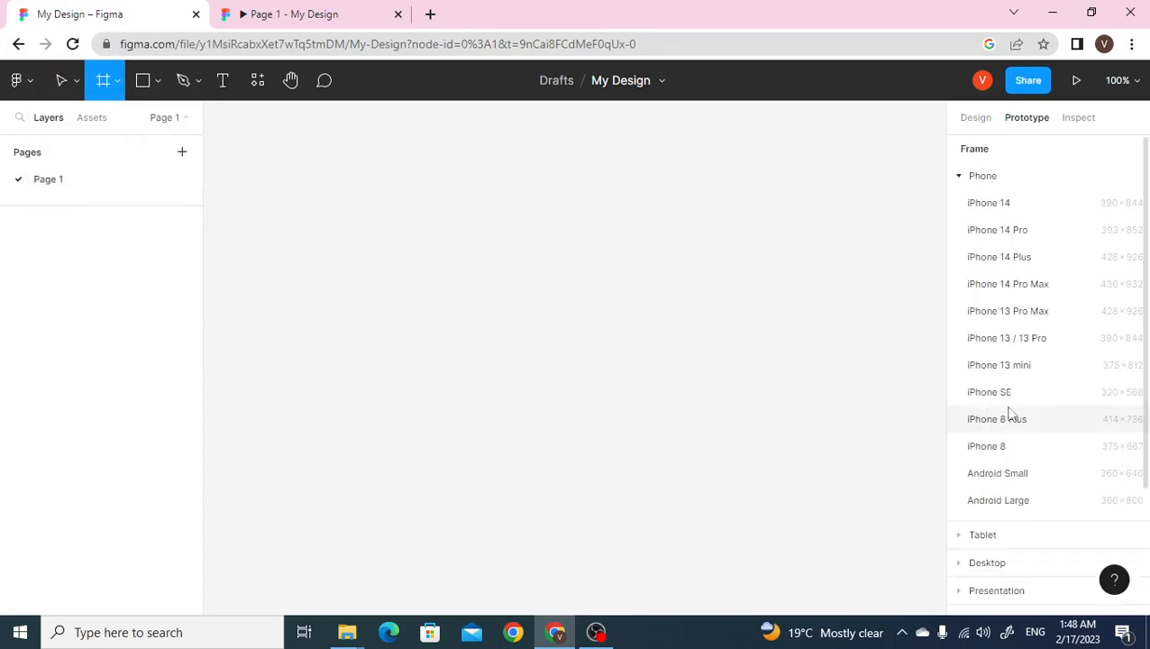
scroll(1005, 419, down, 2)
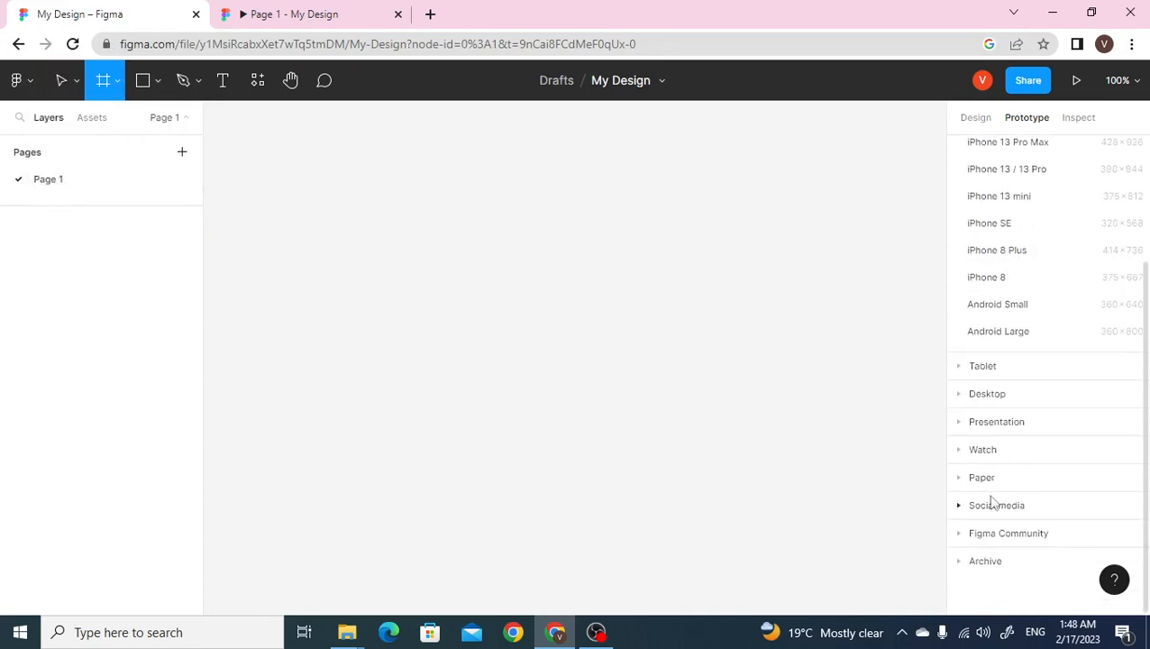
click(963, 396)
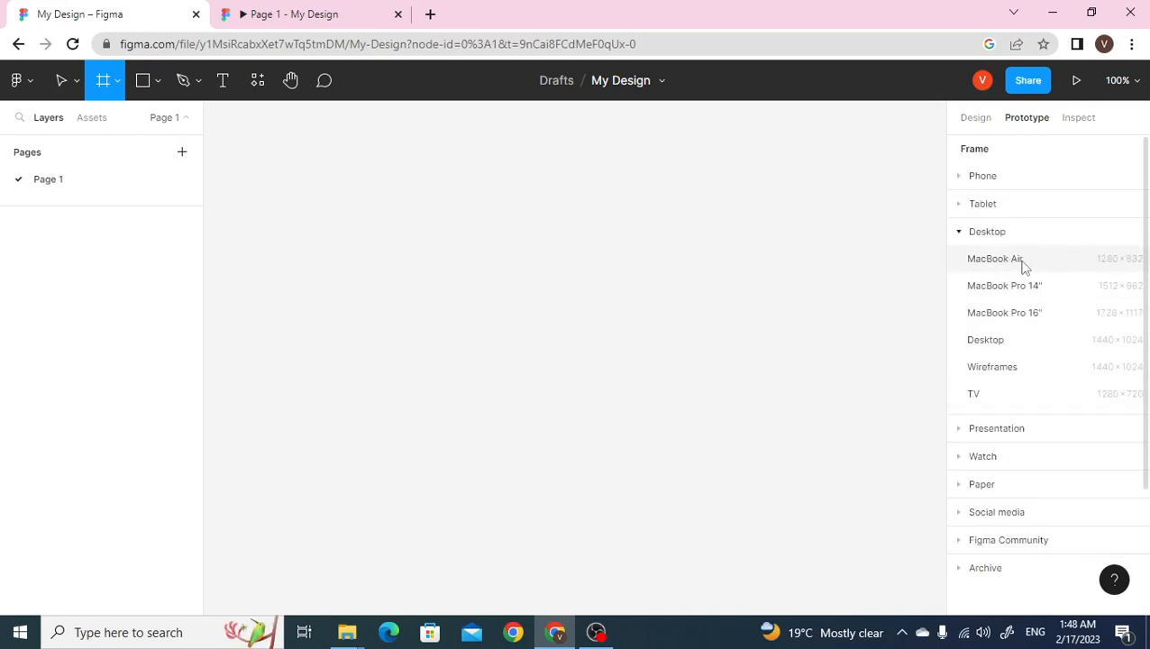
click(995, 259)
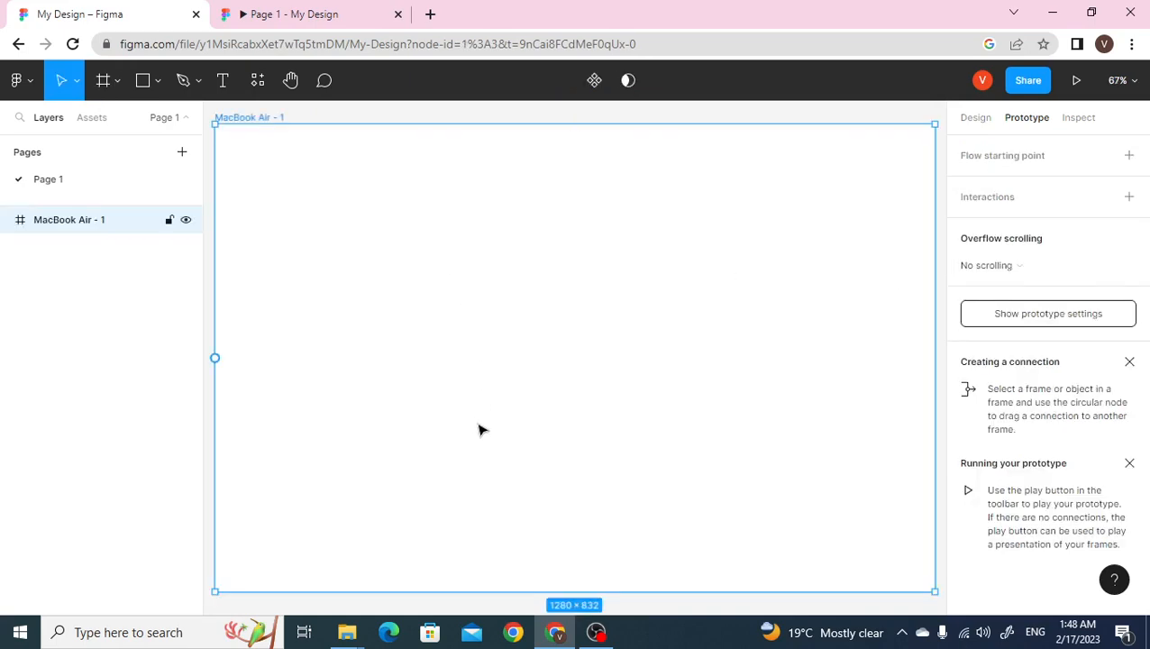
Step: Draw a small rectangle about 40 × 44 in the upper-left corner of the MacBook Air frame
click(141, 86)
drag(226, 132, 252, 162)
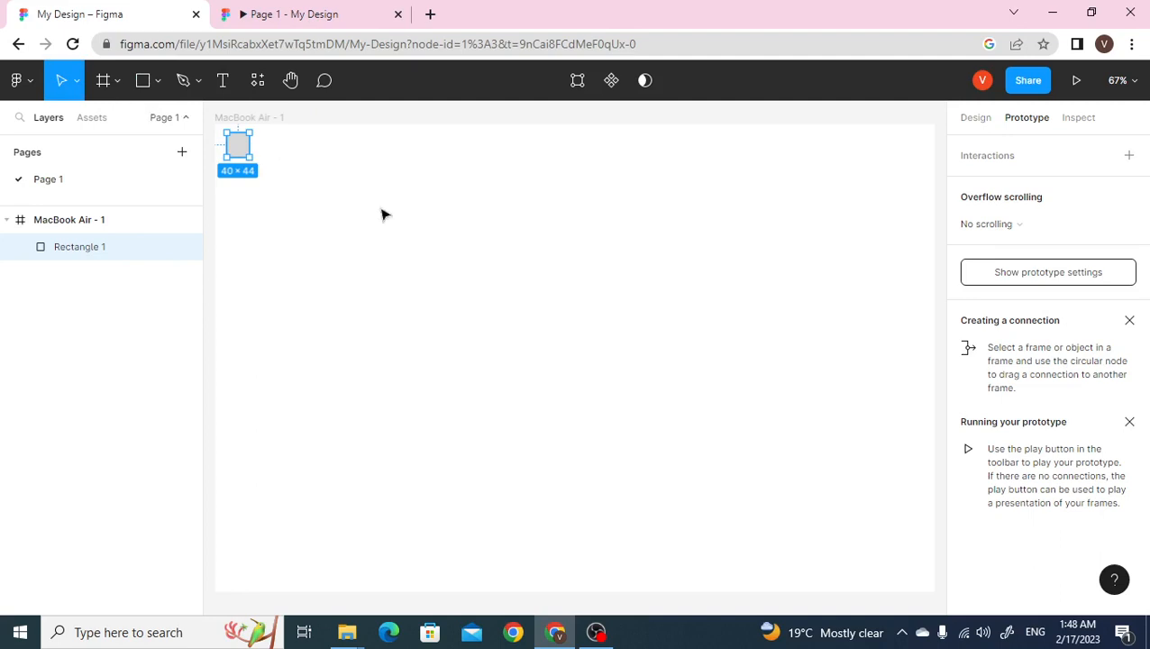
click(464, 288)
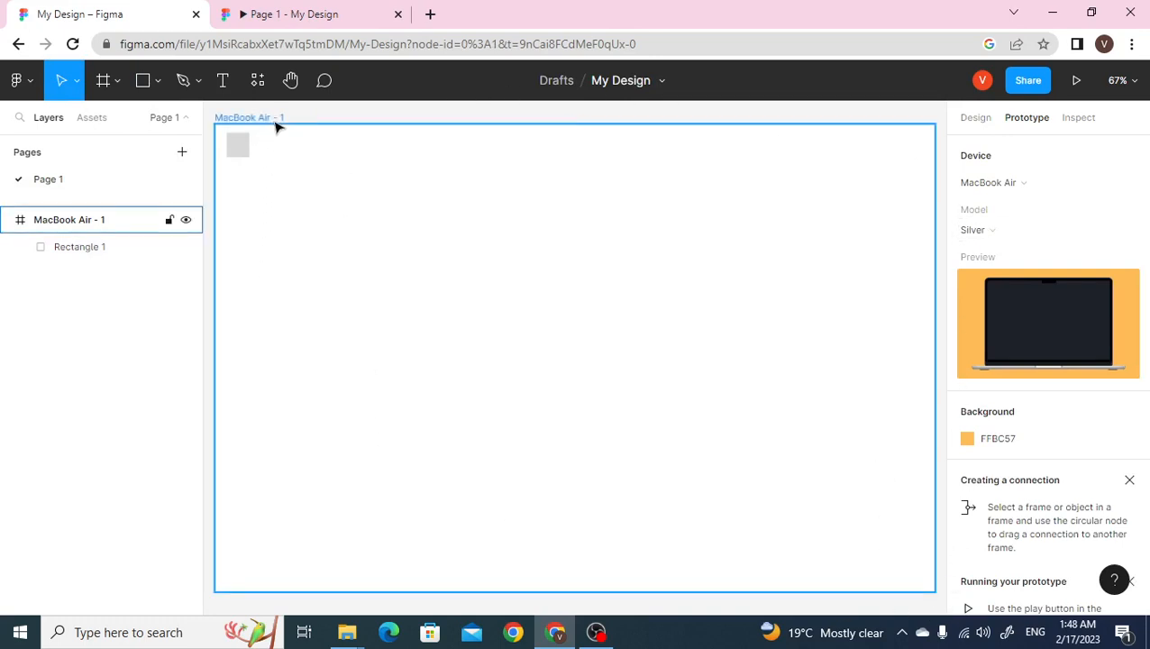
Step: Add a light grey BCBCBC stroke to the MacBook Air frame
click(932, 188)
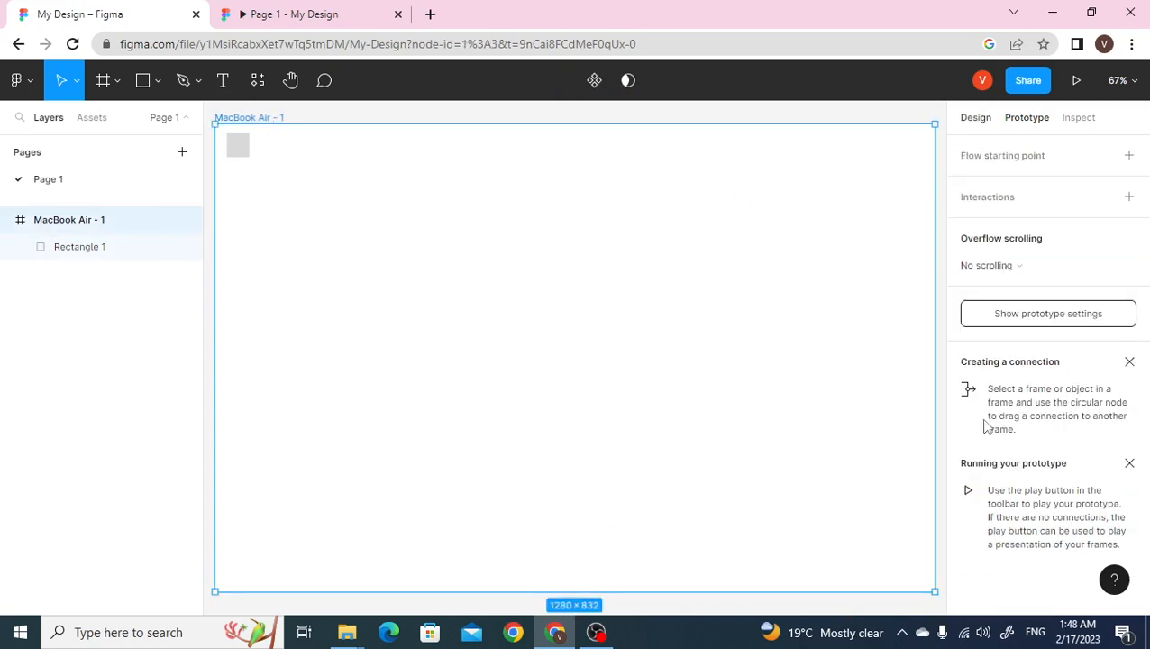
click(976, 118)
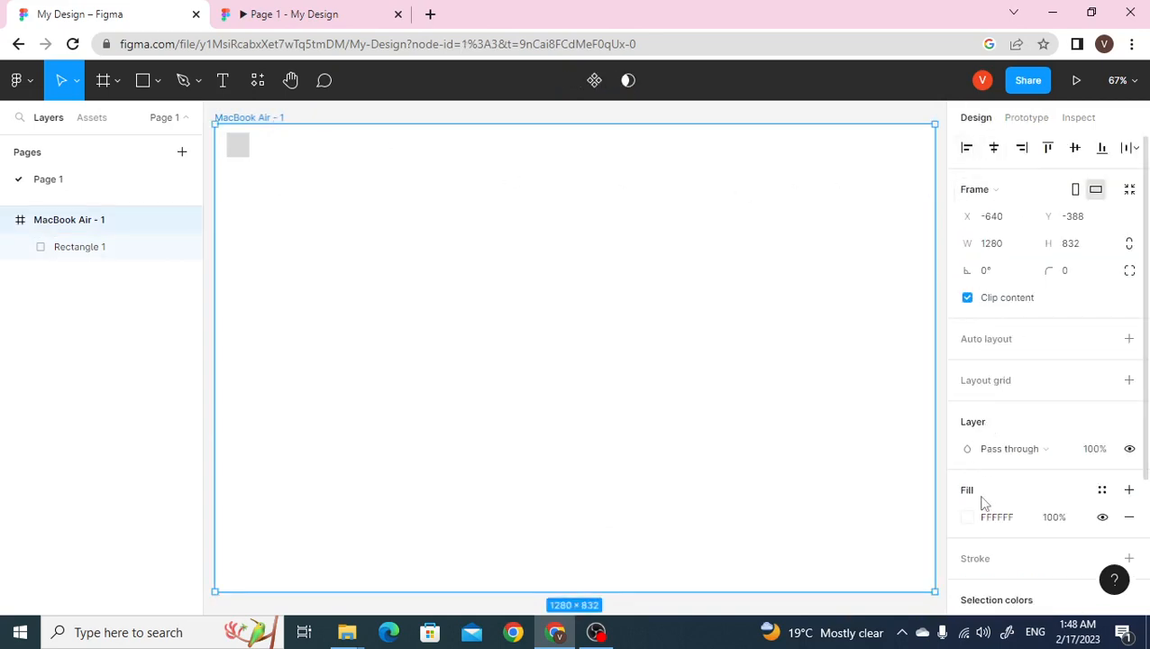
scroll(985, 503, down, 3)
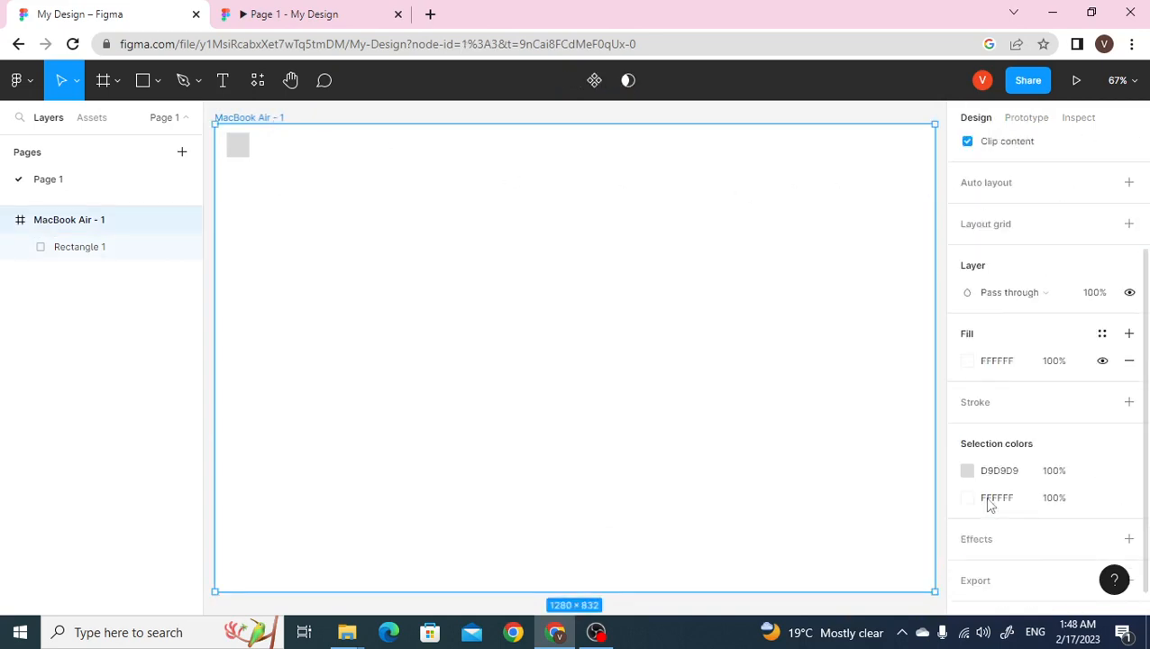
click(973, 402)
click(967, 401)
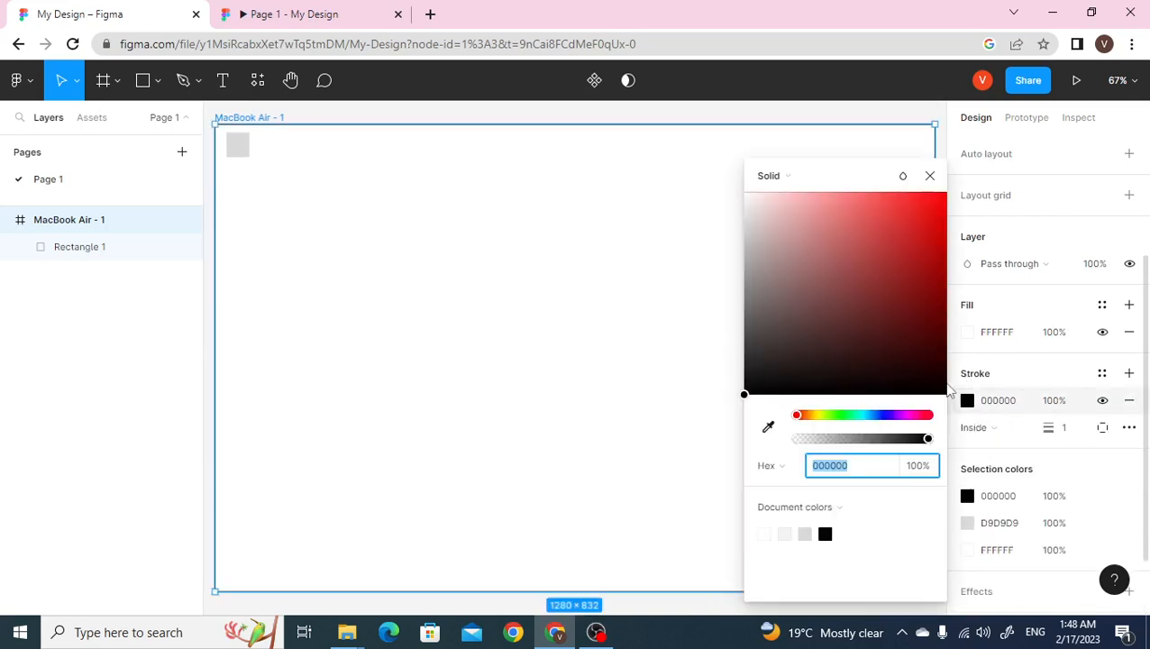
drag(736, 282, 743, 256)
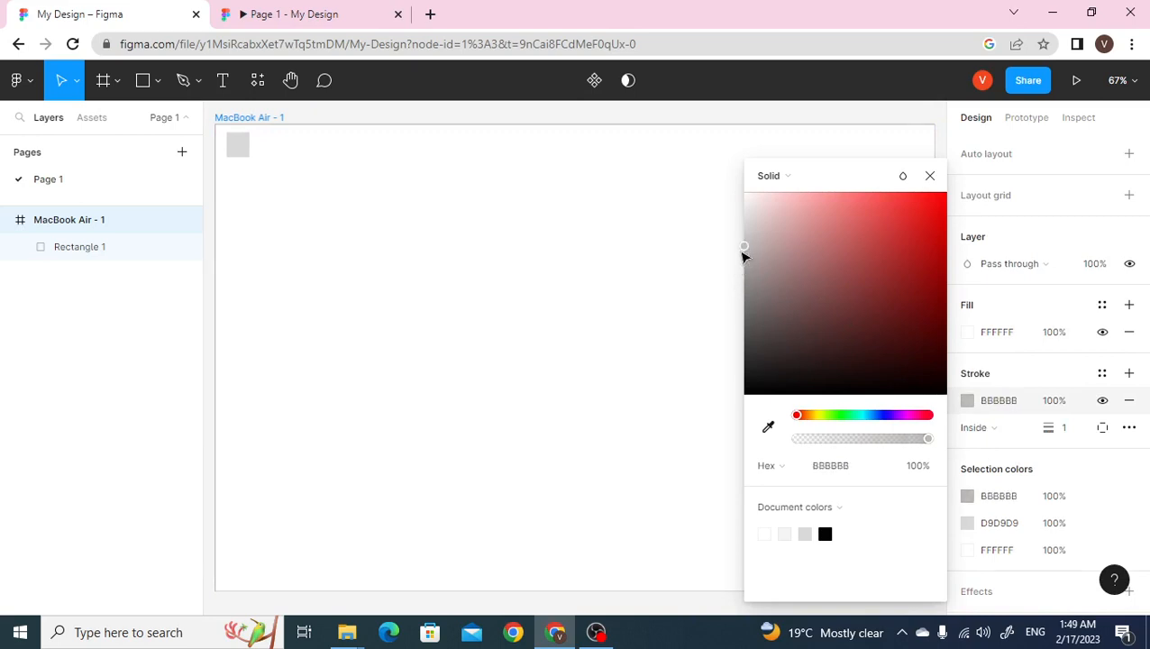
click(930, 176)
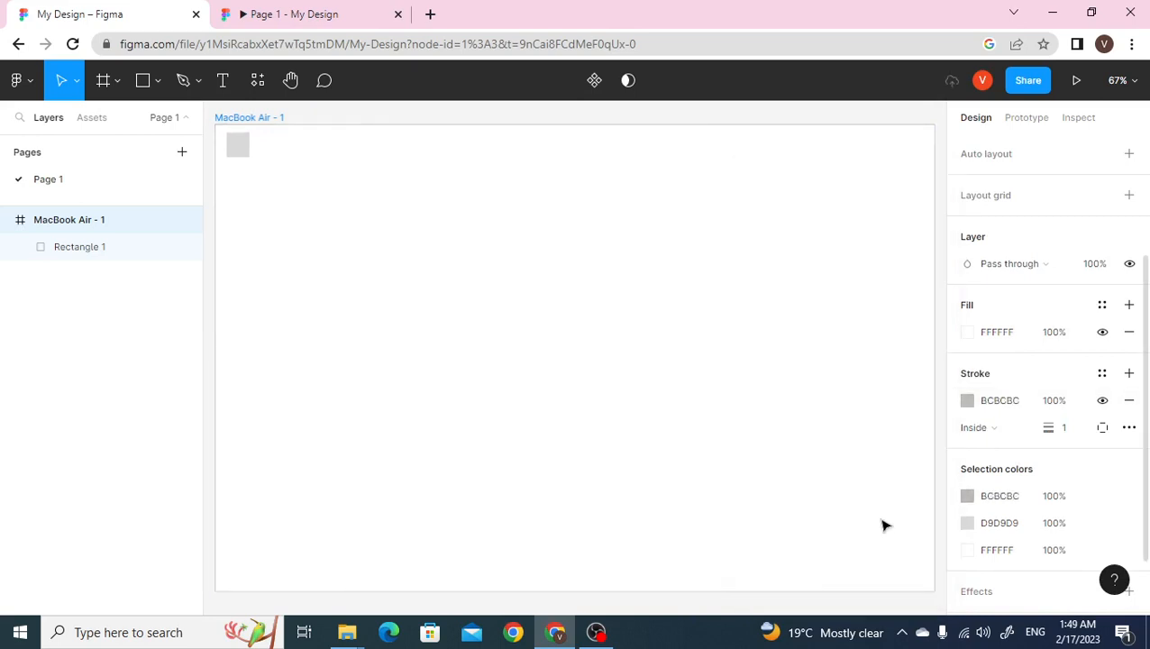
Step: Draw a second small rectangle about 41 × 52 in the lower-right corner of the MacBook Air frame
click(145, 95)
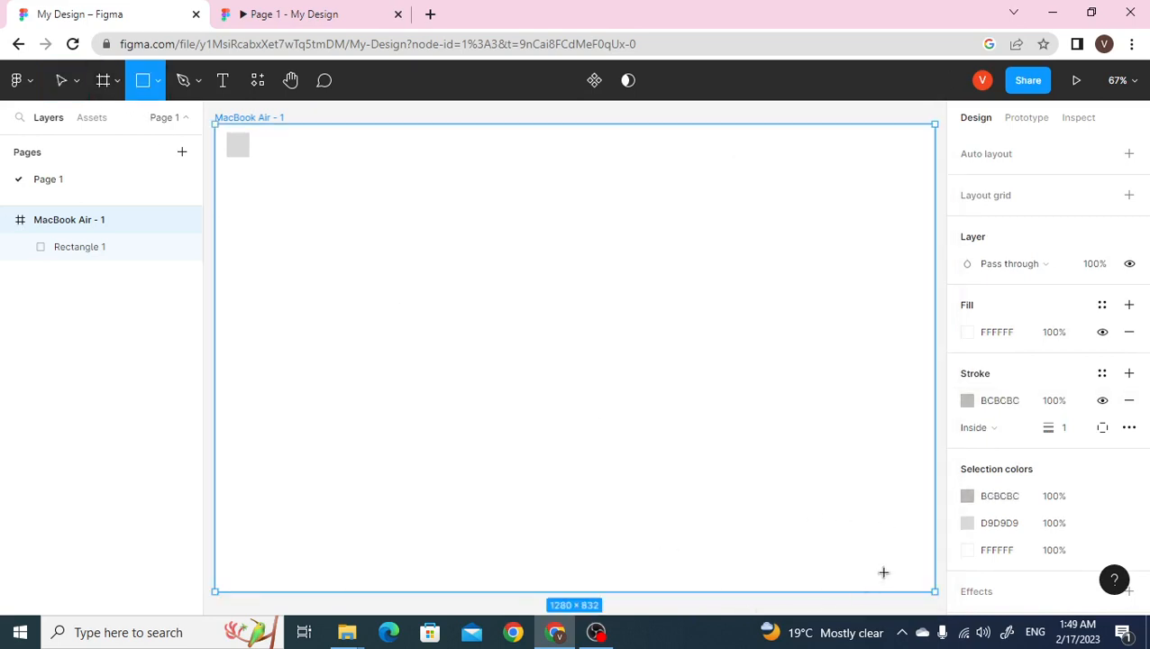
drag(900, 556, 925, 588)
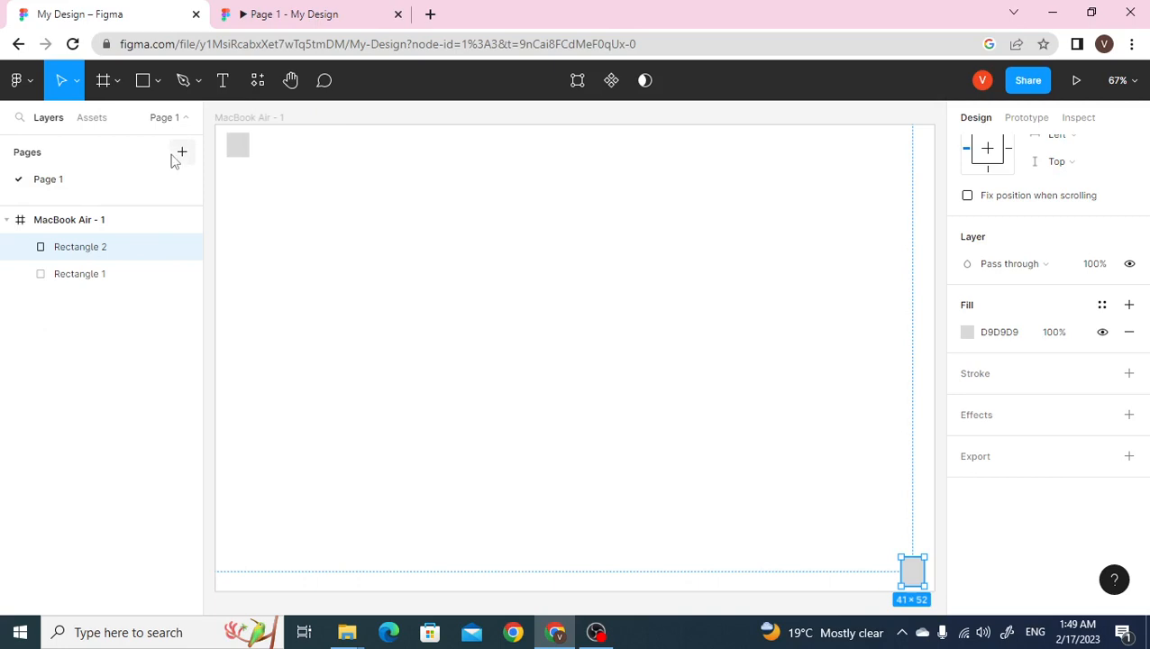
click(586, 383)
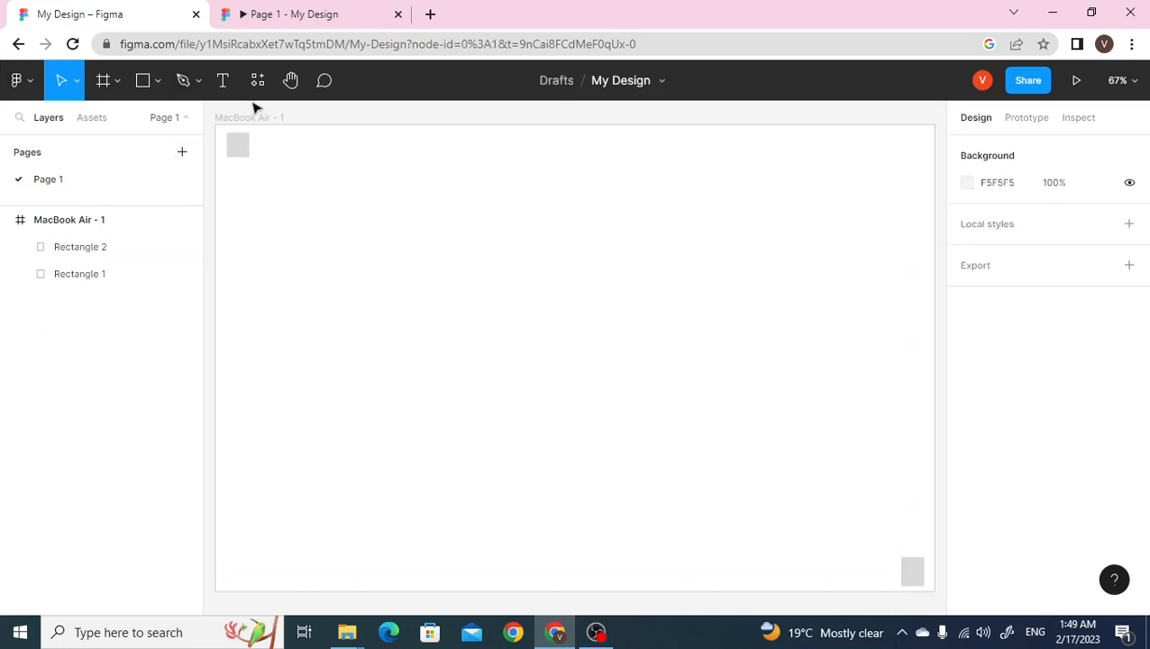
Step: Preview the MacBook Air frame with its two corner rectangles in the prototype presentation
click(263, 16)
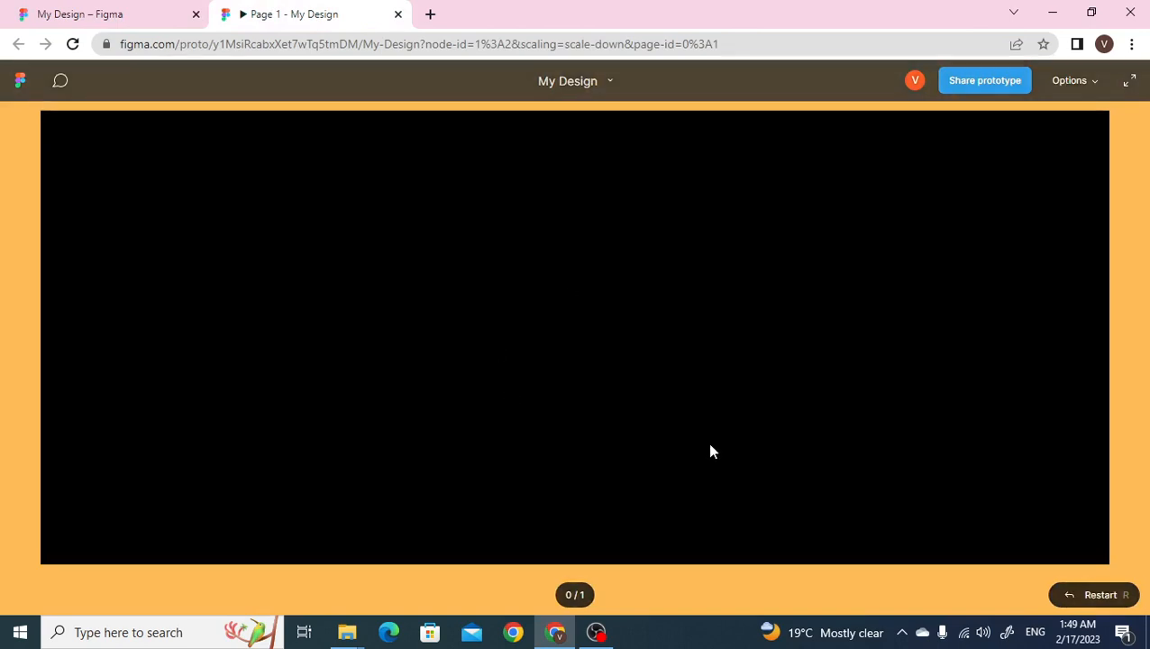
click(665, 446)
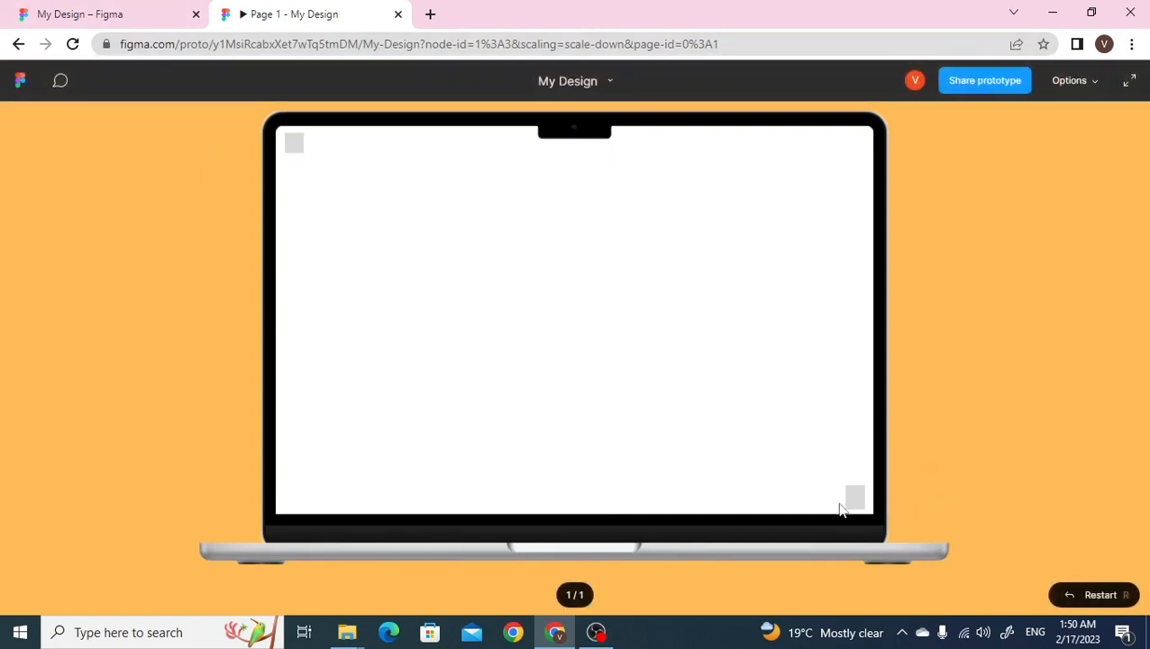
Step: Return to the My Design file and delete both small corner rectangles from the MacBook Air frame
click(55, 13)
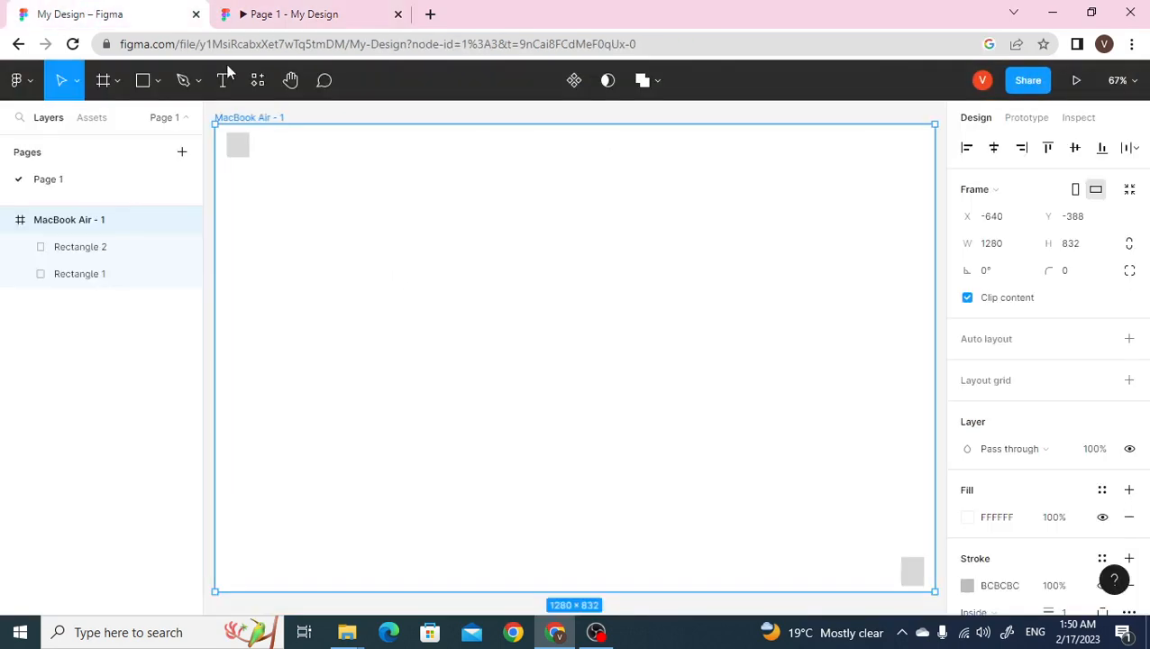
click(1029, 119)
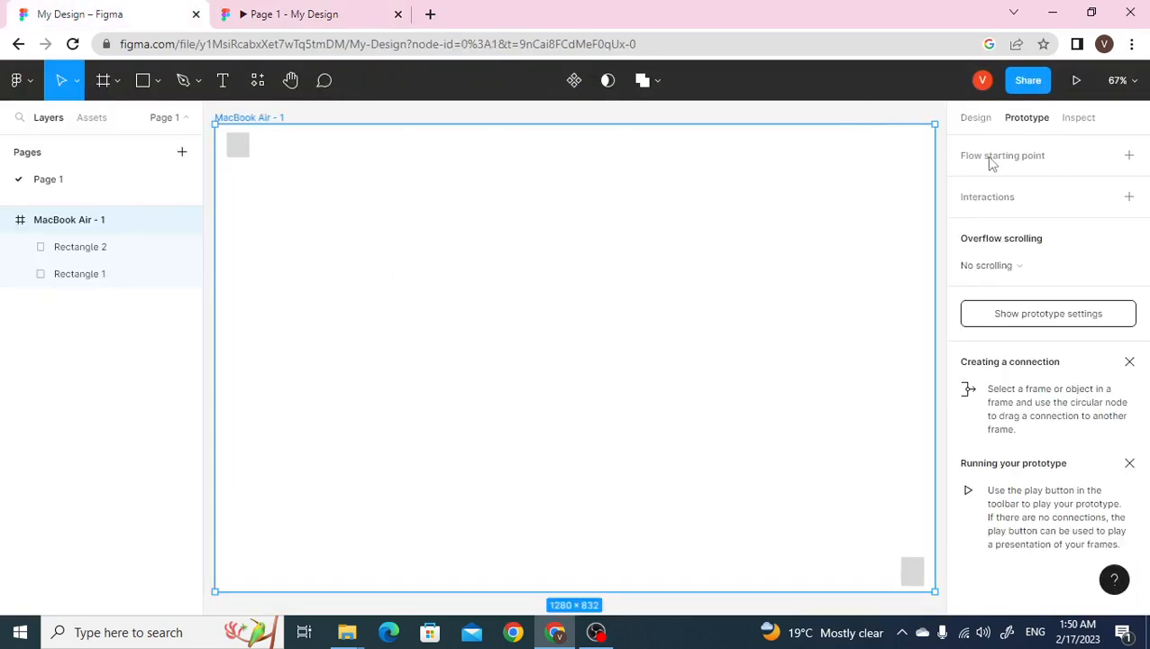
click(902, 126)
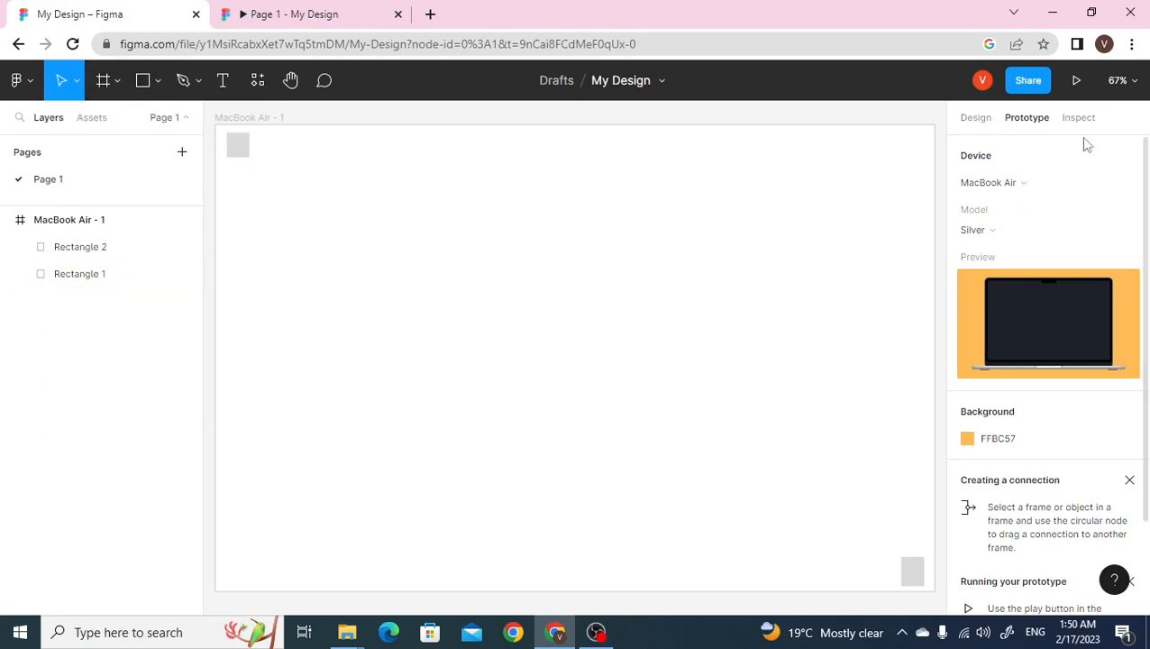
click(975, 119)
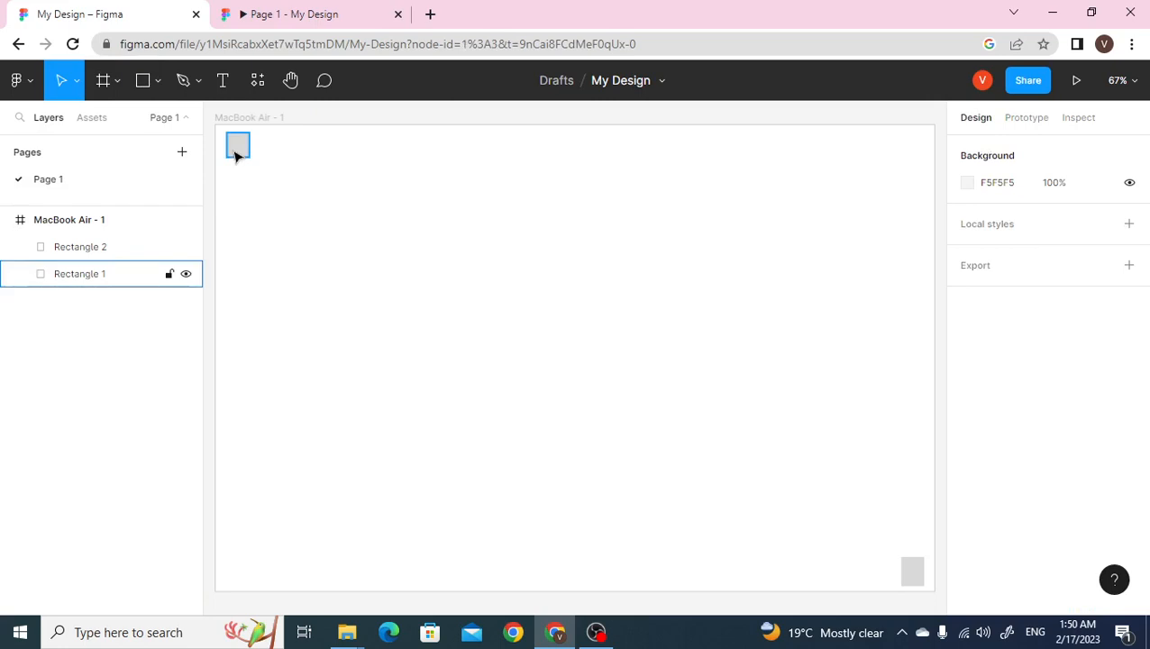
click(236, 157)
key(Delete)
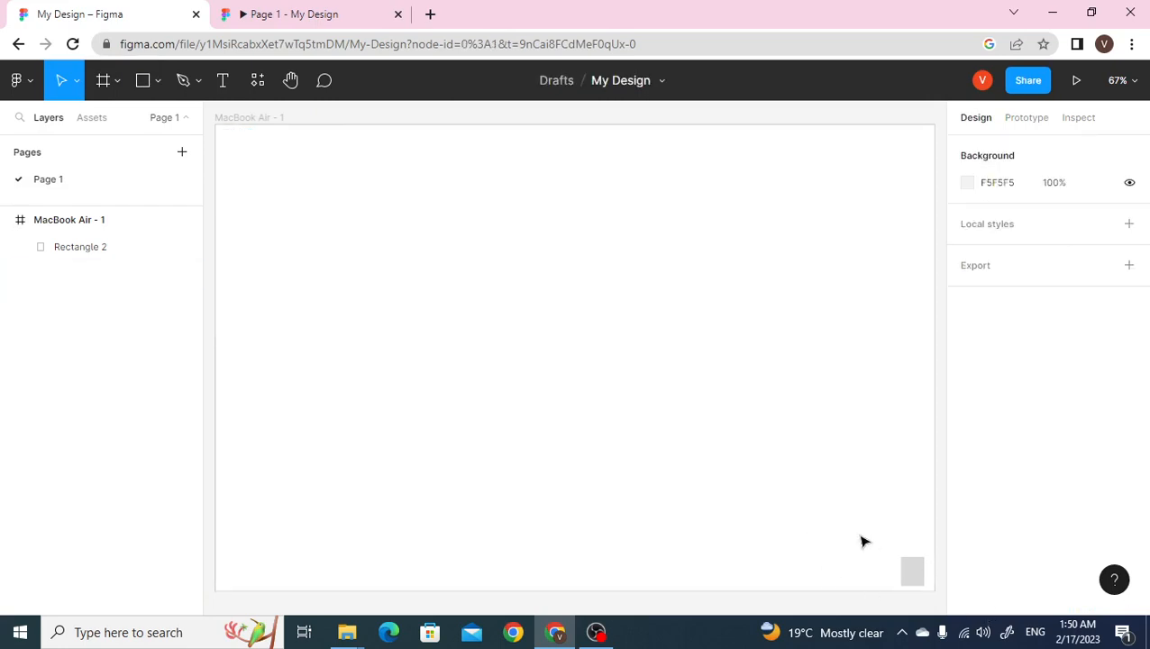
click(912, 573)
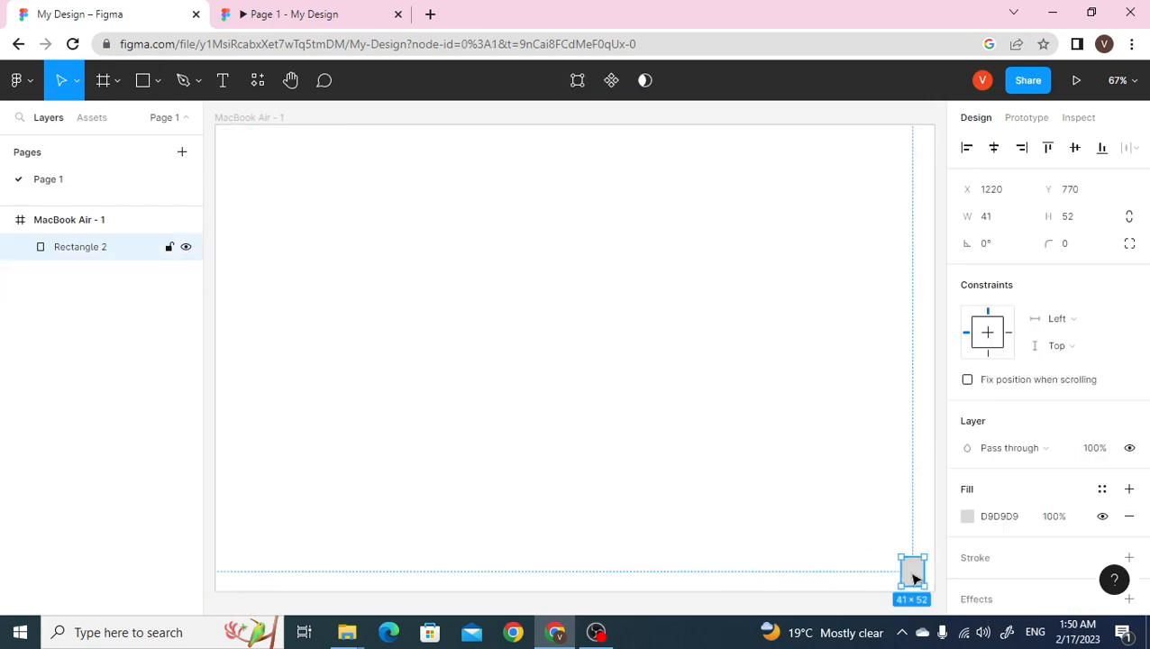
key(Delete)
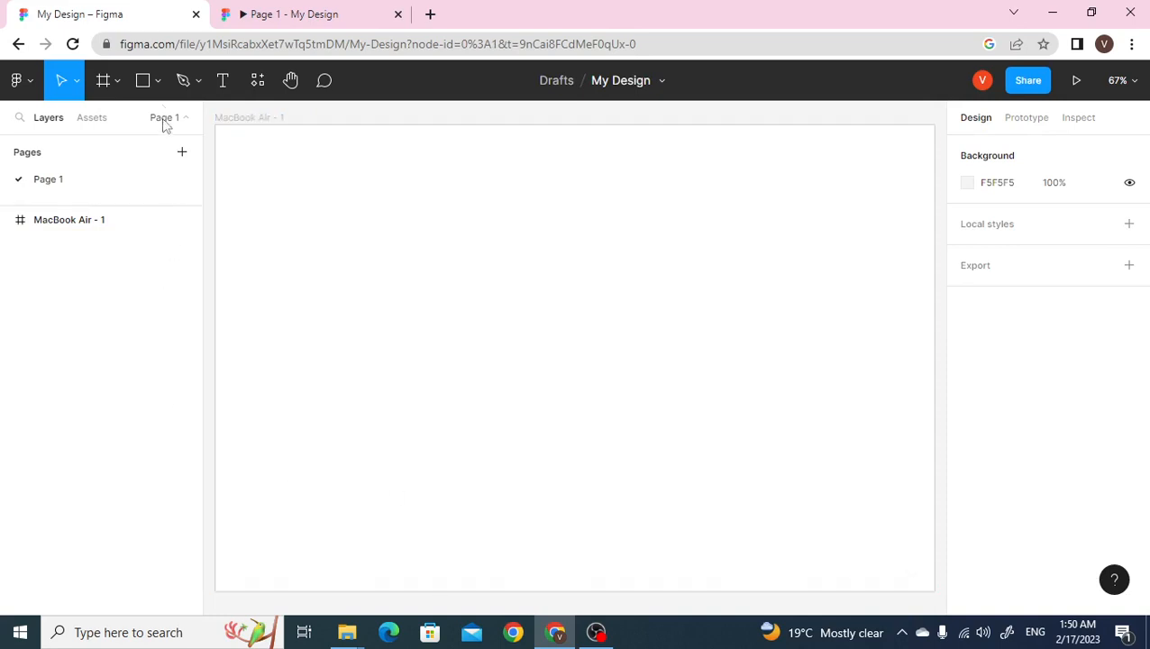
Step: Draw a circle about 299 × 299 in the left half of the MacBook Air frame with the Ellipse tool
click(117, 84)
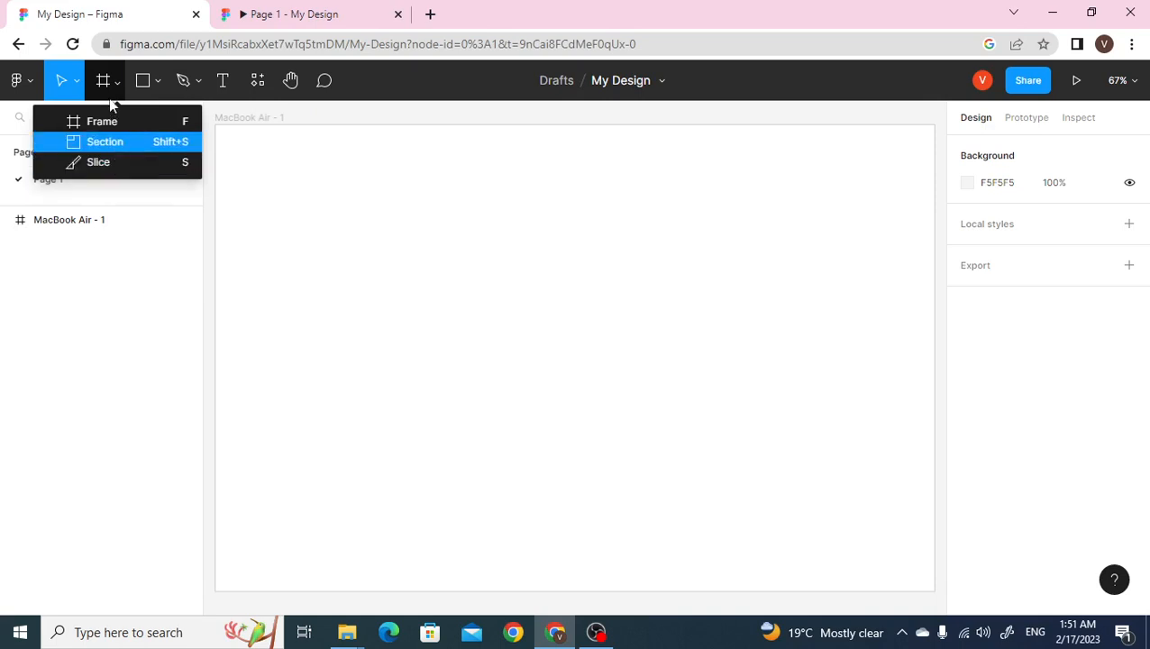
click(157, 88)
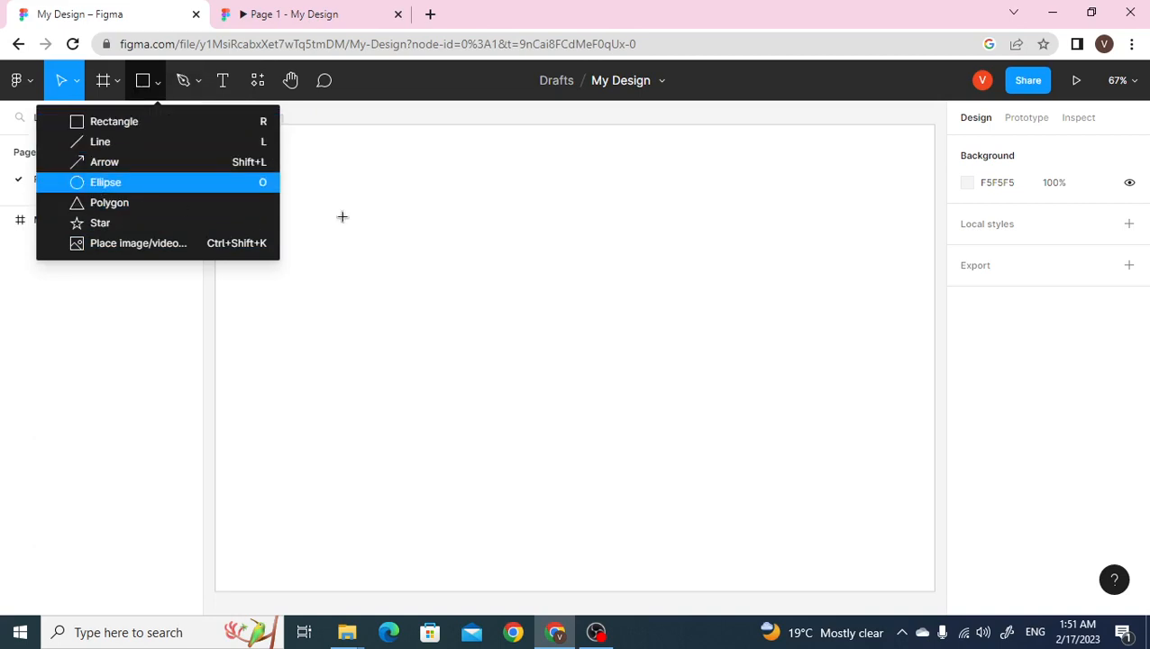
mouse_move(342, 218)
mouse_down()
mouse_move(380, 298)
mouse_move(436, 291)
mouse_move(441, 330)
mouse_move(534, 410)
mouse_move(464, 337)
mouse_up()
drag(367, 275, 416, 391)
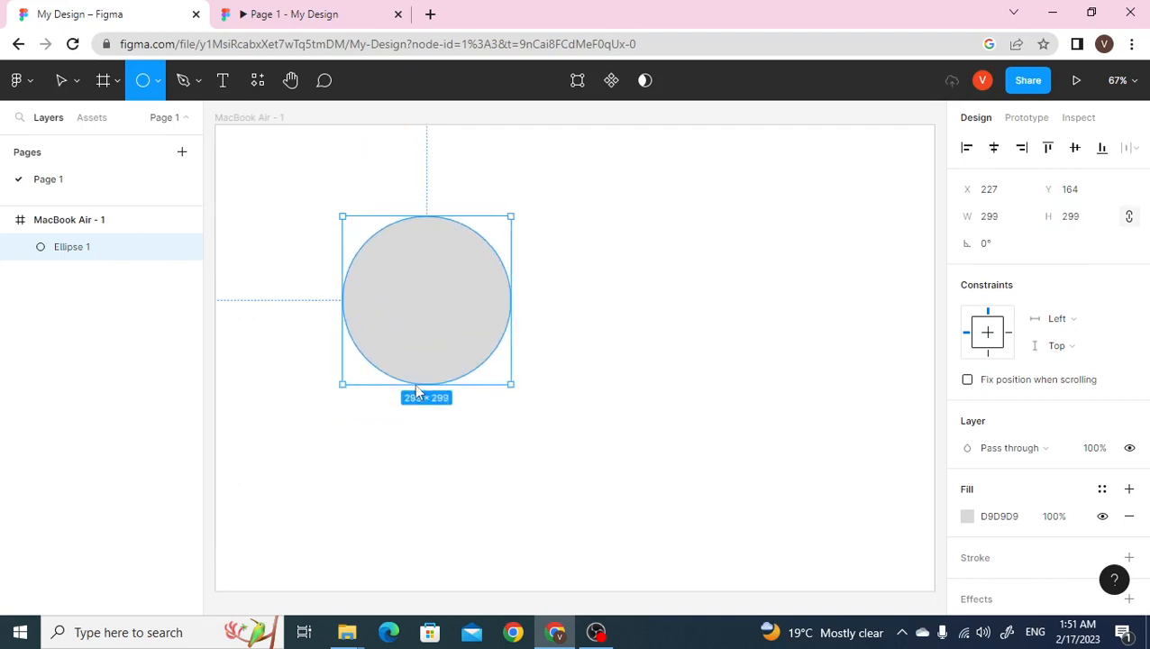
key(v)
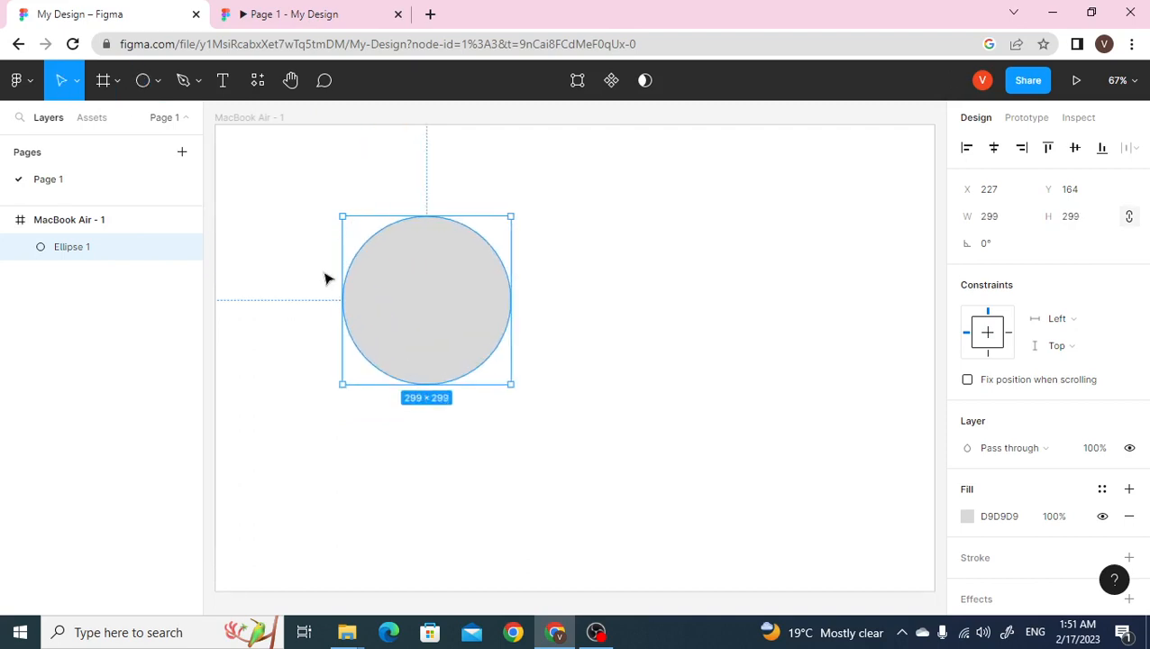
Step: Draw a rectangle about 336 × 163 to the right of the circle in the MacBook Air frame
click(144, 83)
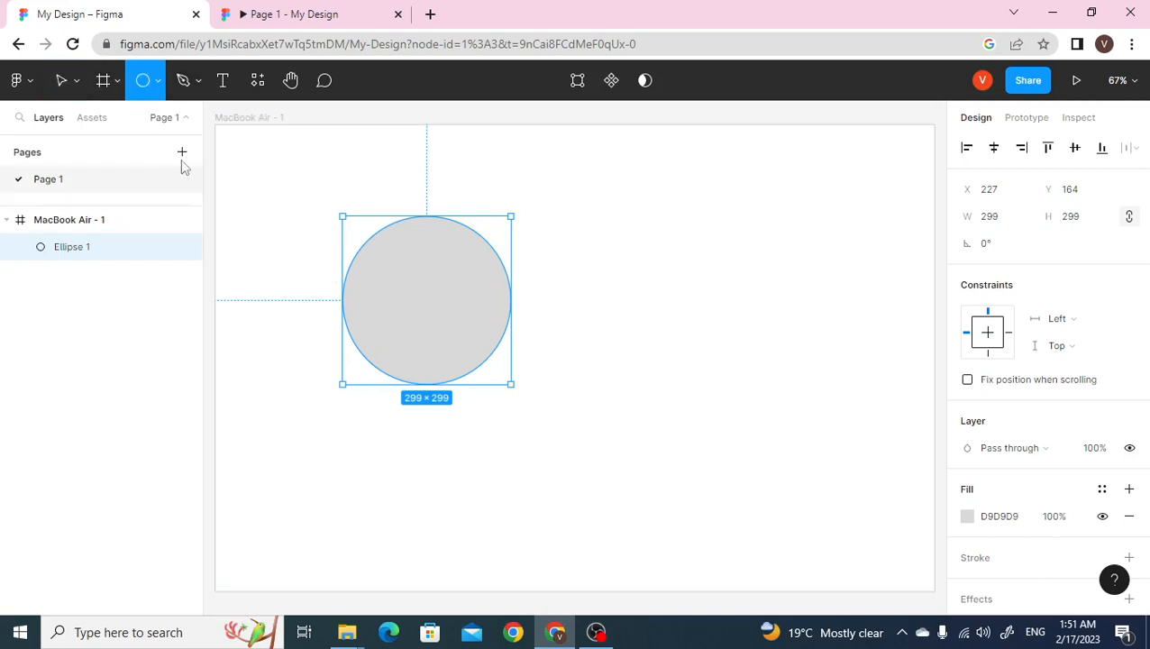
click(158, 81)
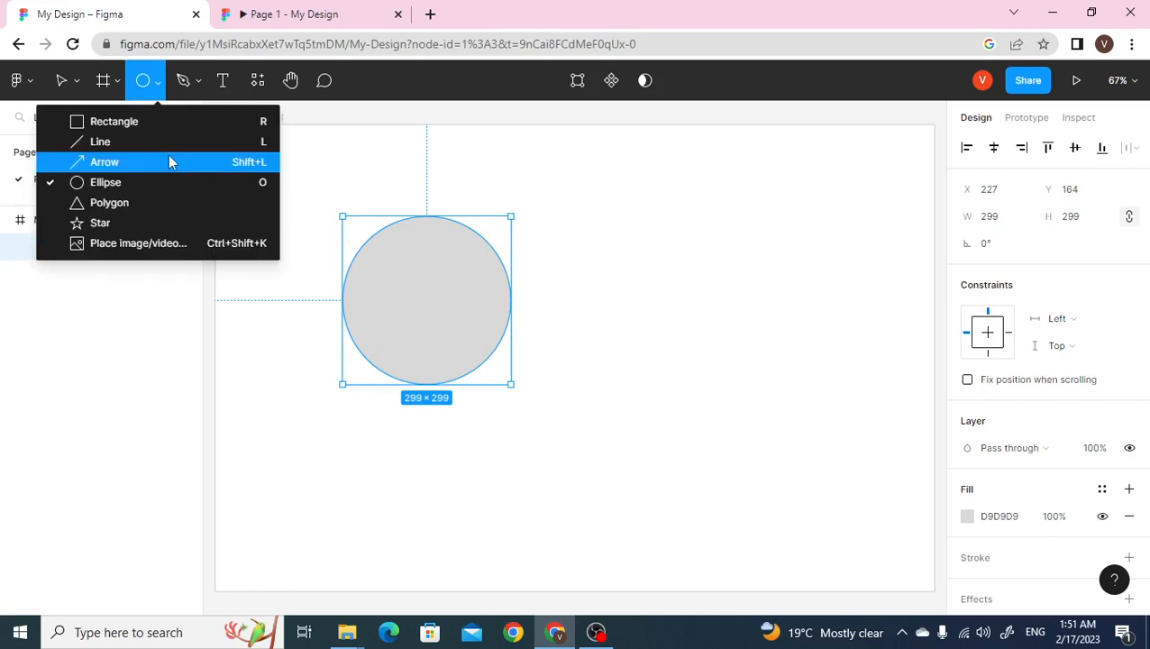
click(162, 121)
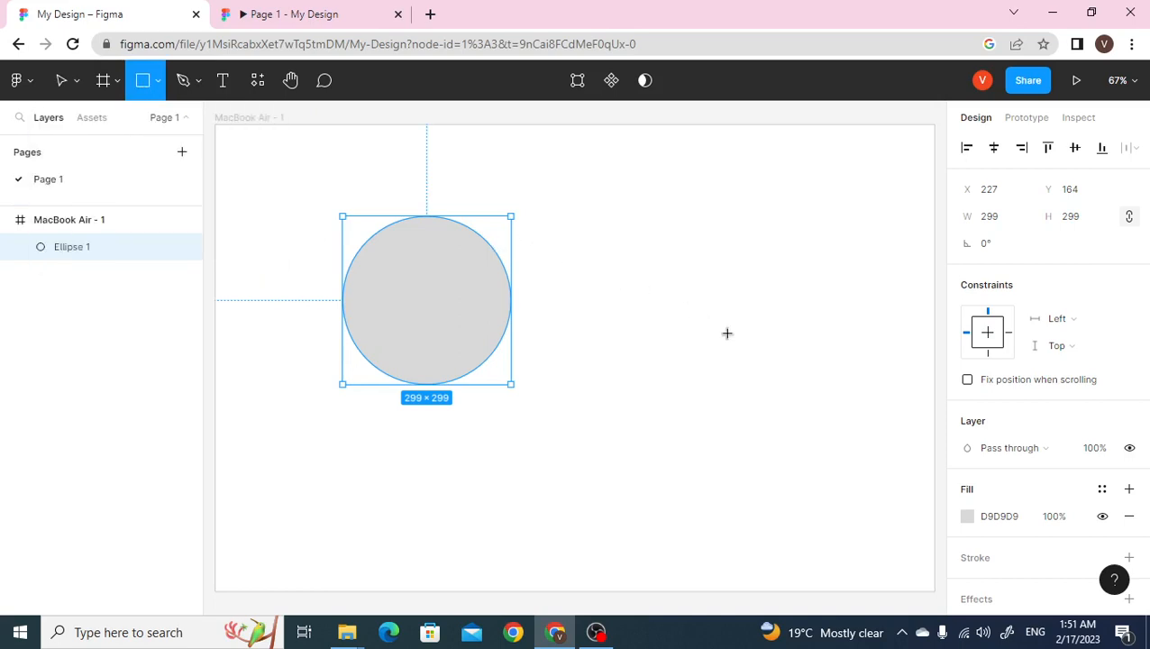
drag(538, 242, 727, 334)
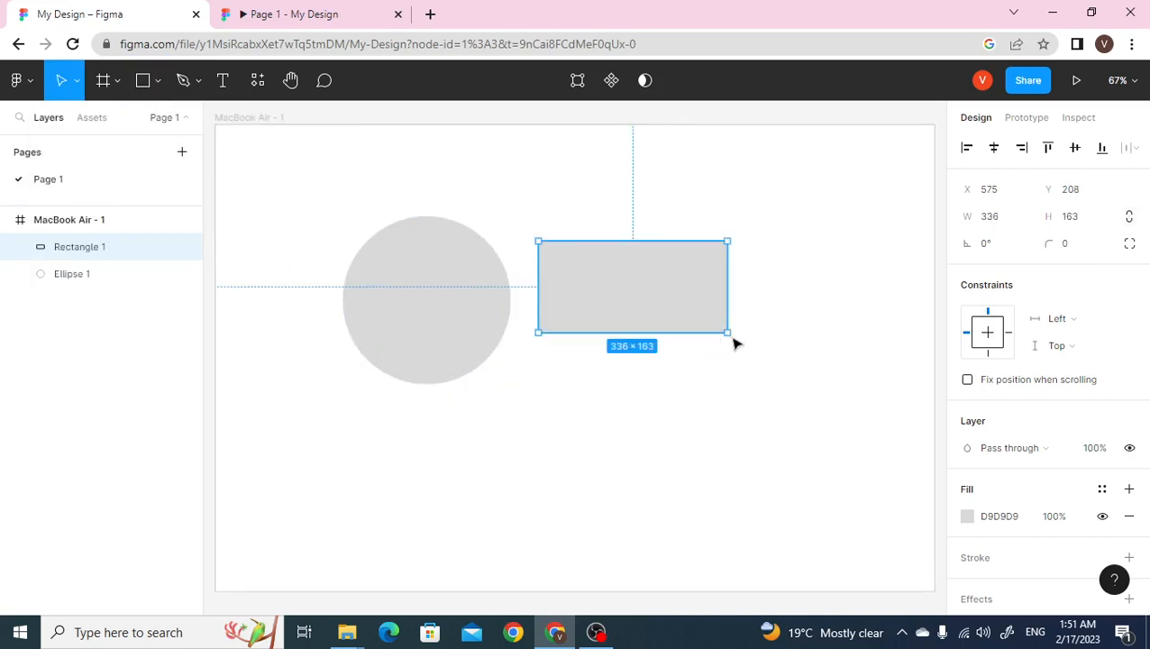
Step: Try scaling the rectangle up to about 693 × 336 and back, and delete both it and the circle
drag(730, 336, 832, 432)
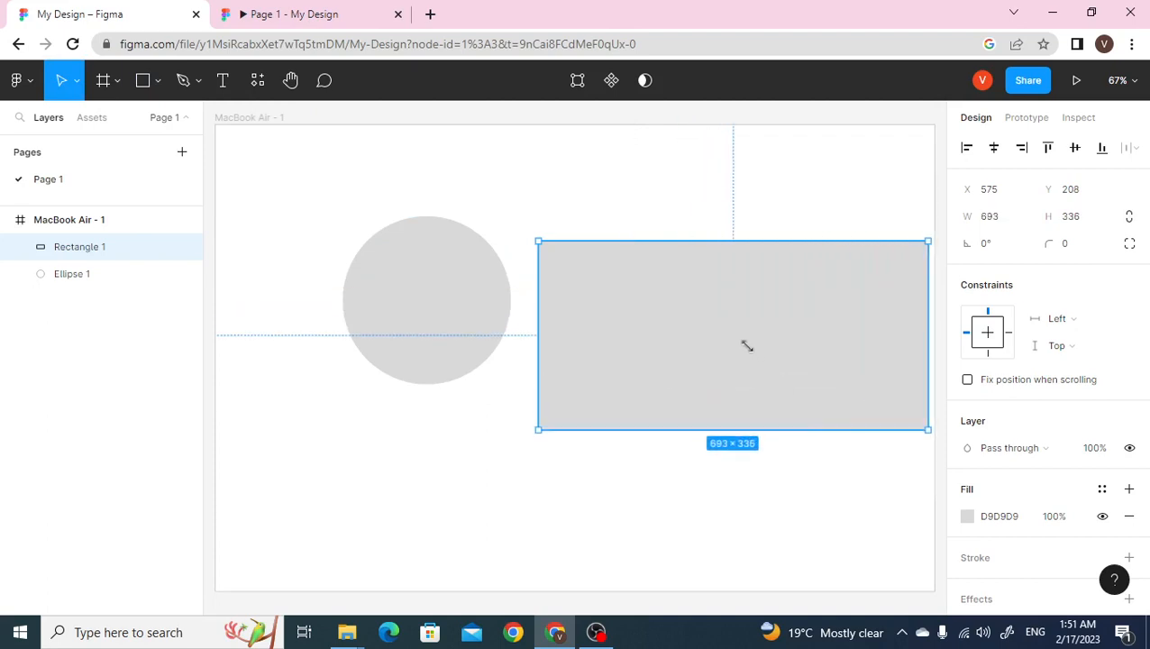
drag(747, 346, 729, 335)
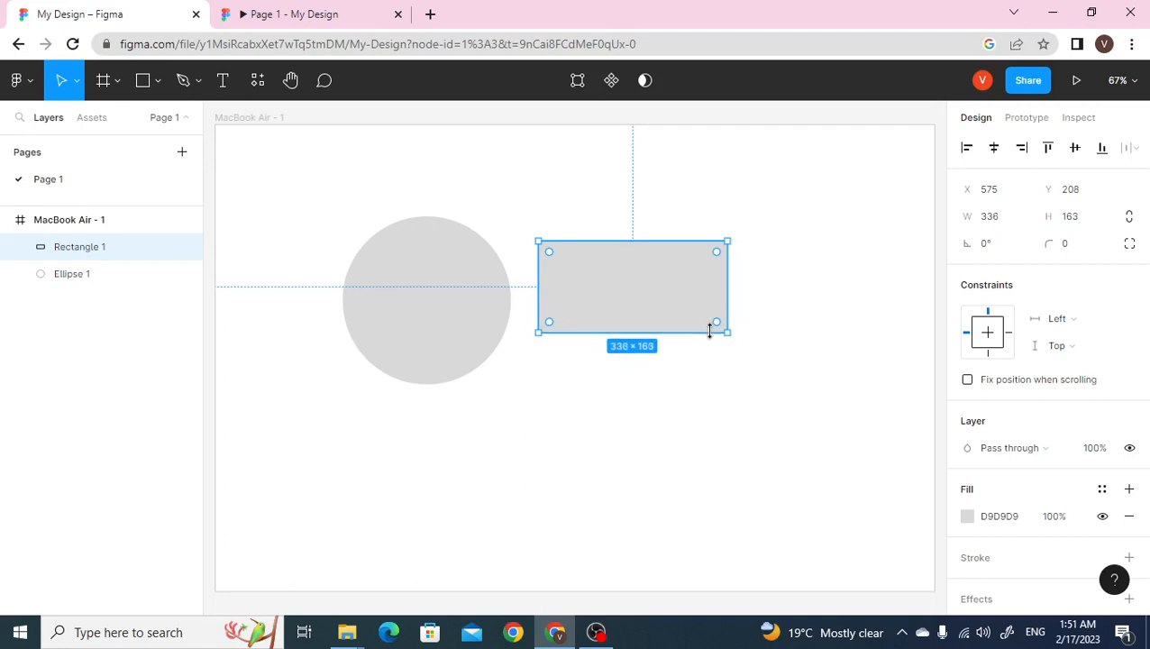
key(Delete)
key(Delete)
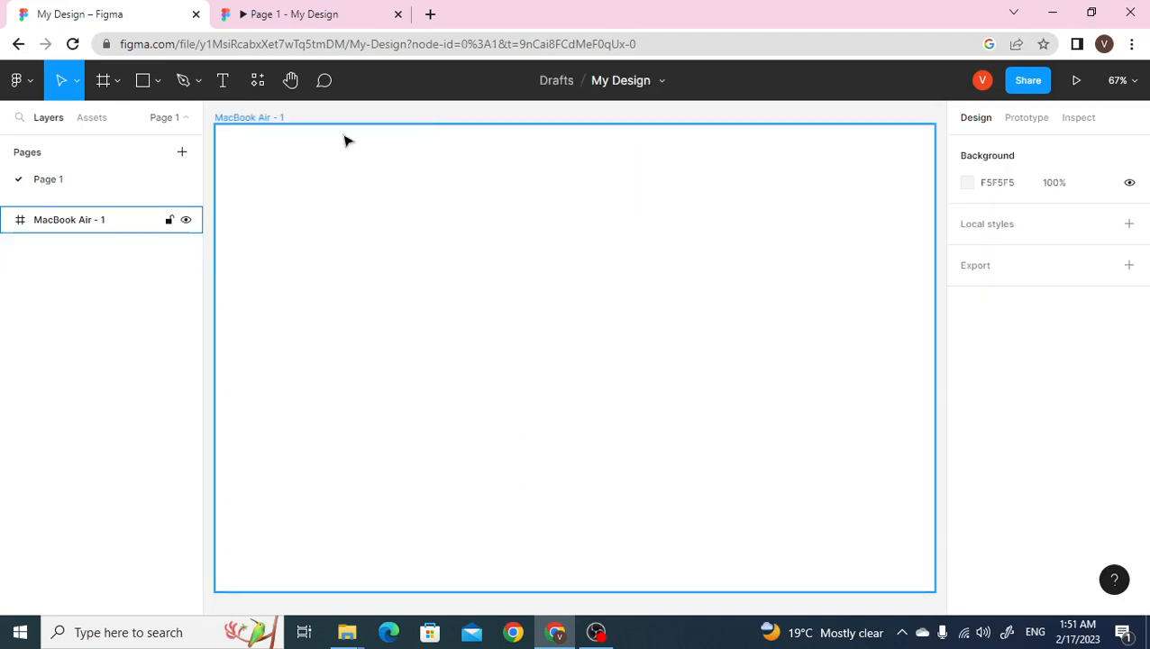
Step: Draw a closed freeform shape about 366 × 396 with straight and curved segments in the frame's left half using the Pen tool
click(195, 80)
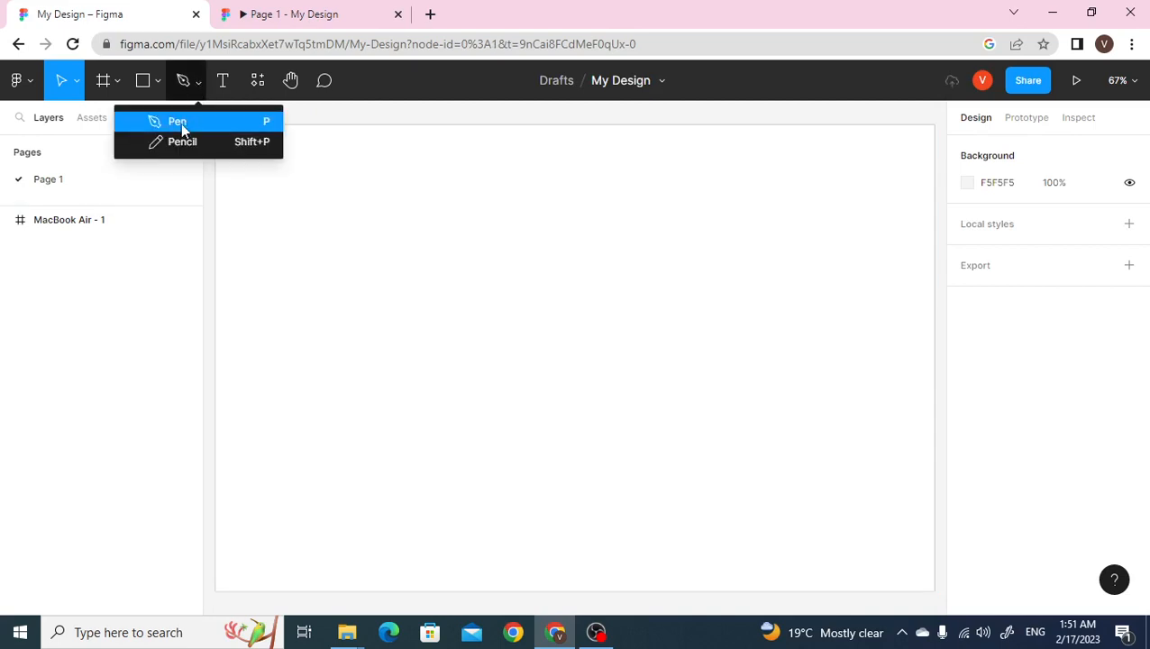
click(180, 124)
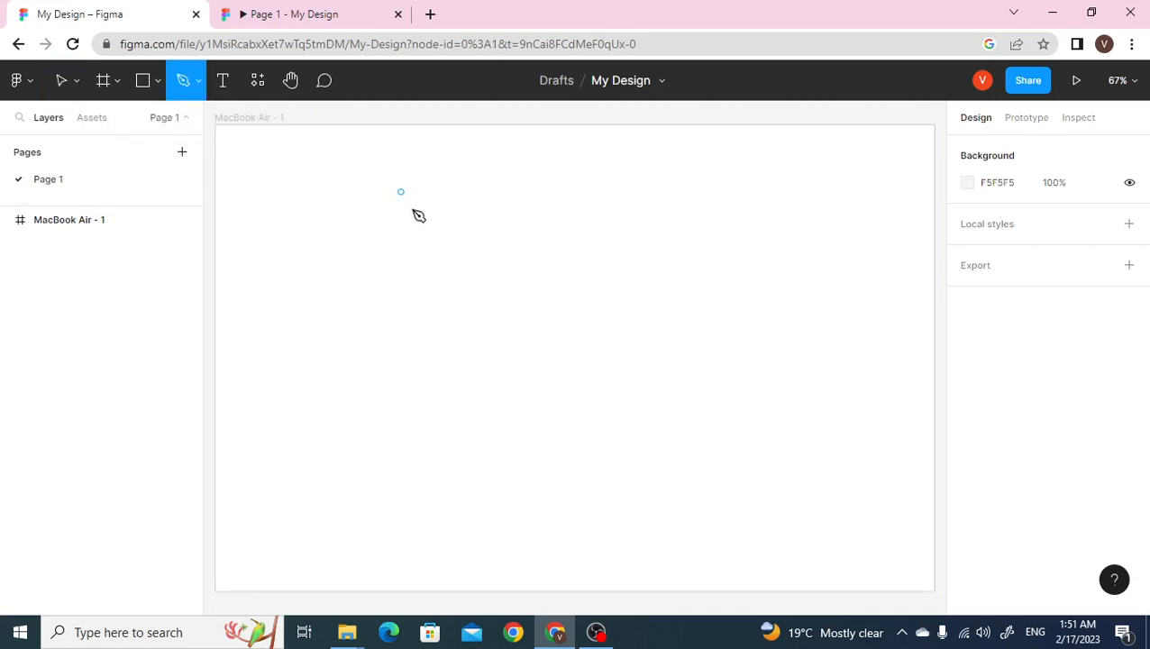
click(520, 288)
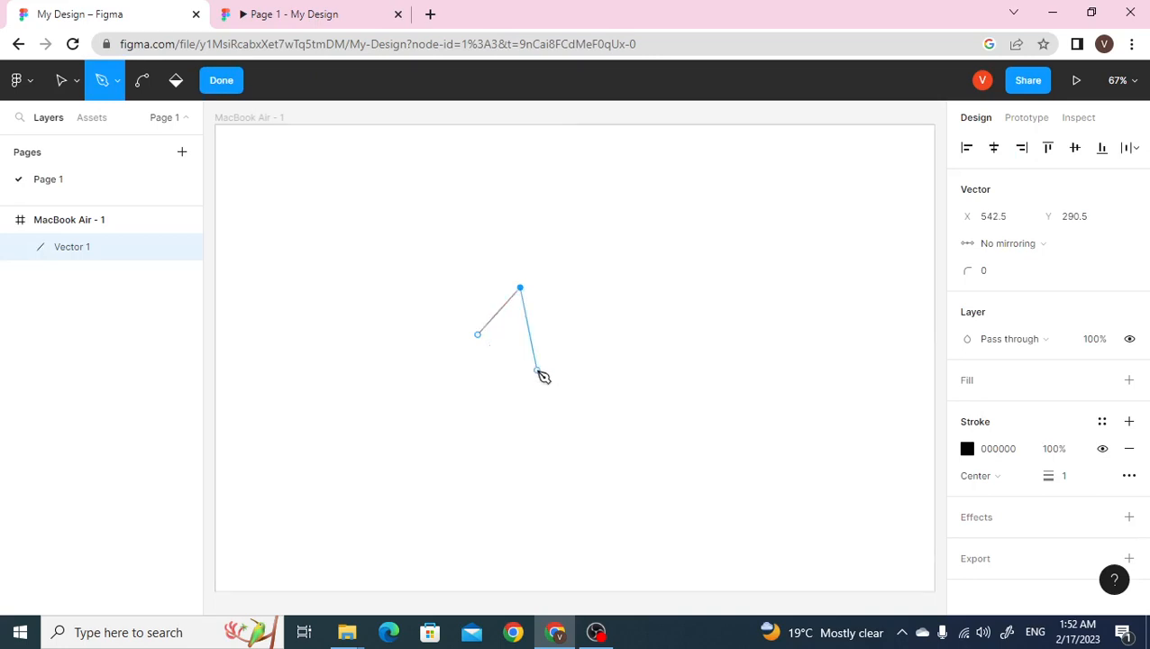
drag(538, 371, 510, 466)
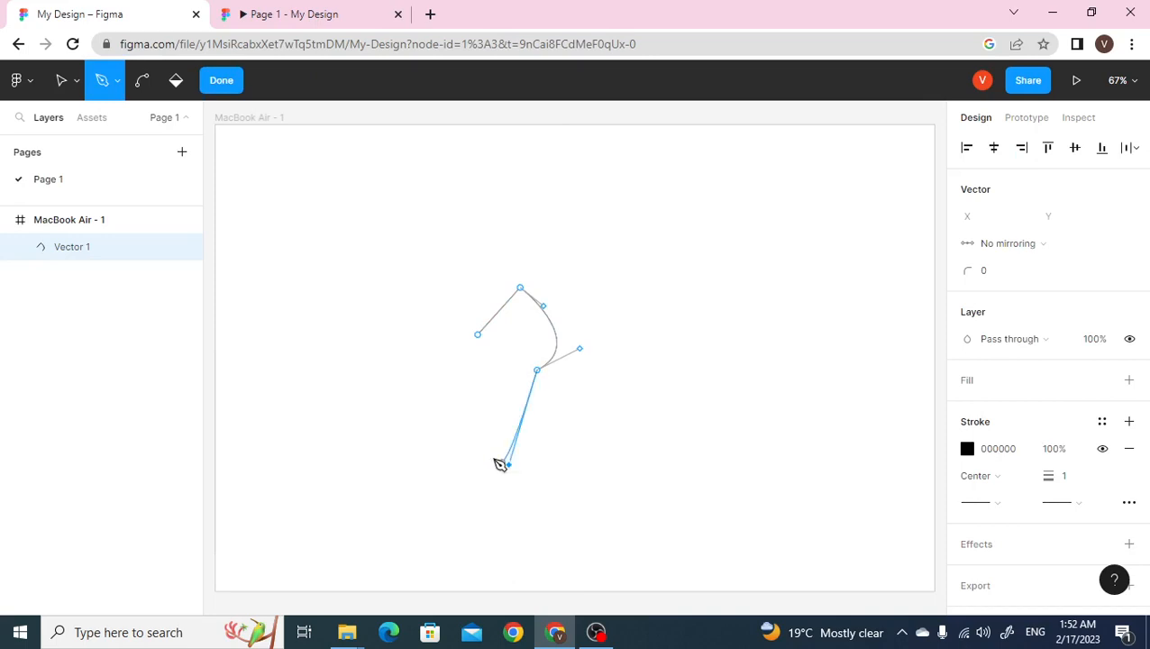
drag(459, 403, 469, 361)
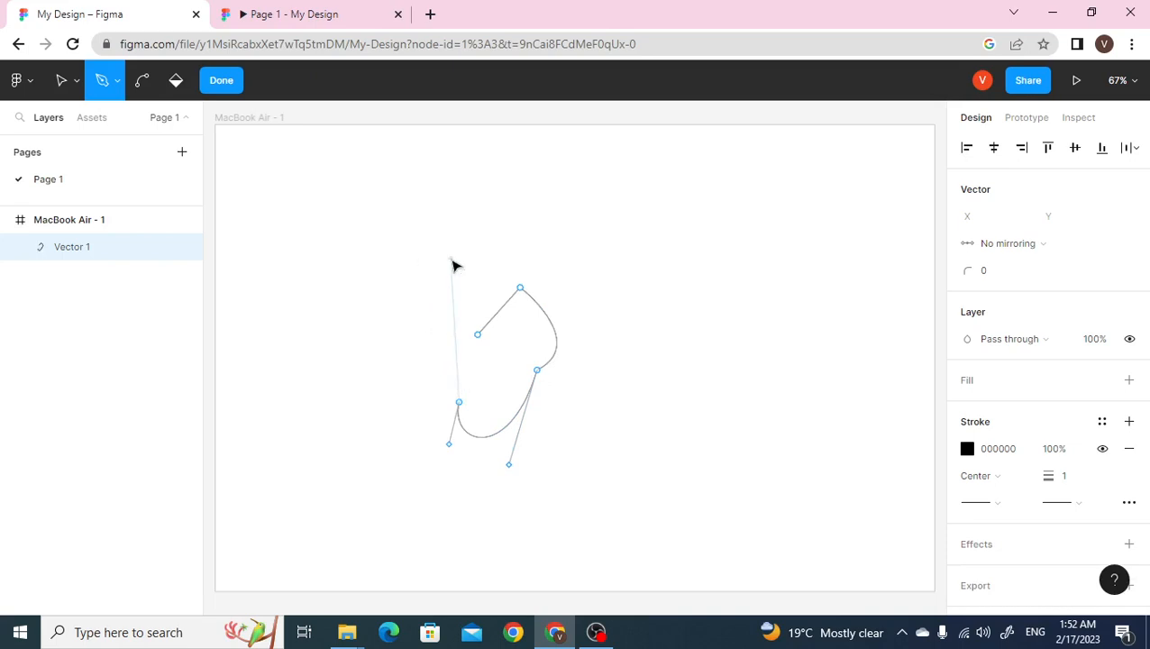
click(351, 330)
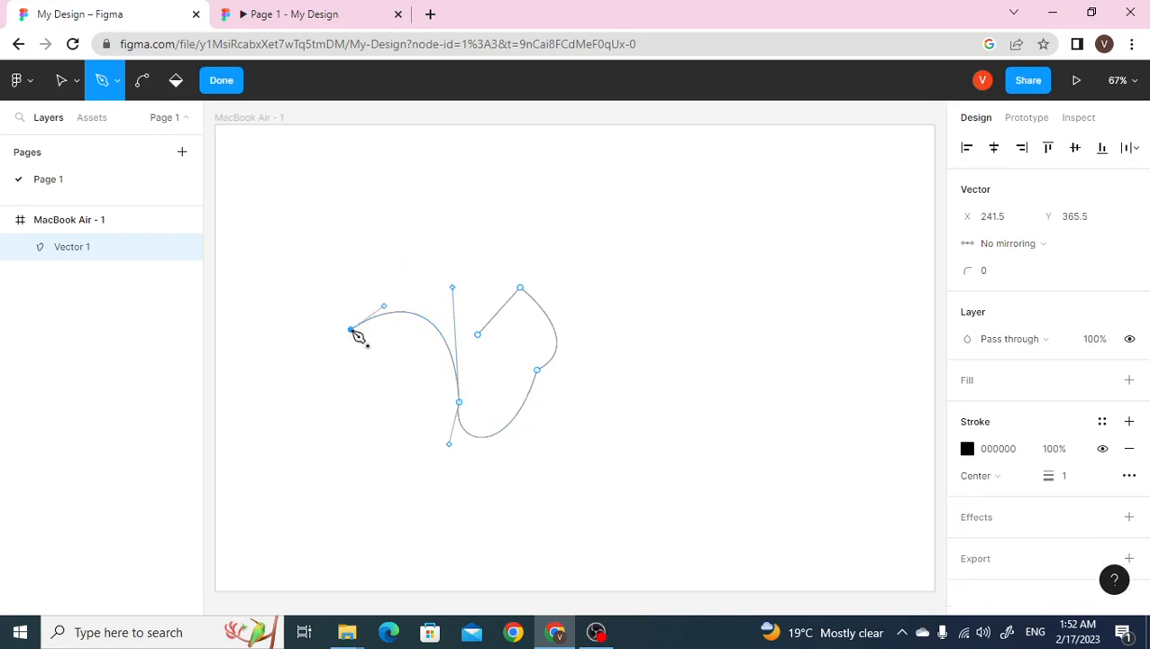
drag(353, 331, 354, 234)
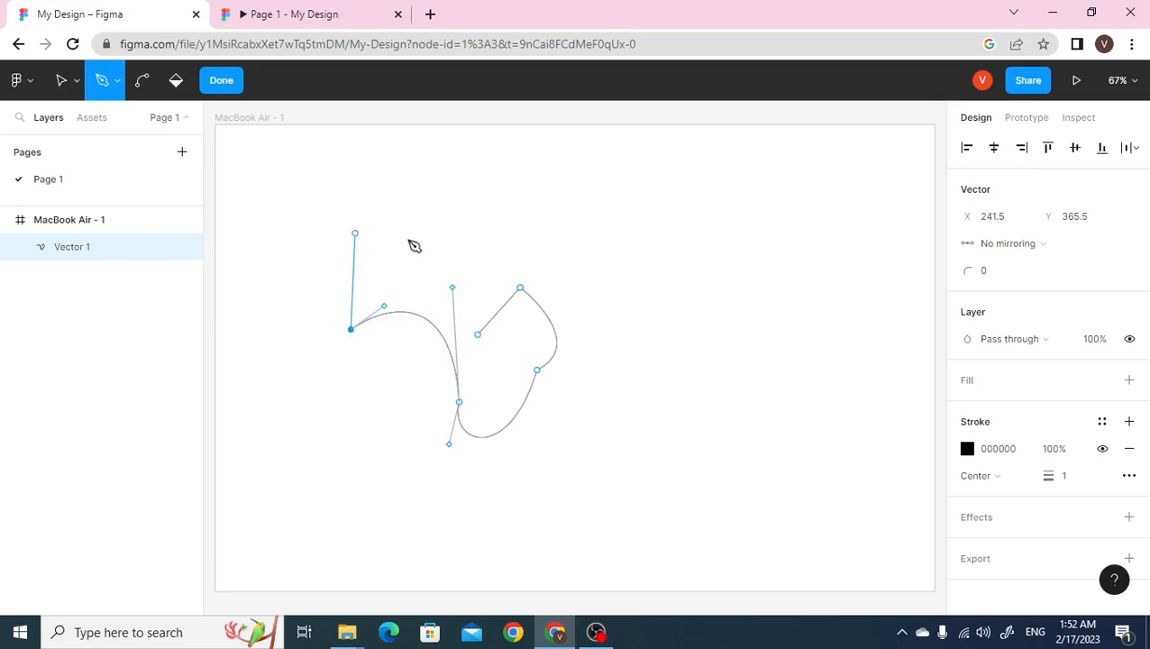
drag(451, 242, 454, 300)
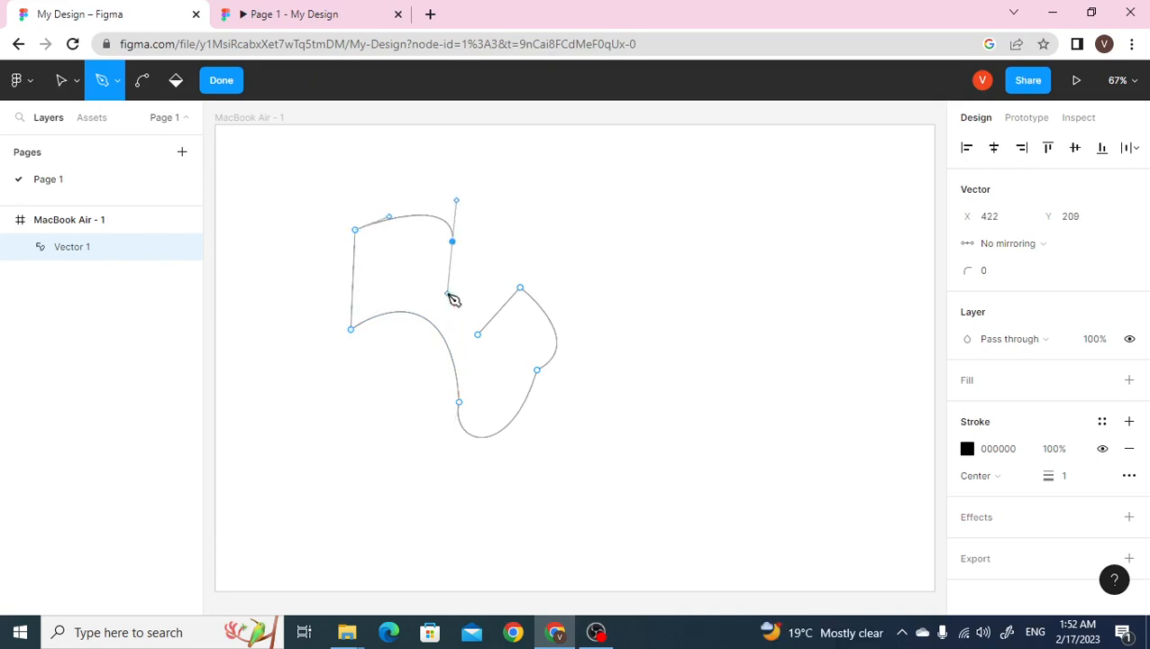
click(478, 336)
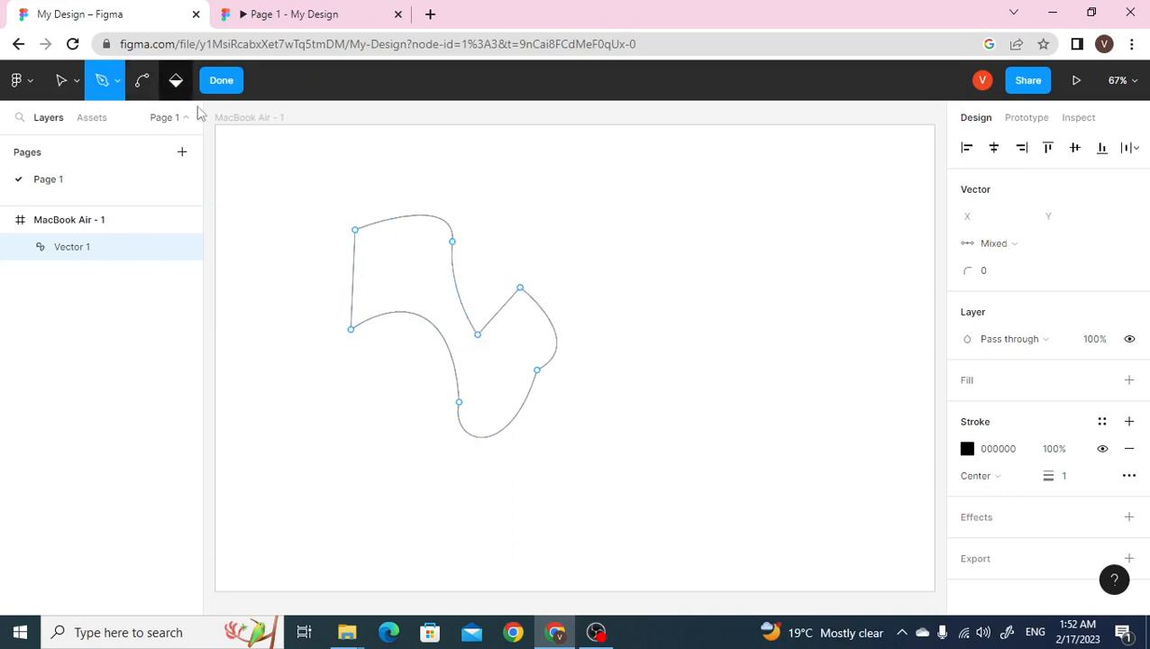
Step: Select the straight and curved segments around the path's upper-right point for inspection, and finish editing the vector shape
click(61, 81)
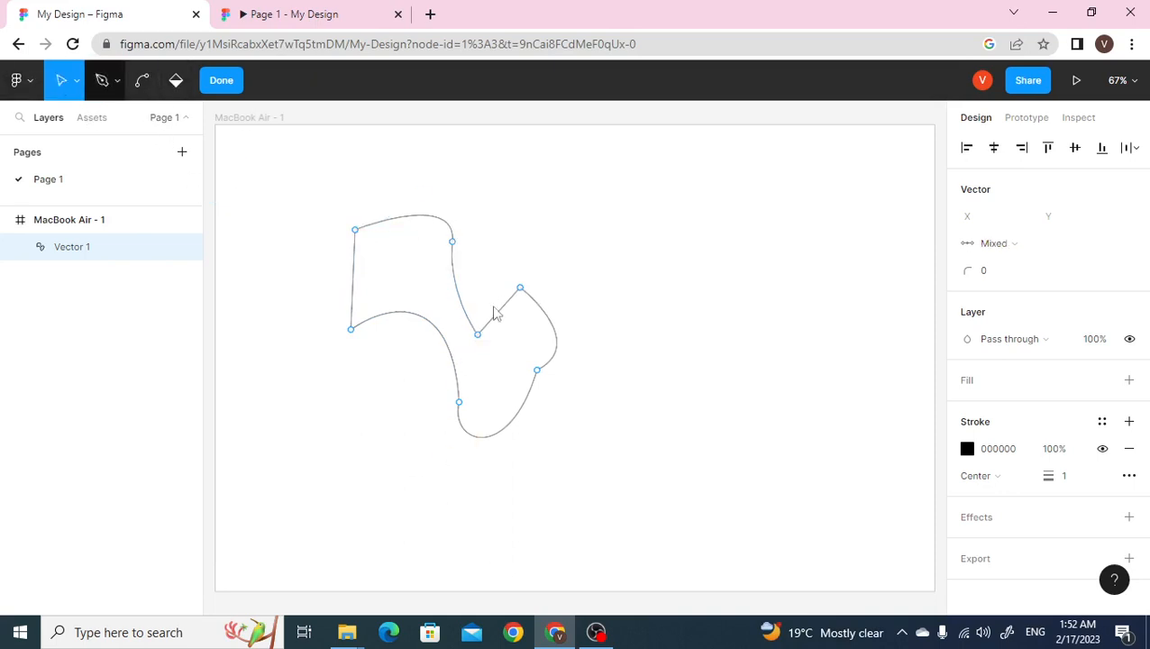
drag(492, 346, 558, 293)
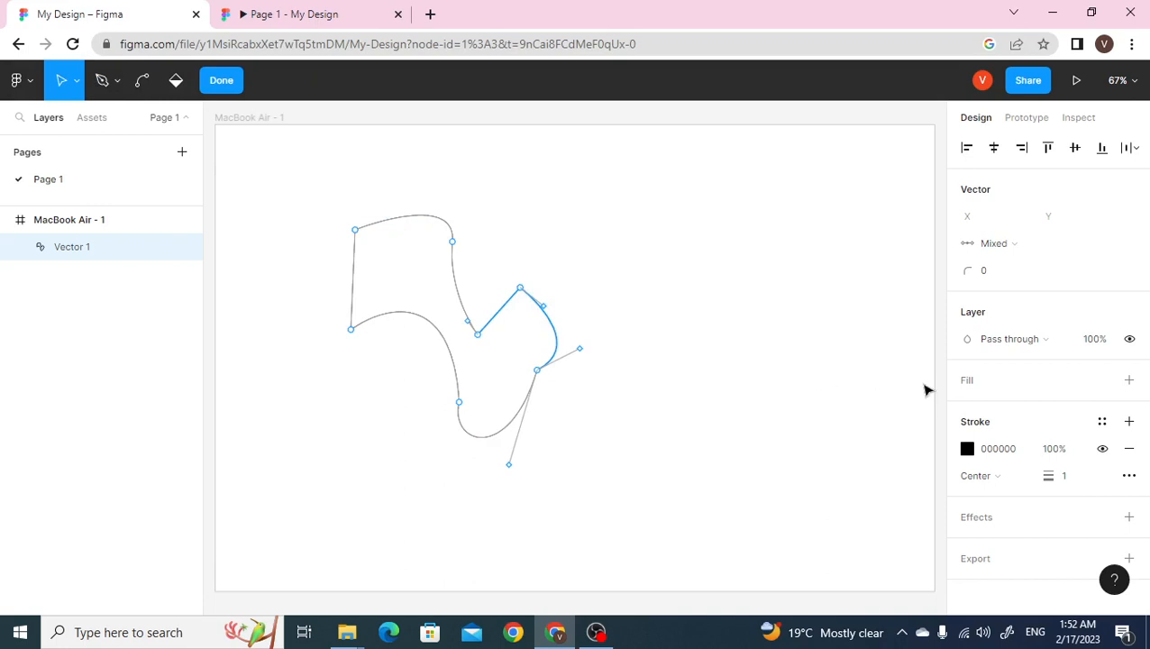
click(693, 358)
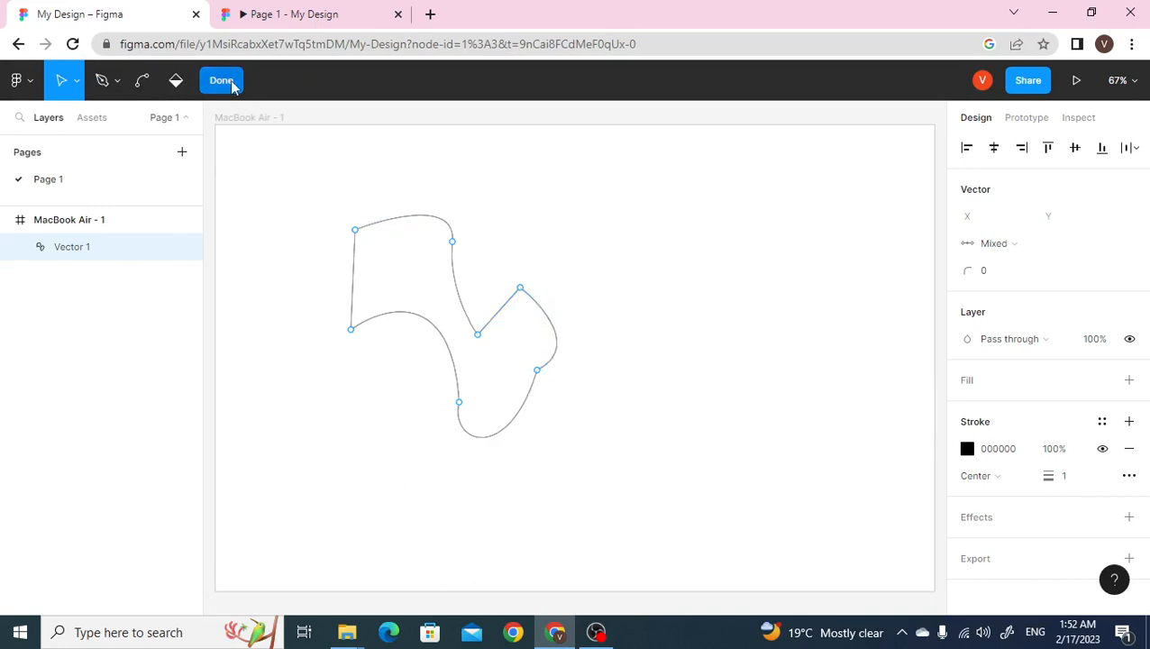
key(Escape)
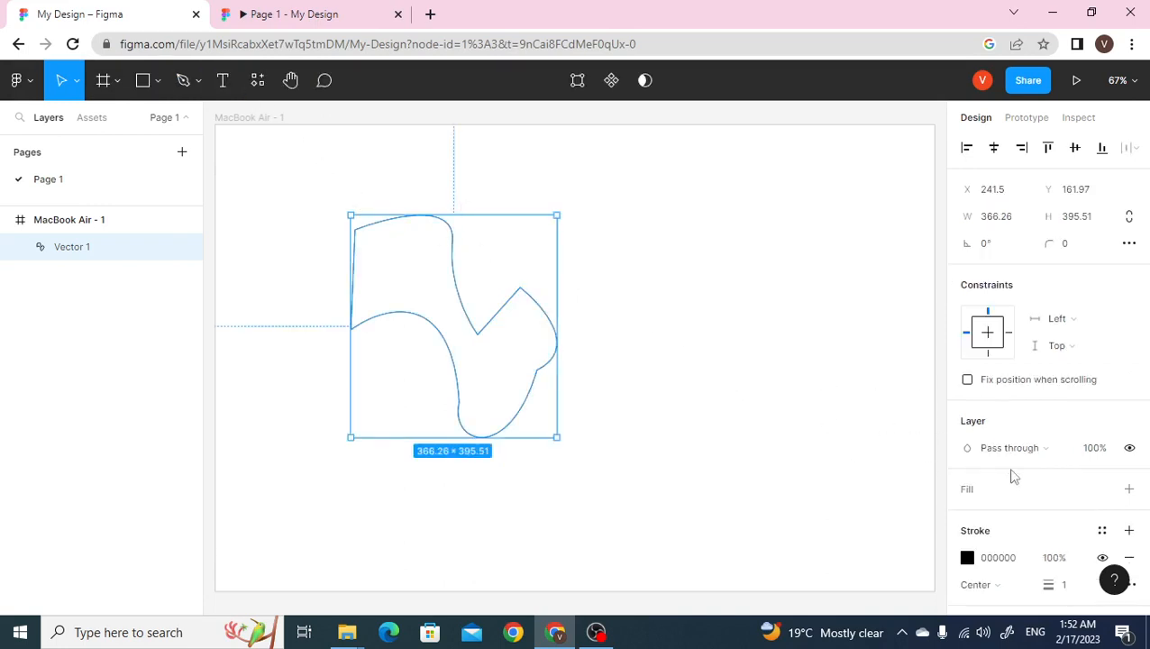
Step: Add a light grey D9D9D9 fill to the freeform vector shape and remove its black stroke
click(966, 491)
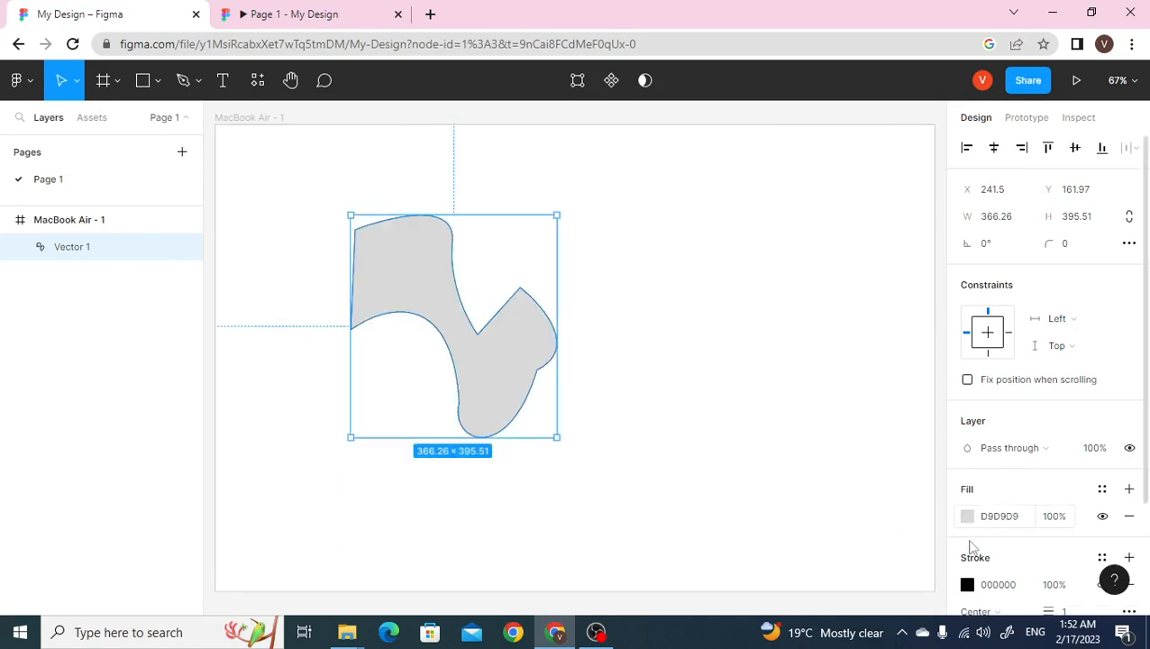
scroll(1036, 523, down, 2)
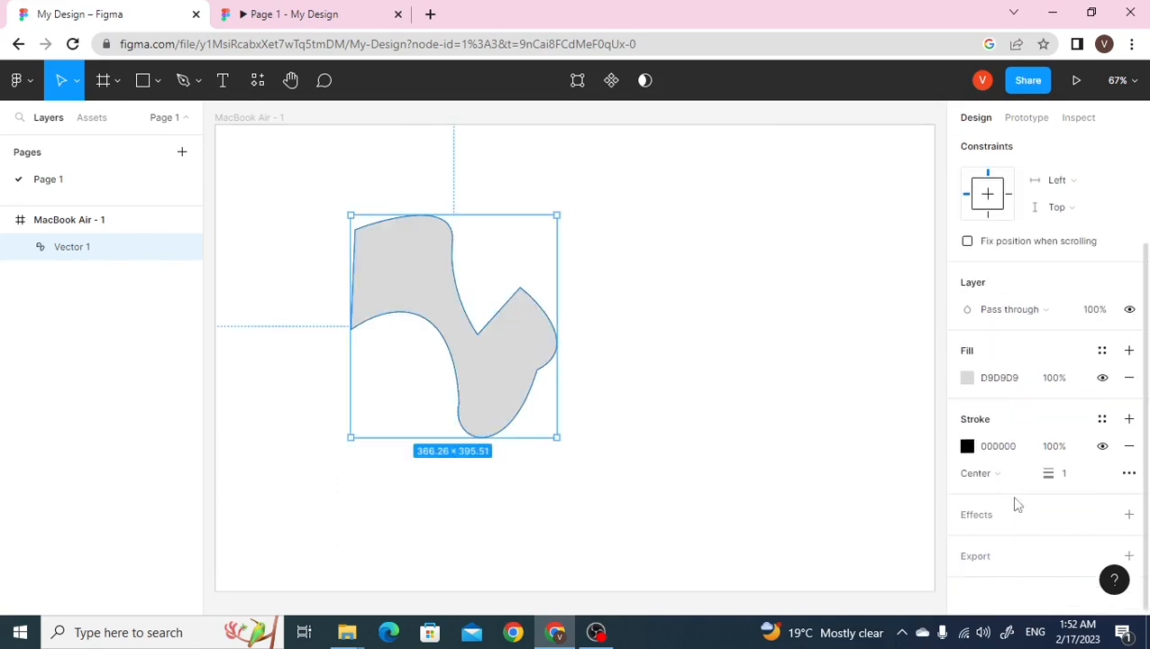
click(1129, 442)
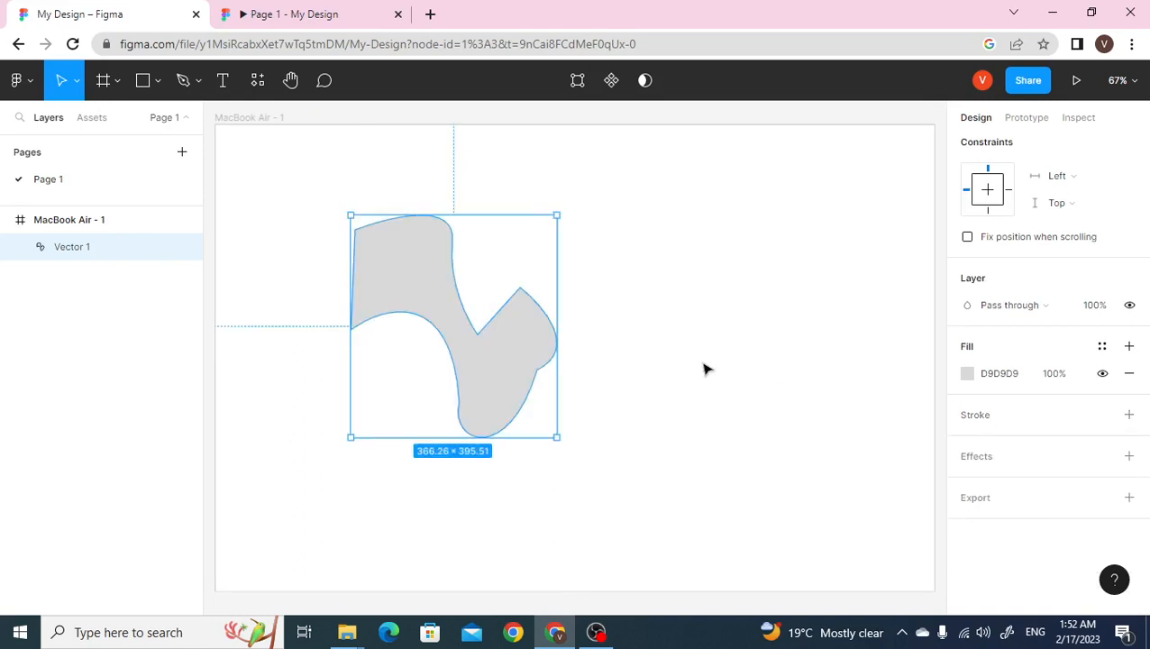
Step: Add a drop shadow effect to the freeform vector shape
click(1006, 456)
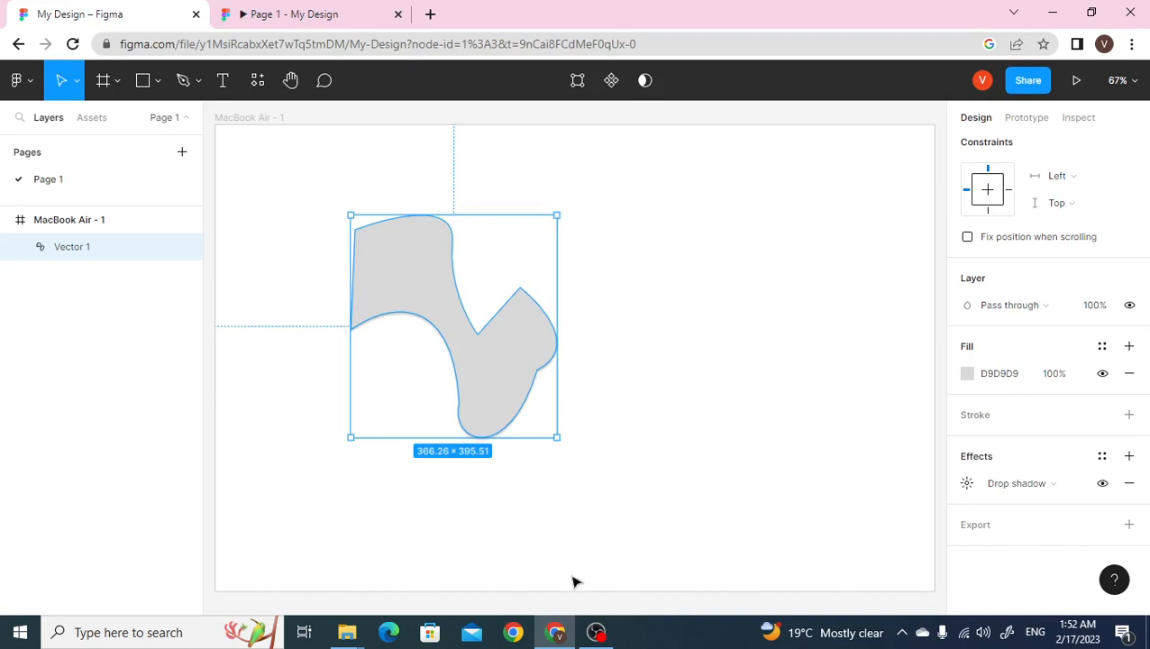
Step: Delete the grey freeform vector shape from the MacBook Air frame
click(779, 340)
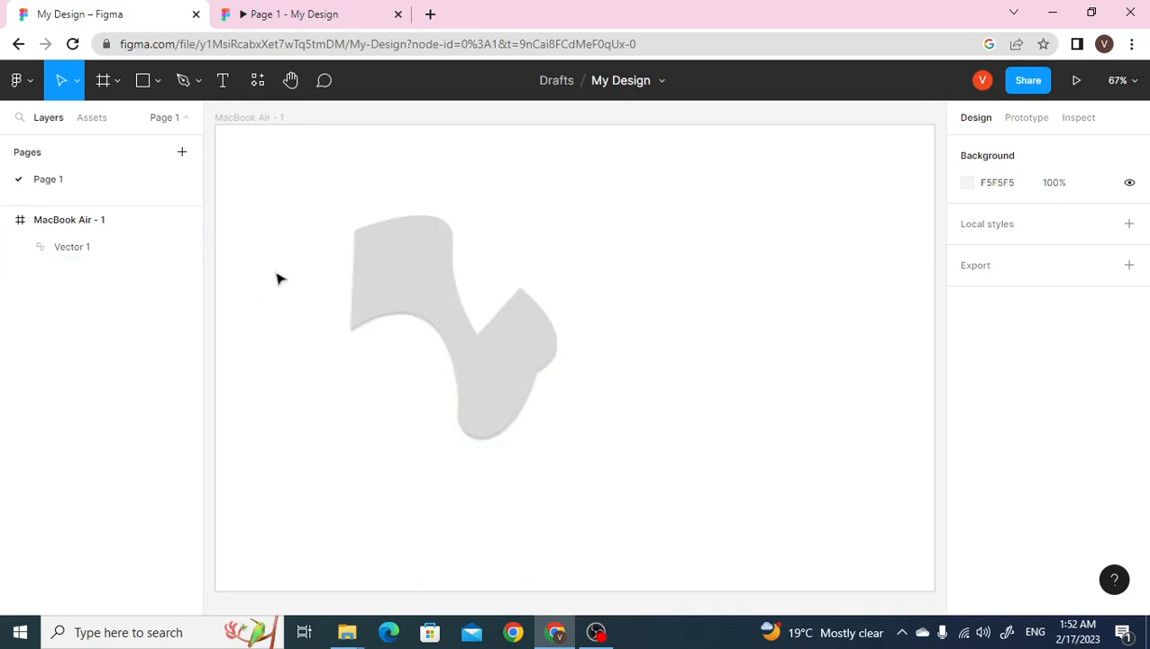
click(403, 269)
key(Delete)
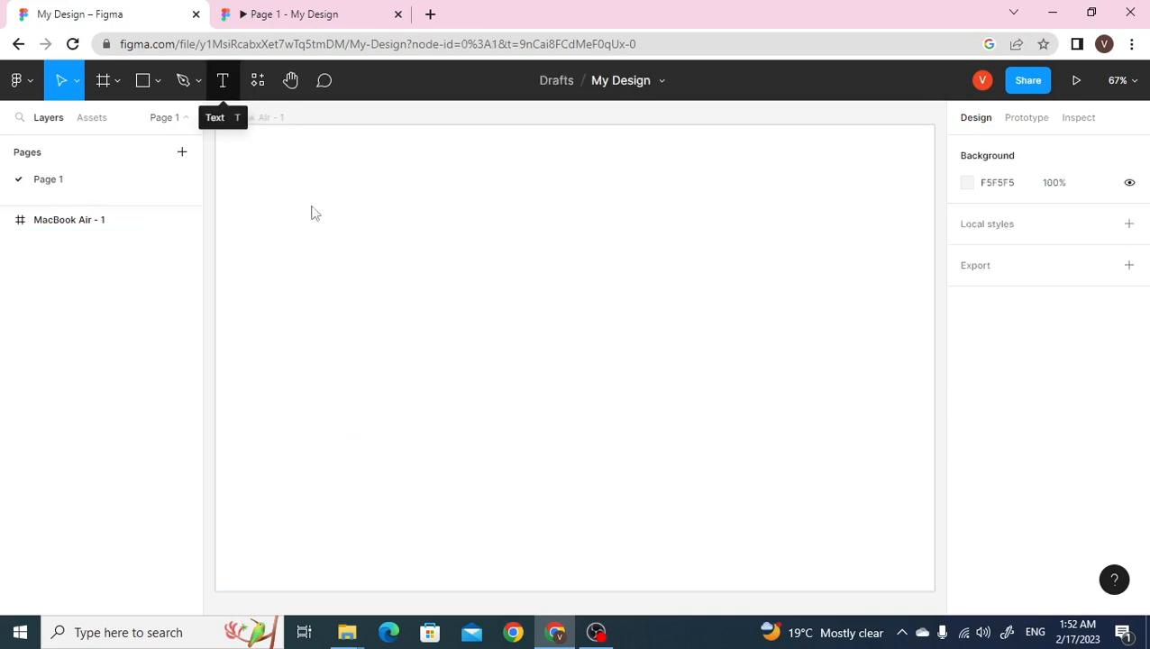
Step: Place an empty text layer in the frame's left half at X 273, Y 307 and set its font to Imprima
key(t)
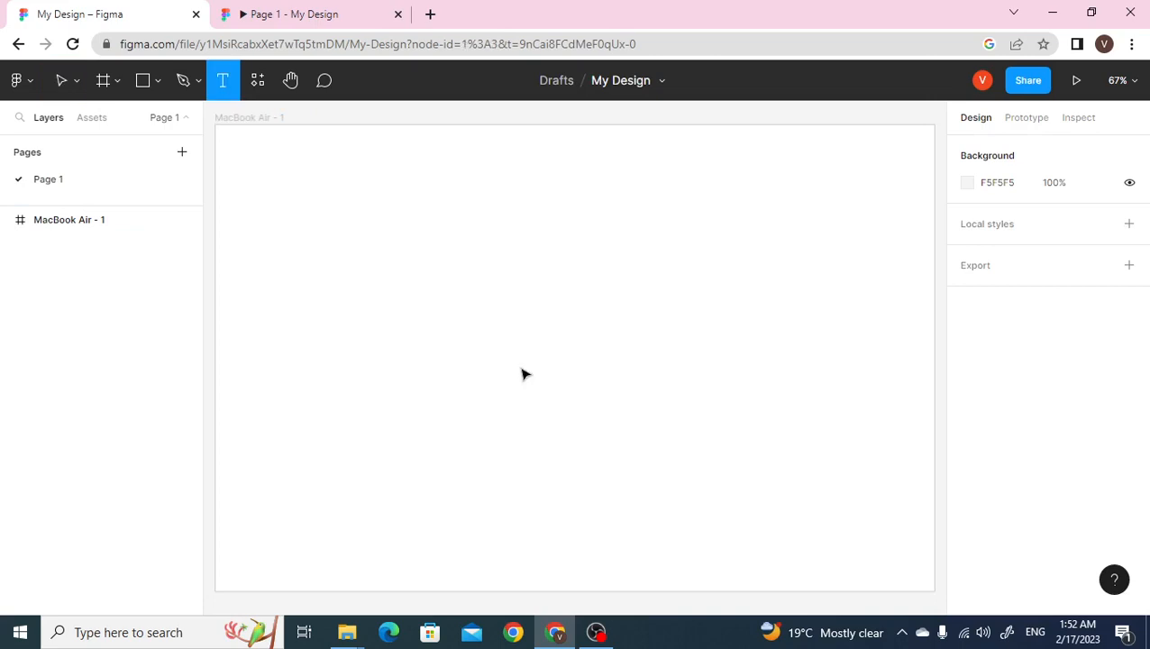
click(368, 300)
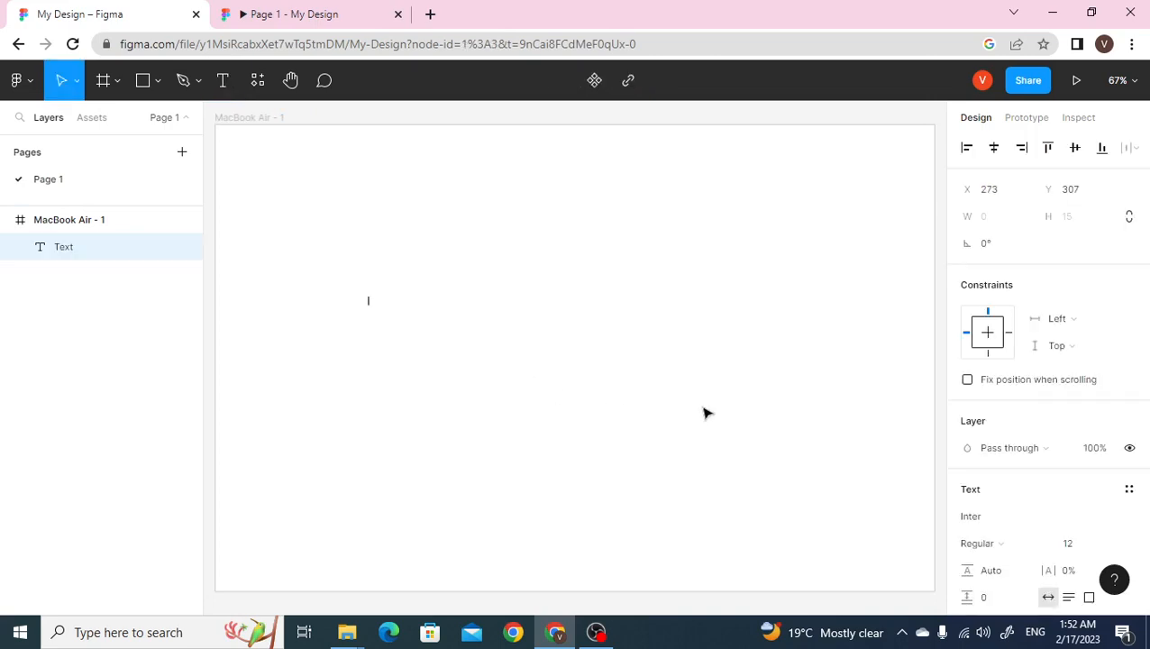
scroll(978, 420, down, 1)
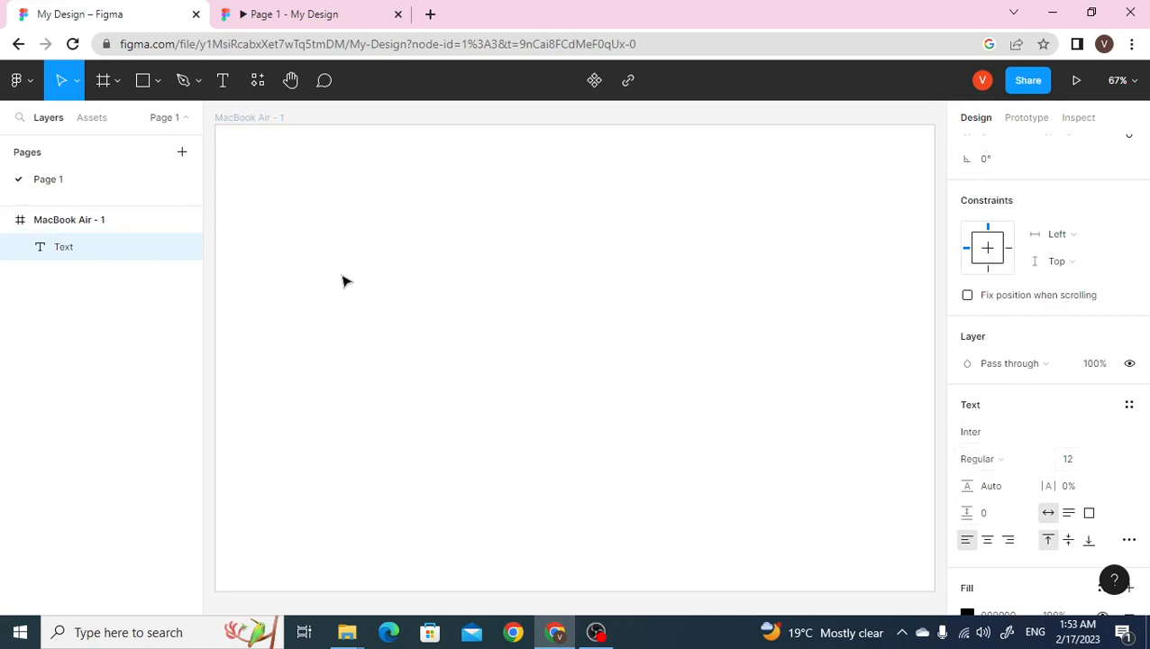
click(1018, 436)
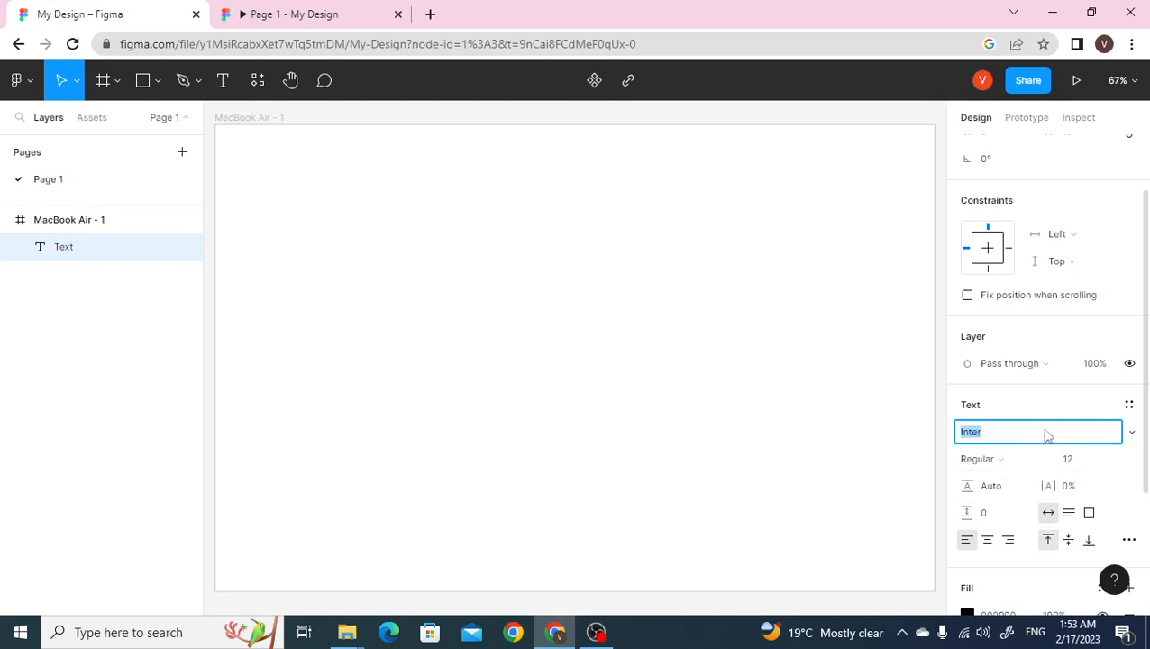
click(1133, 432)
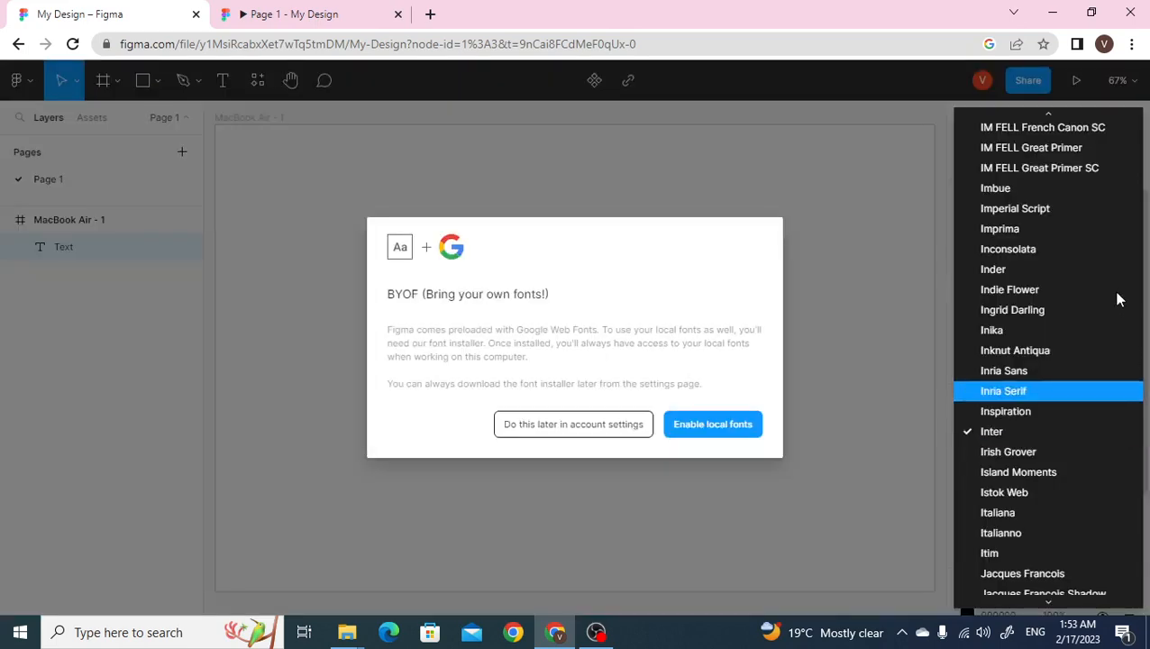
click(1102, 227)
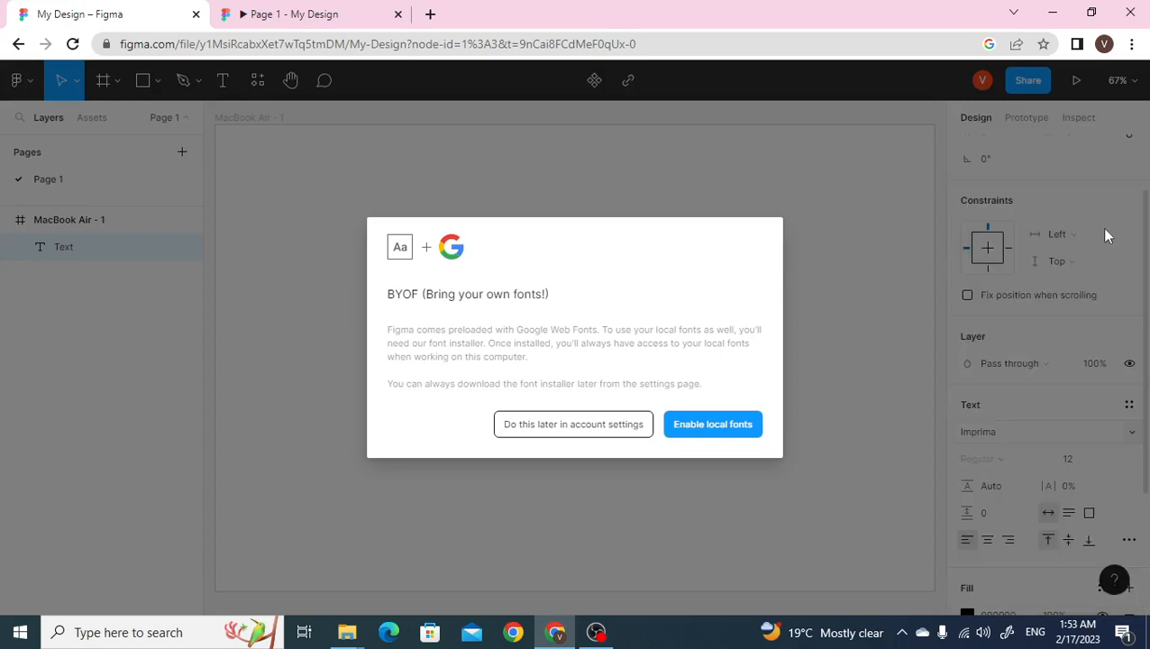
Step: Choose to enable local fonts, and reopen the My Design file from the recently viewed files
click(745, 425)
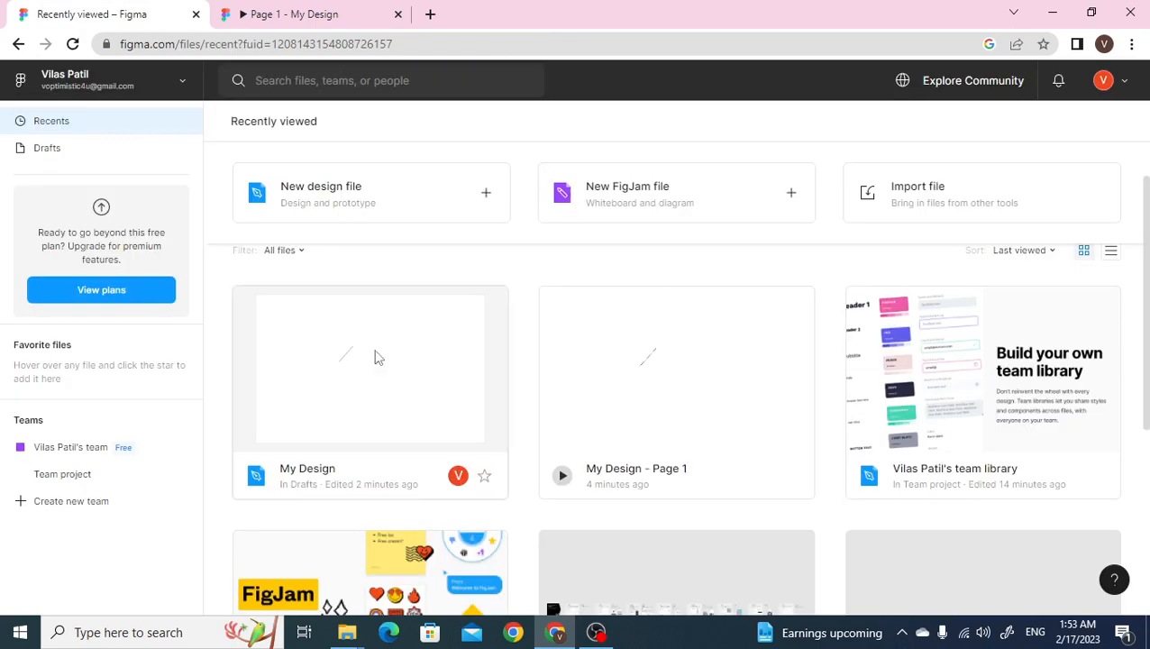
double_click(325, 392)
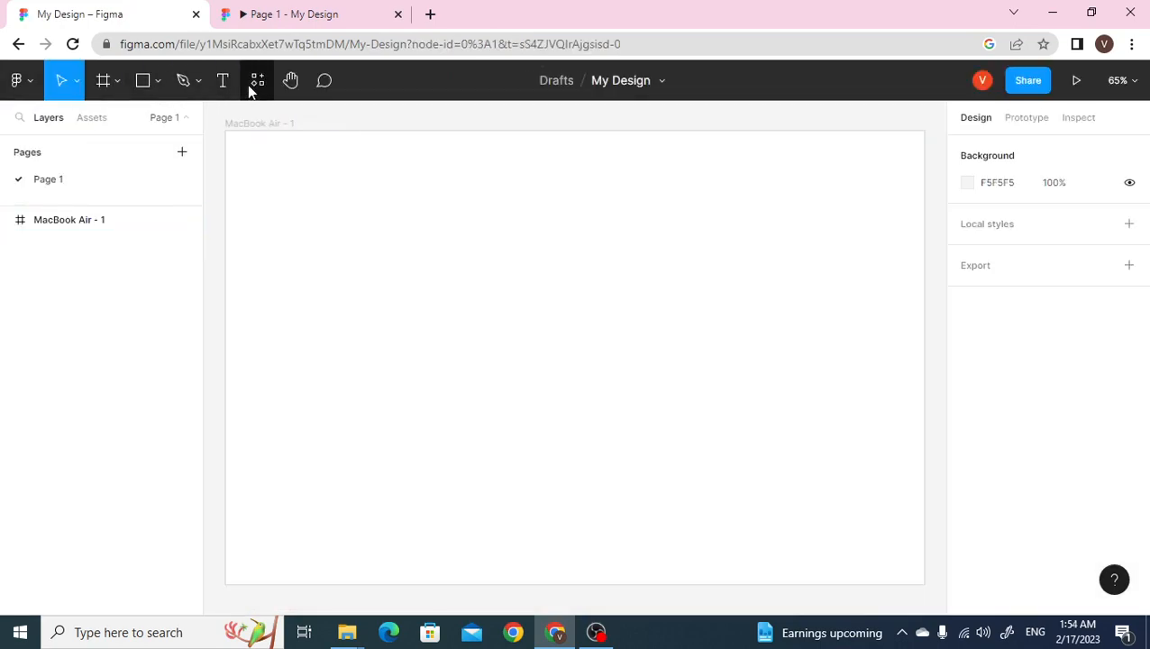
Step: Add the text "tHIS IS MY DASH BOARD" in the frame's upper-left area, at about X 184, Y 148
click(223, 82)
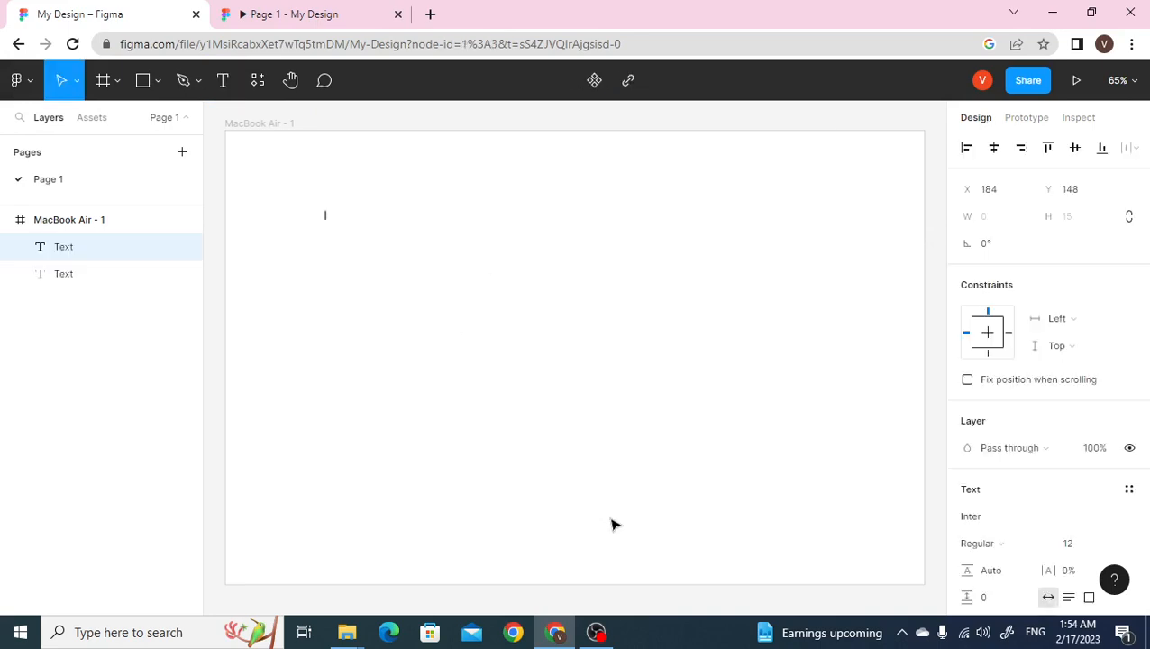
text(tHIS IS MY D)
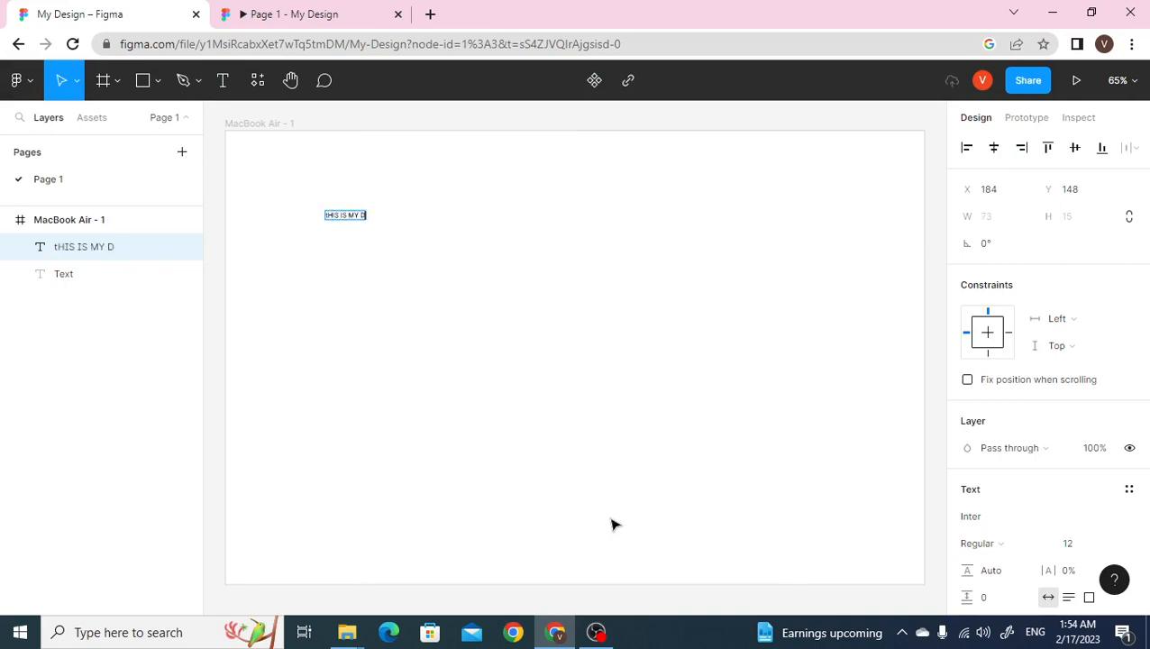
text(ASH BOARD)
Step: Set the font size of the whole dashboard text to 96
key(ctrl+a)
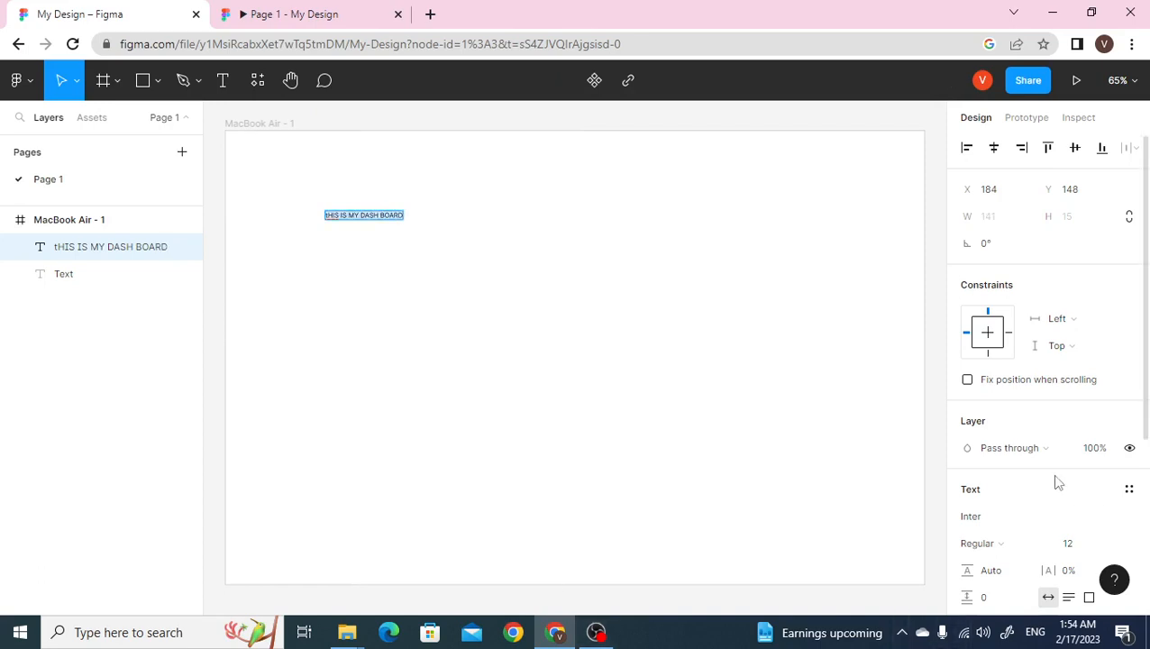
scroll(1055, 478, down, 2)
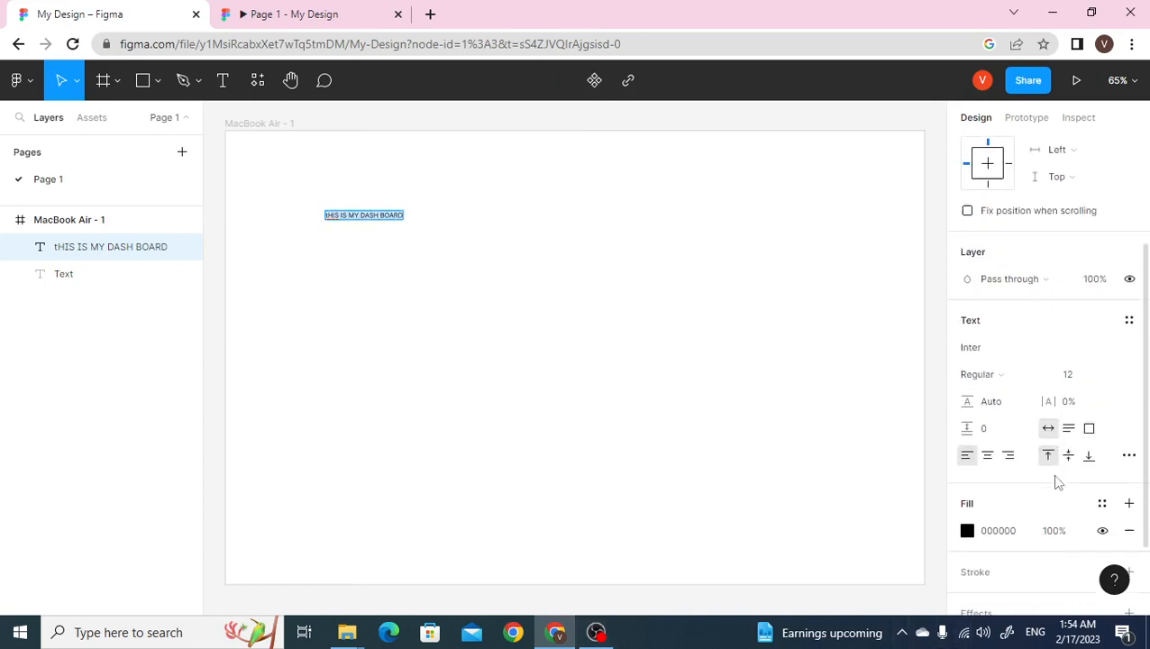
click(1112, 379)
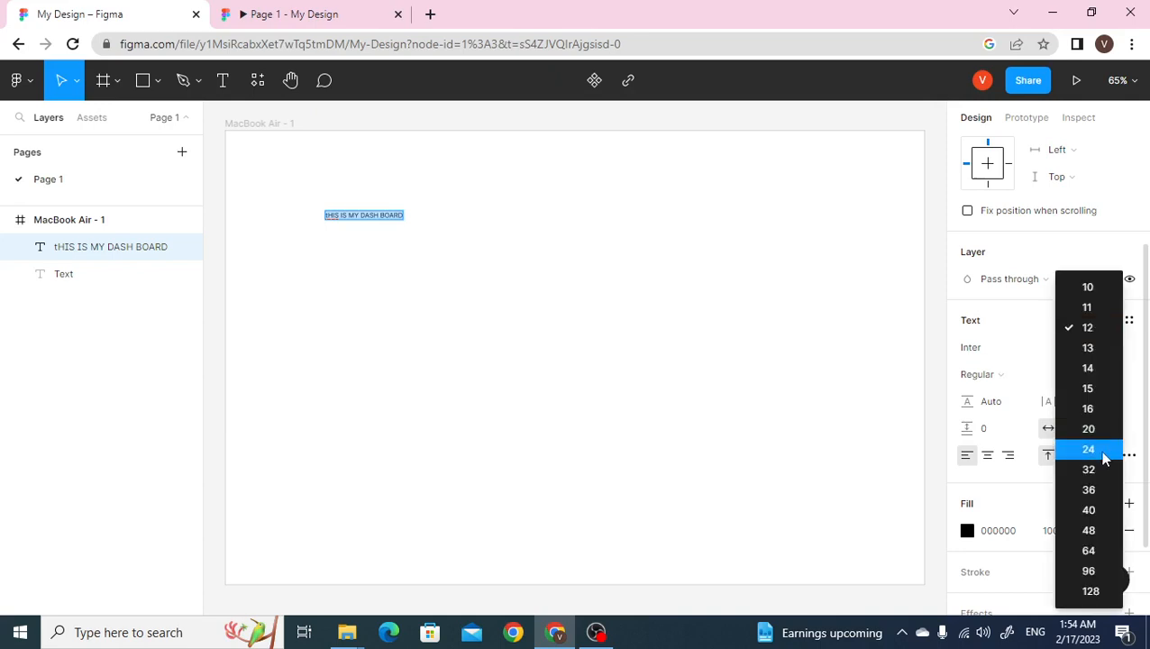
click(1101, 578)
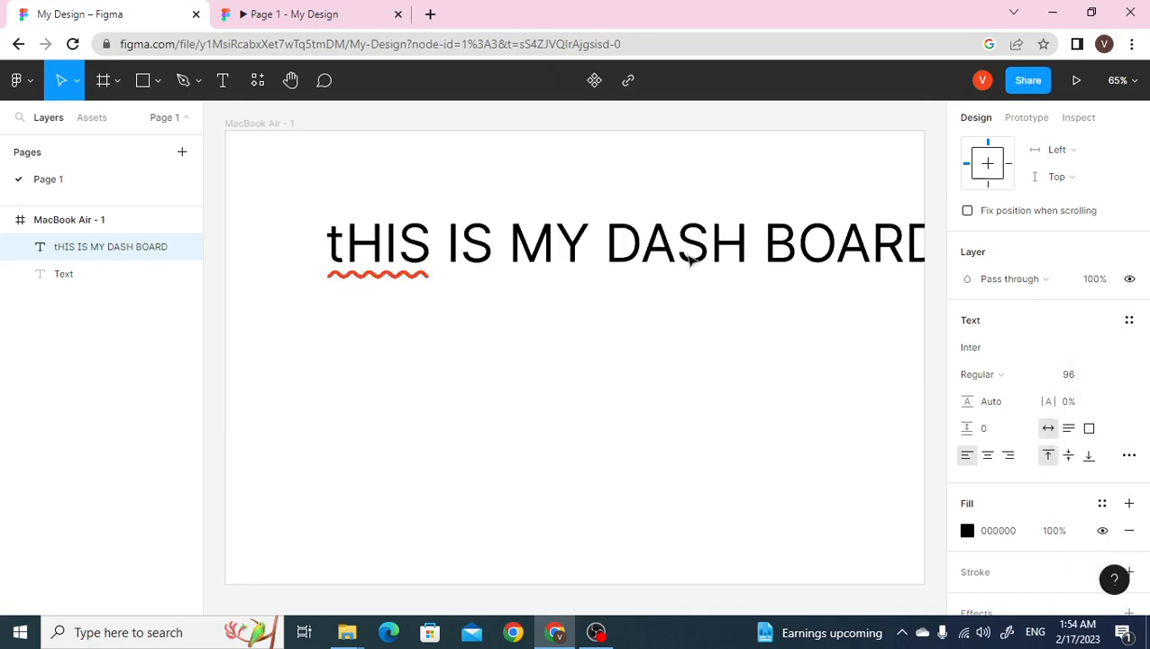
Step: Finish editing the dashboard text and move it left so that it fits inside the frame
click(657, 251)
key(Escape)
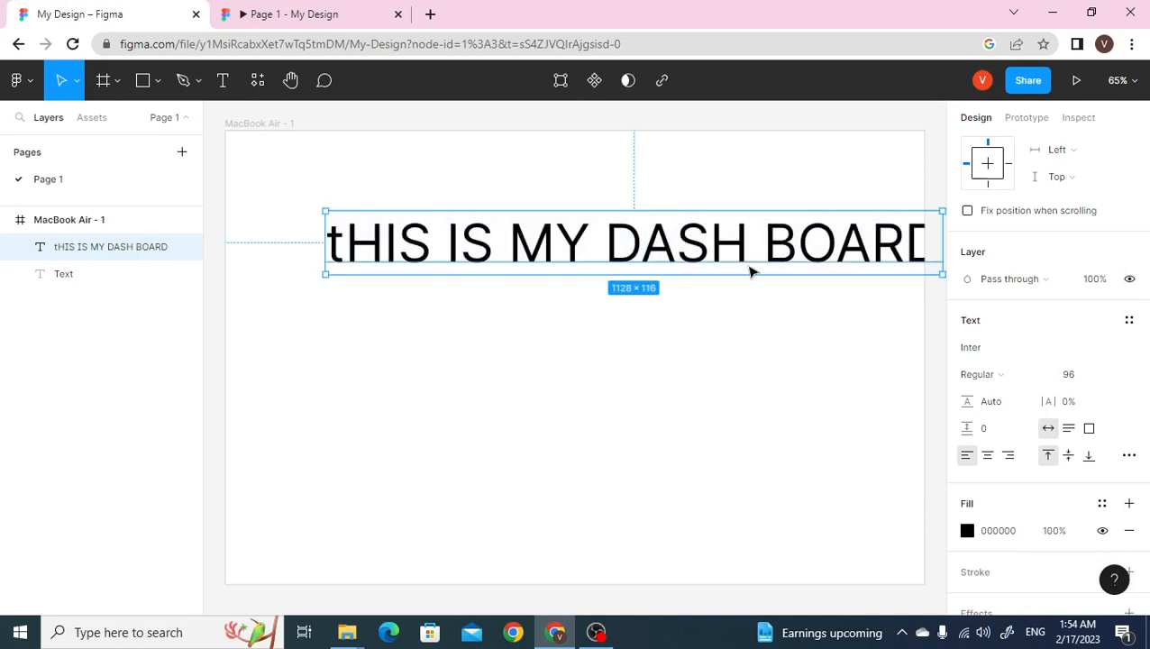
drag(675, 260, 580, 282)
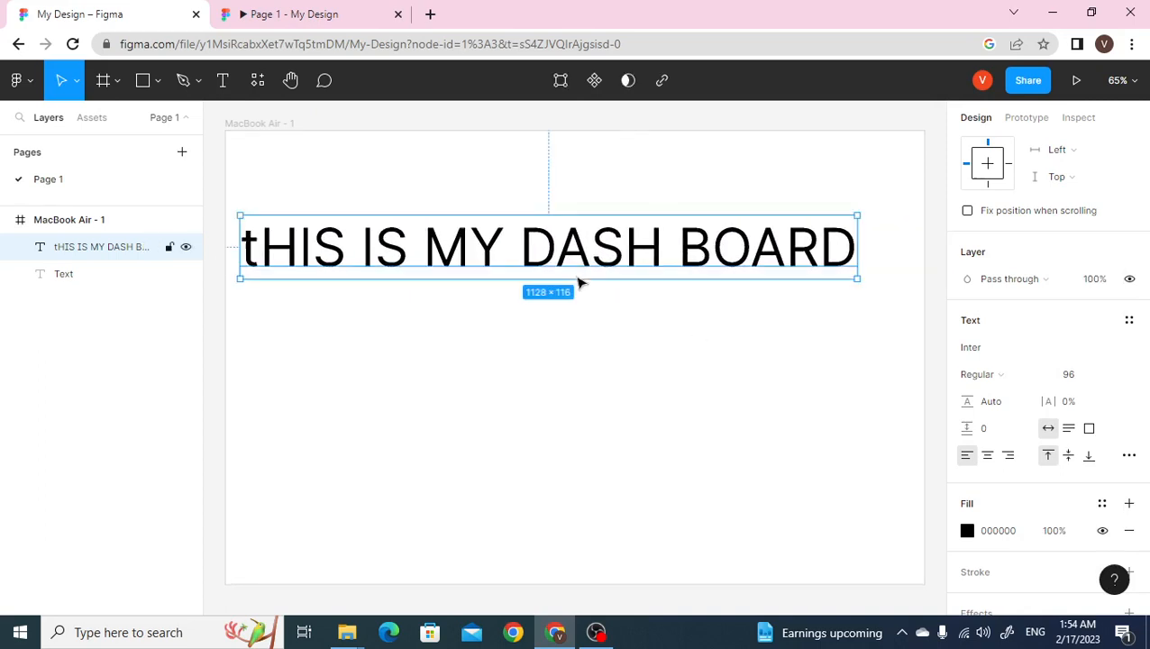
Step: Replace the text's lowercase first letter with a capital T so it reads "THIS IS MY DASH BOARD", and finish editing
double_click(268, 255)
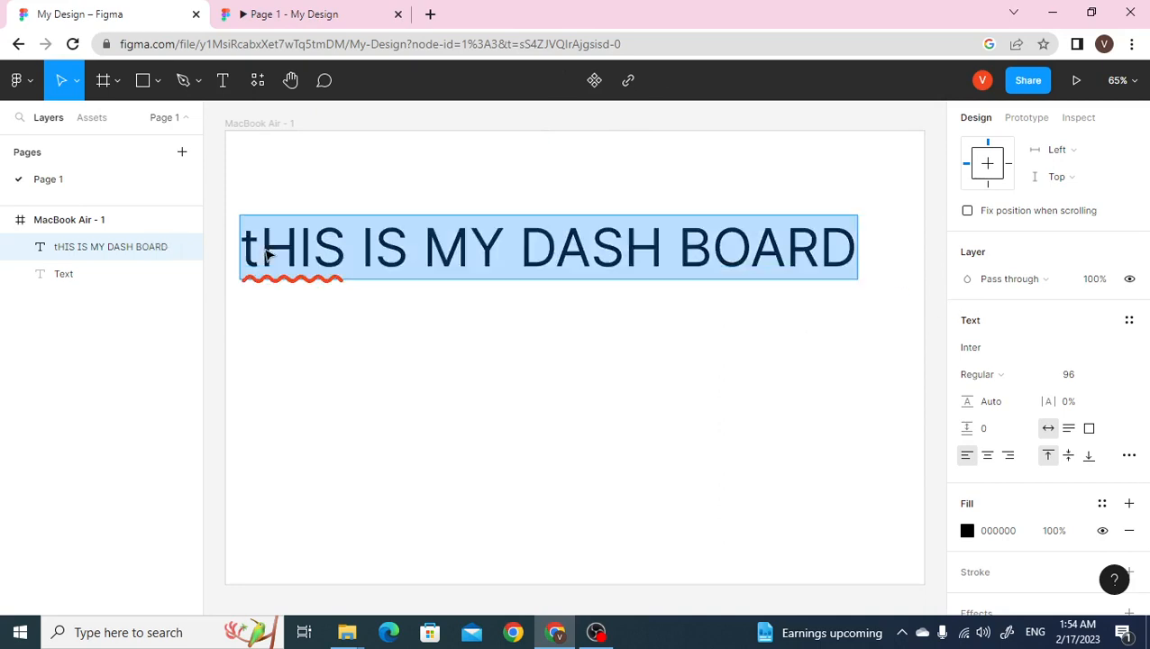
click(263, 252)
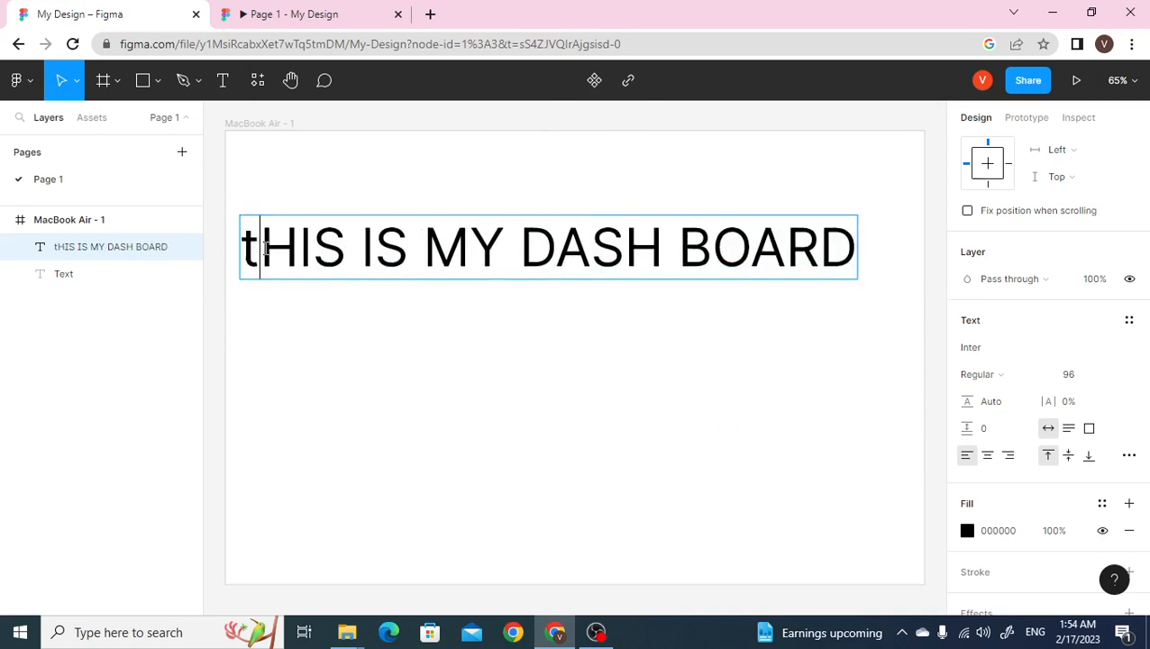
key(BackSpace)
text(T)
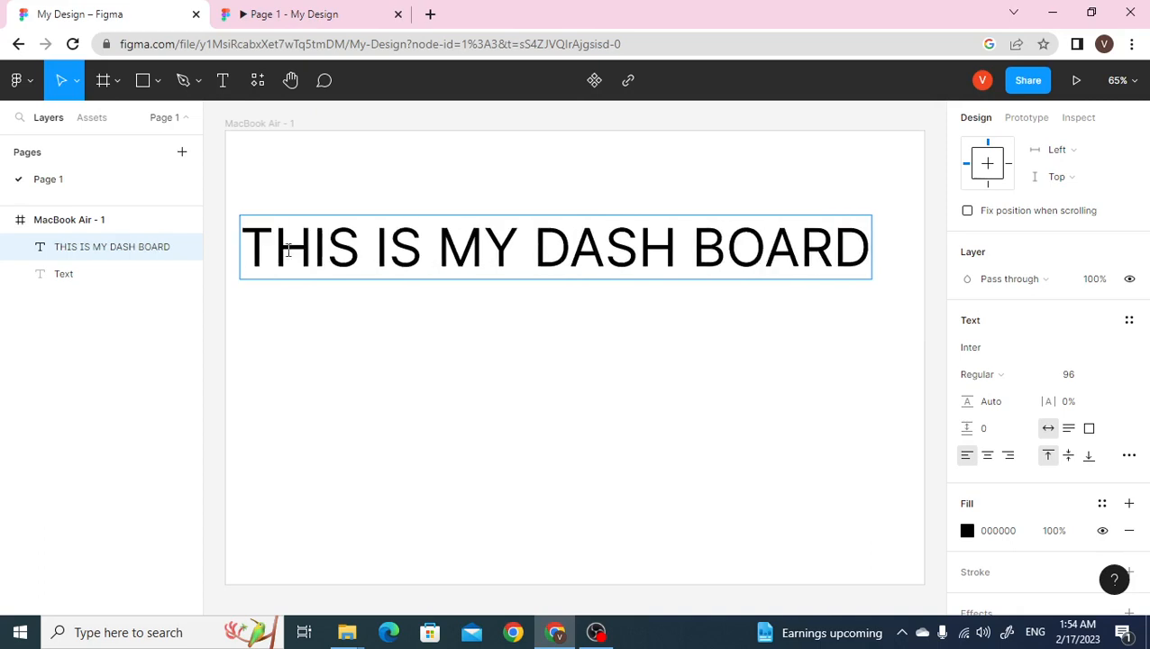
key(Escape)
Step: Check the heading text in the MacBook prototype preview, comparing it with the design file
click(255, 14)
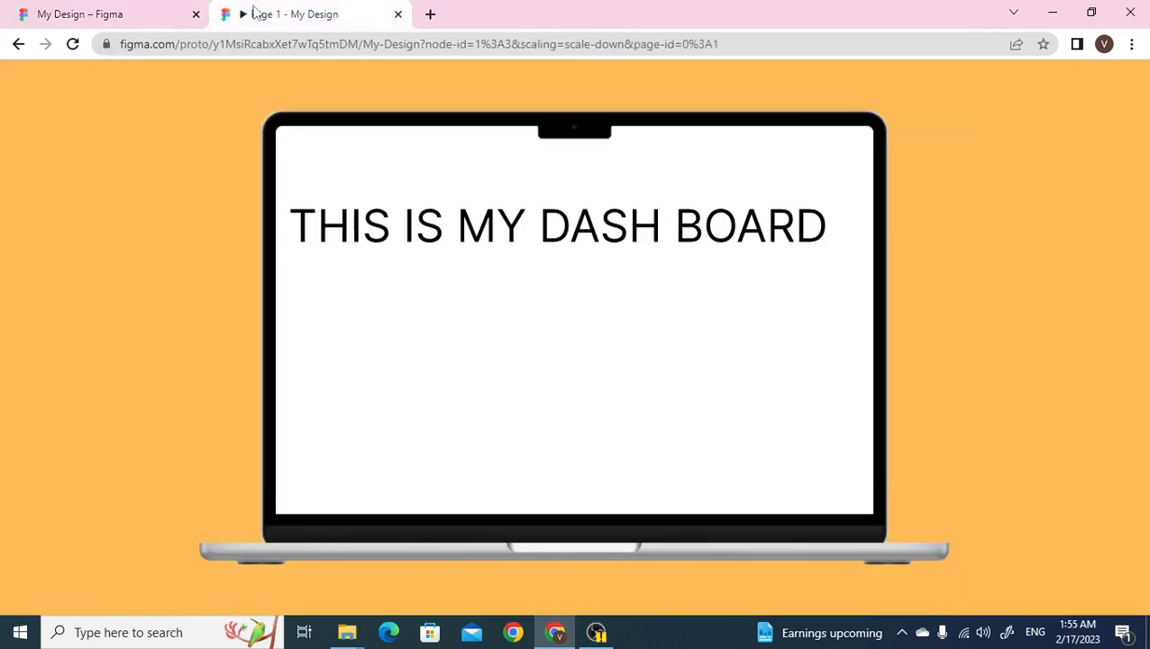
click(142, 14)
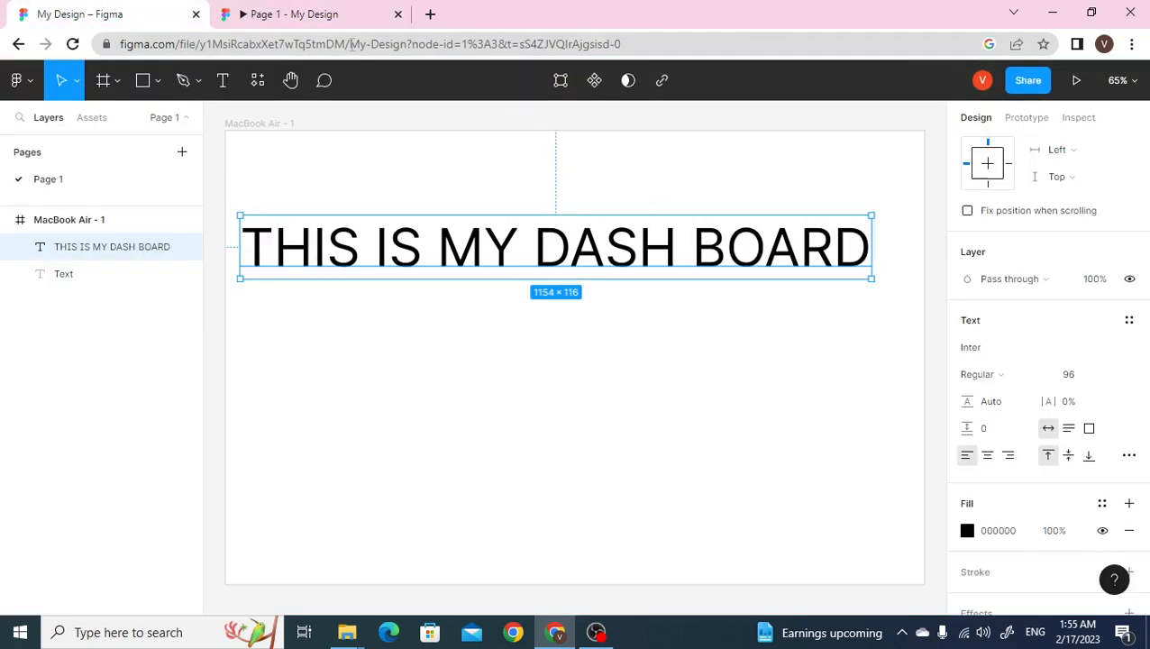
click(324, 20)
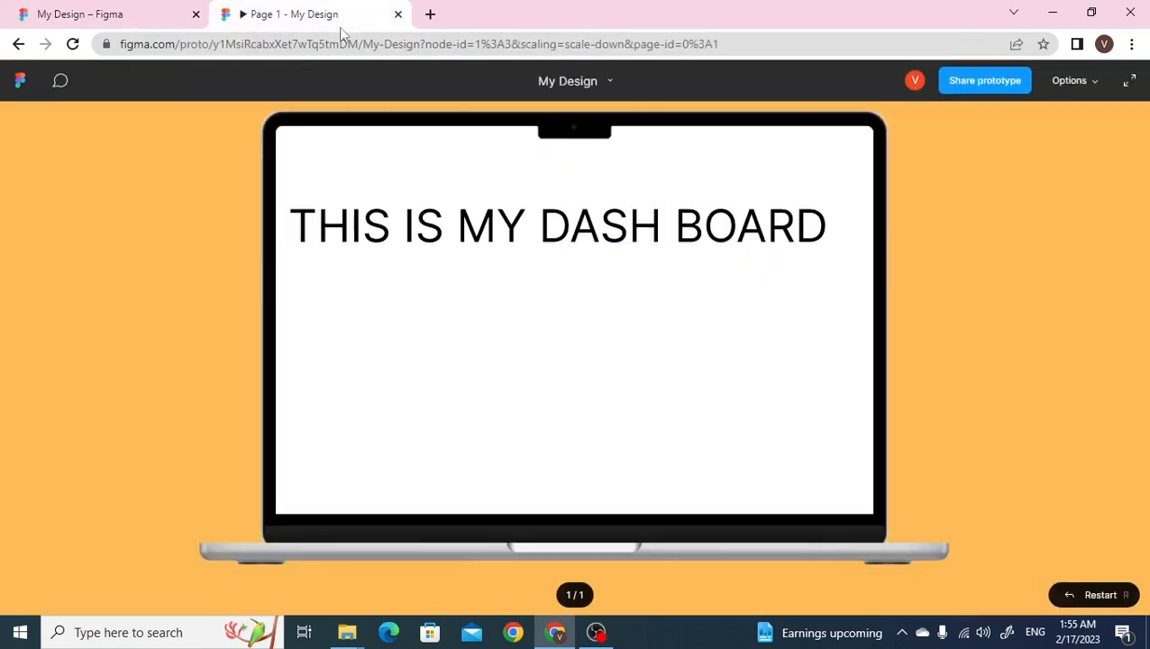
Step: Copy the prototype's share link from its sharing options and close them
click(998, 81)
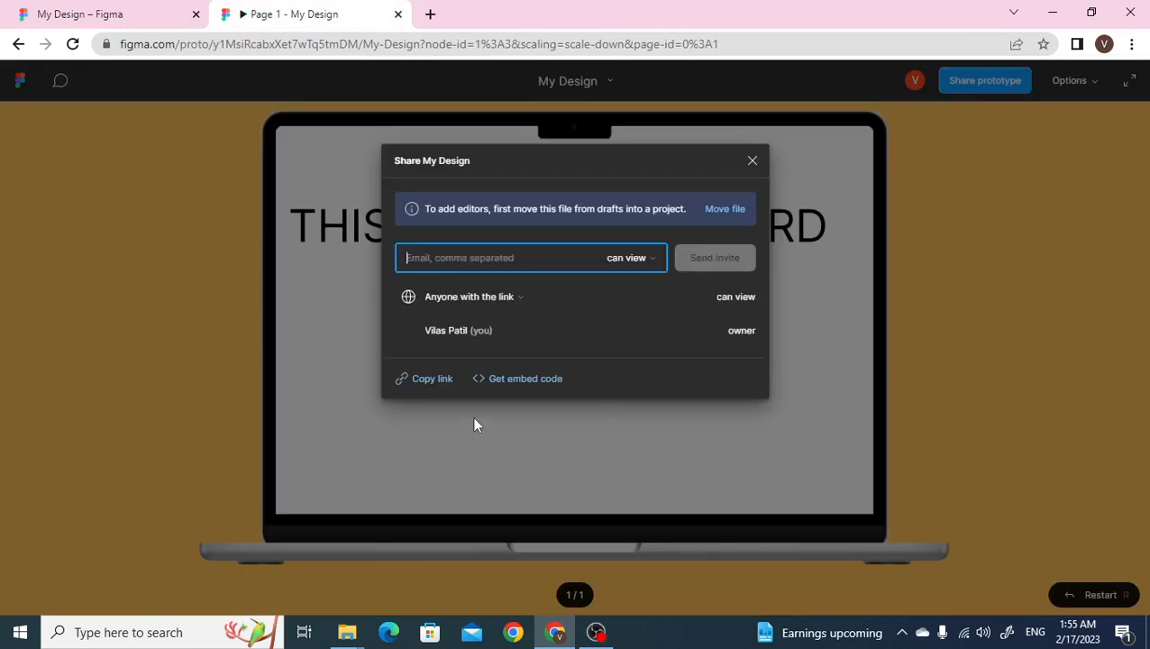
click(444, 384)
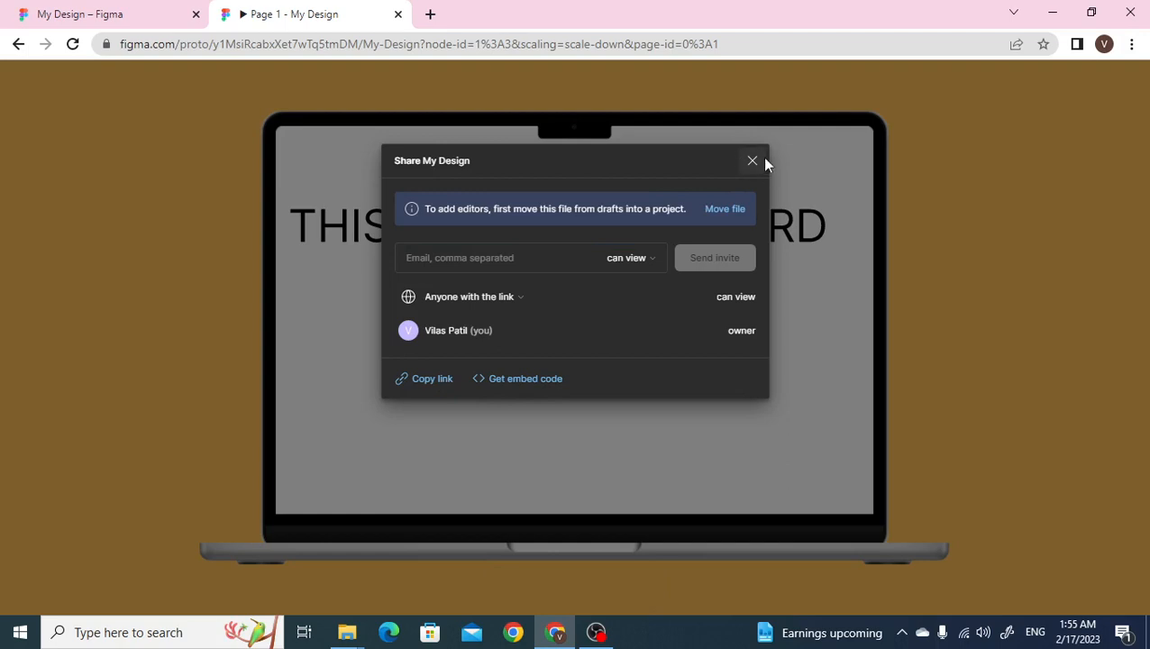
key(Escape)
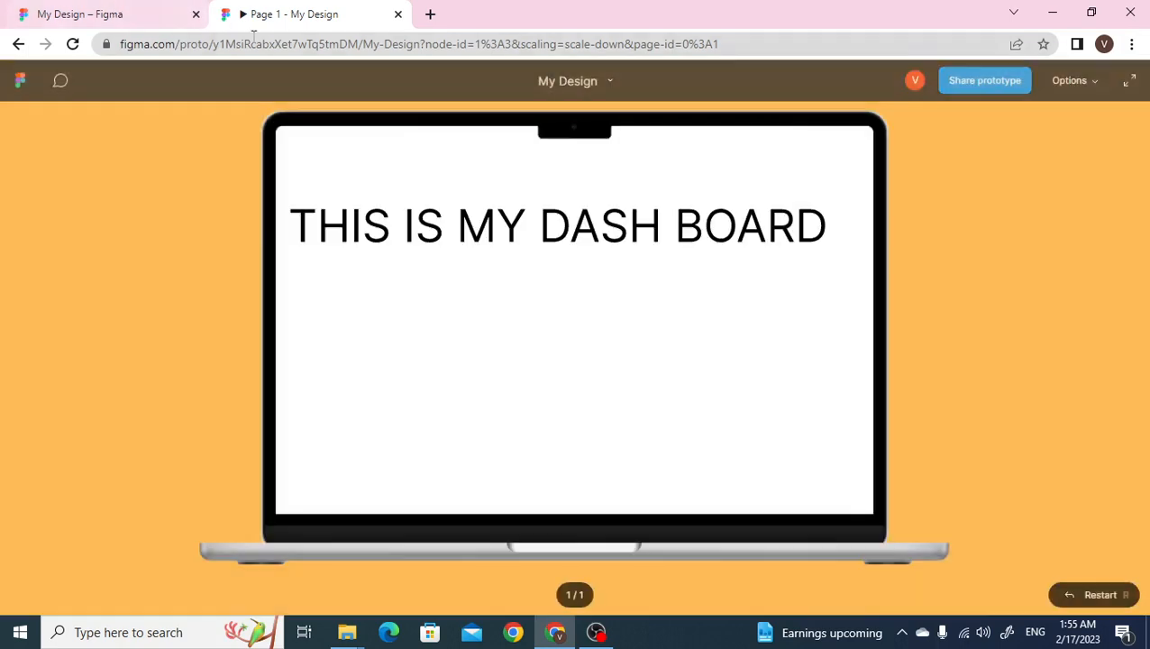
Step: Return to the My Design file and pan around the canvas with the Hand tool to view the frame from different positions
click(93, 16)
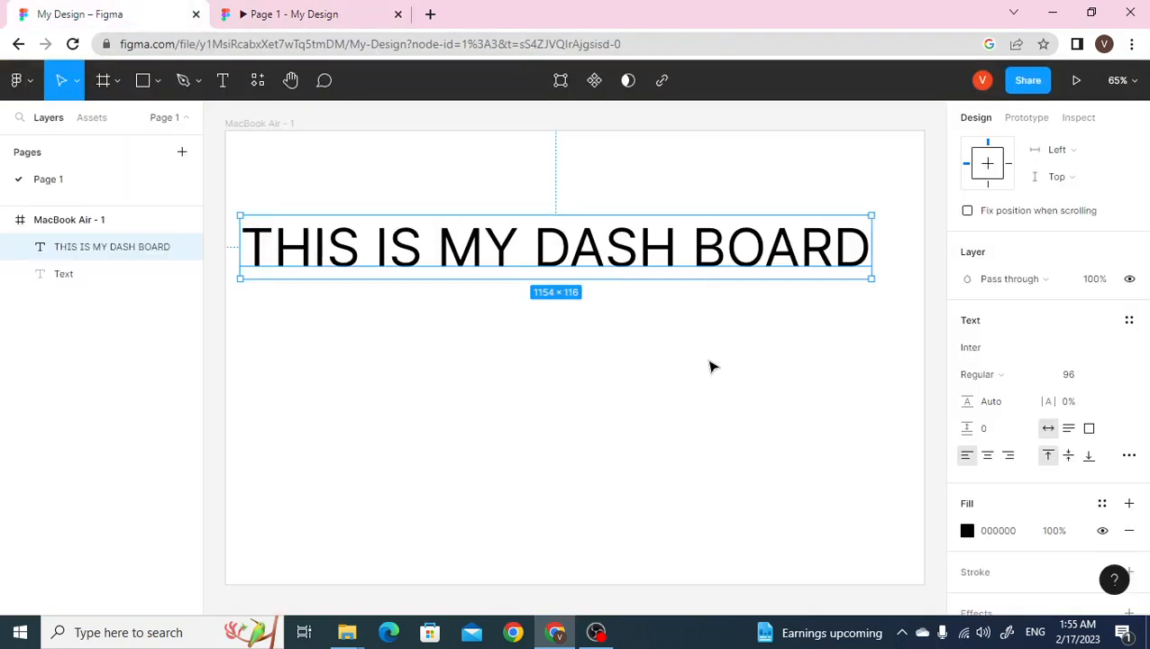
click(291, 83)
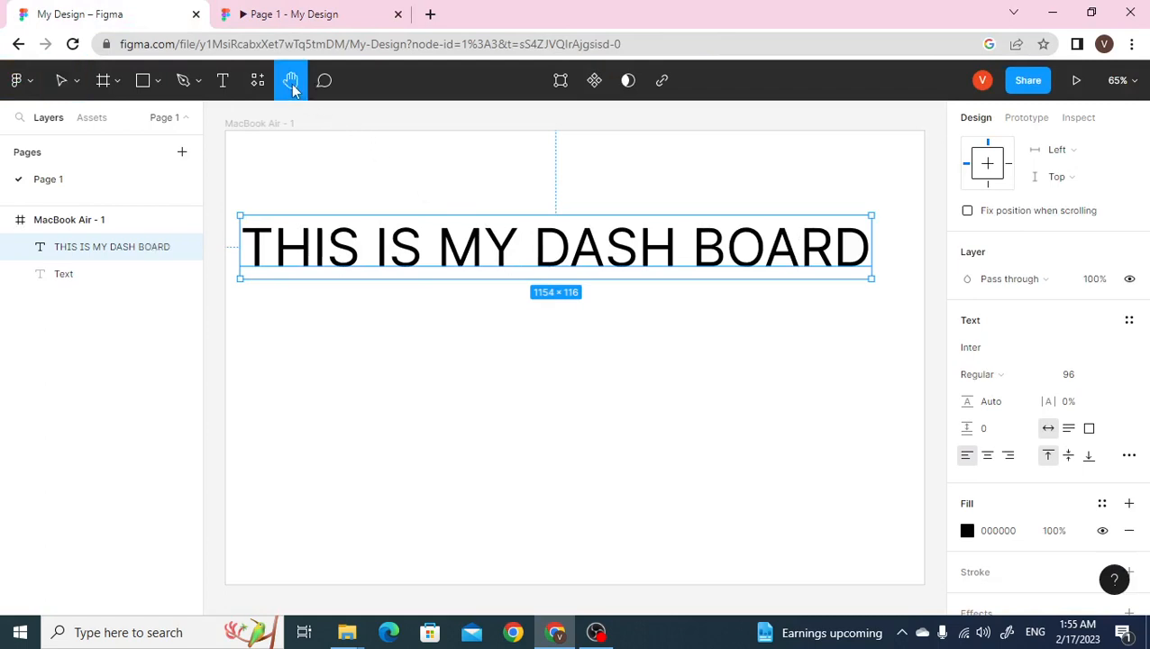
drag(575, 375, 611, 424)
drag(615, 378, 647, 405)
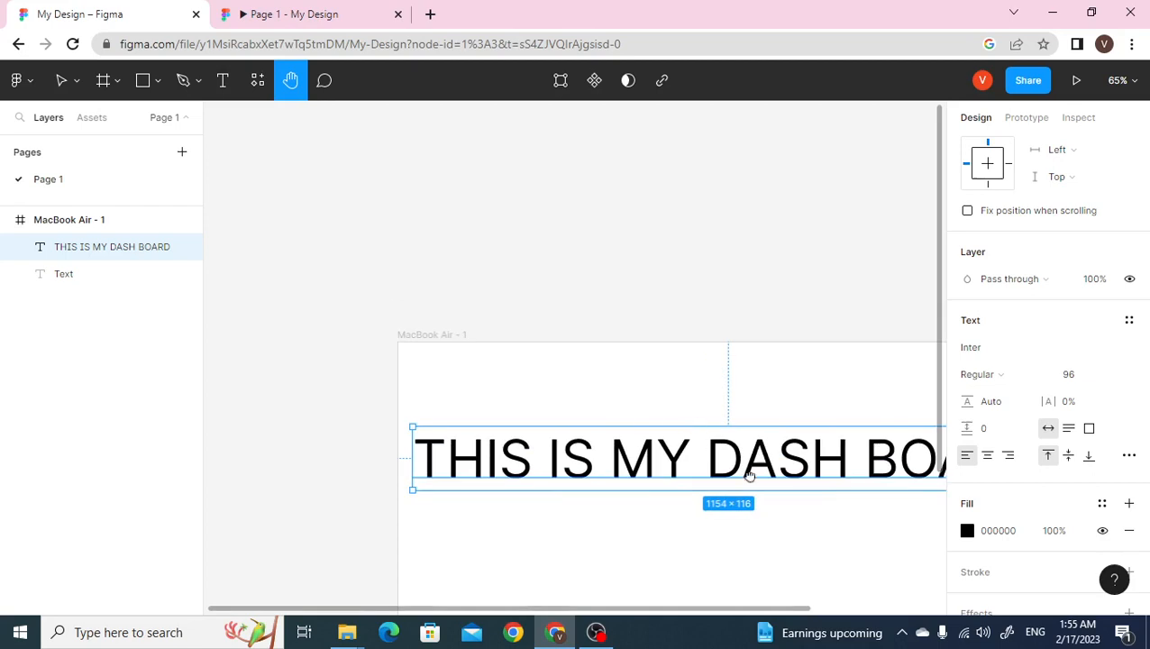
drag(746, 475, 303, 244)
drag(317, 309, 597, 312)
drag(475, 350, 509, 445)
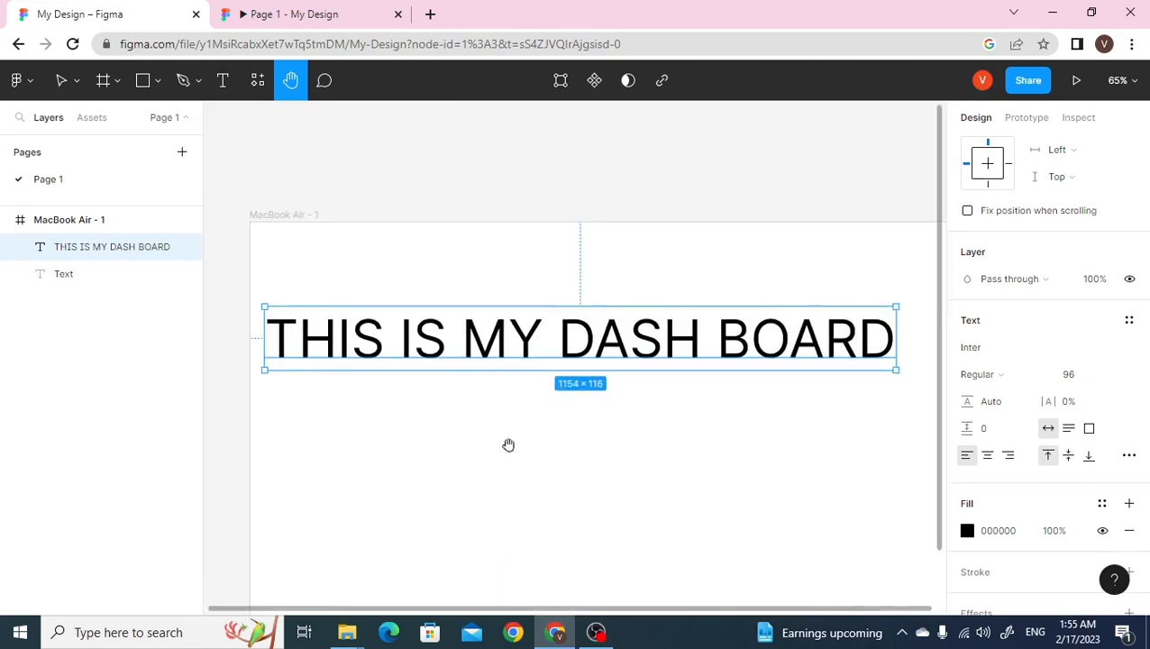
drag(403, 367, 485, 341)
drag(604, 472, 468, 441)
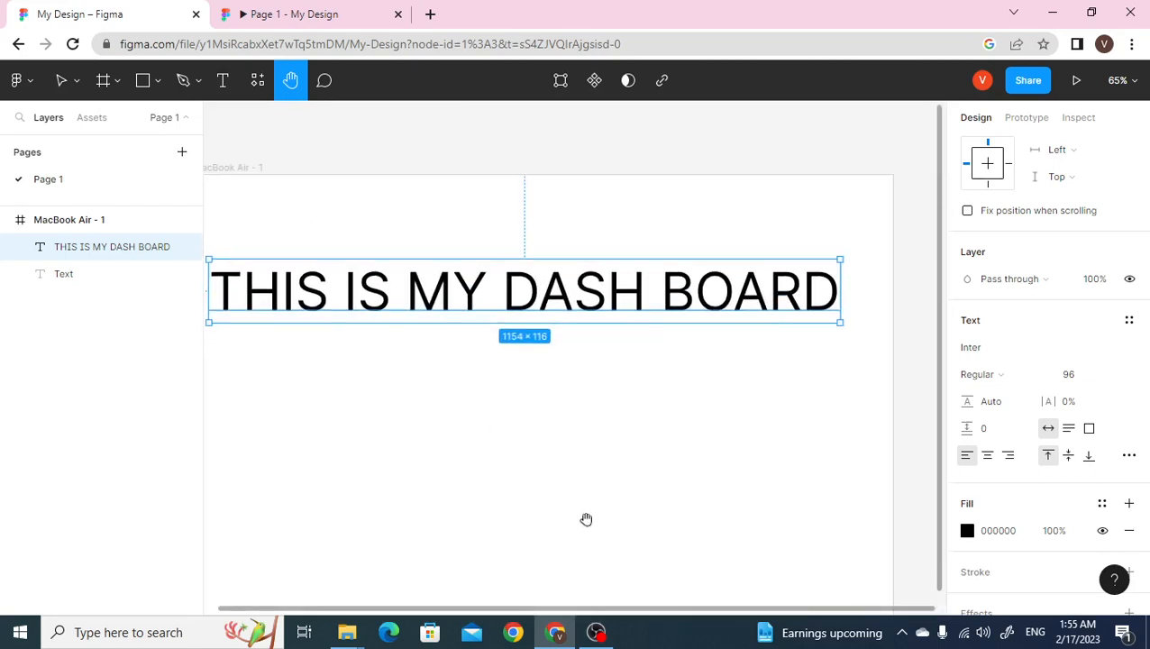
Step: Switch back to the Move tool and zoom the canvas out to 60% with the frame's full width in view
click(60, 80)
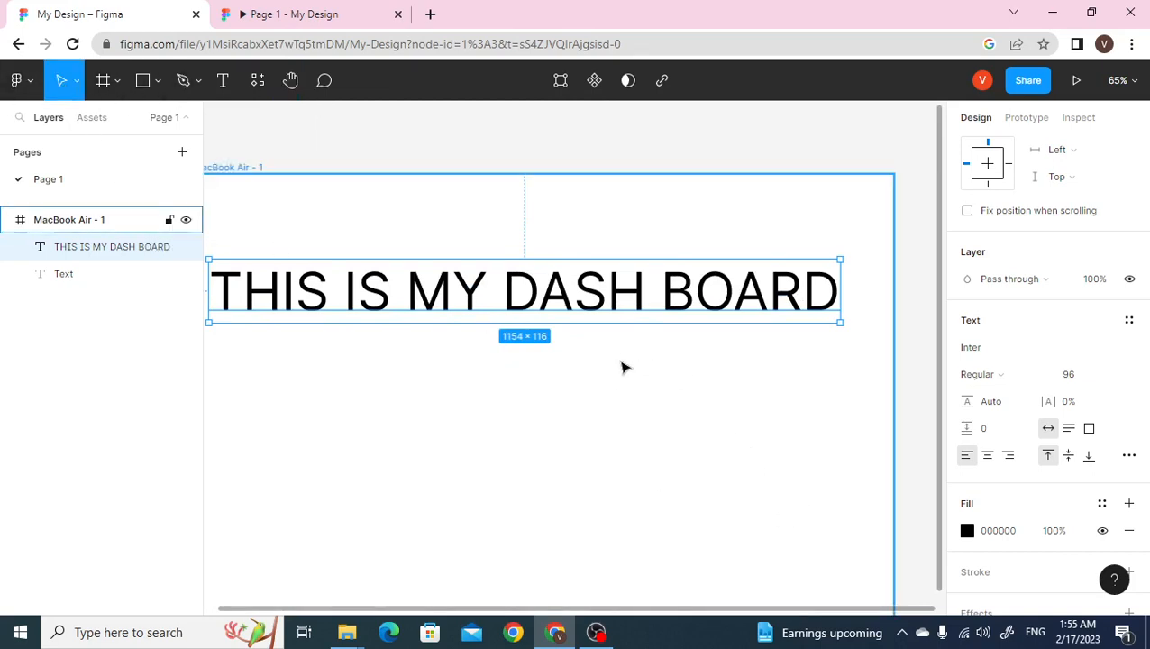
scroll(624, 367, down, 2)
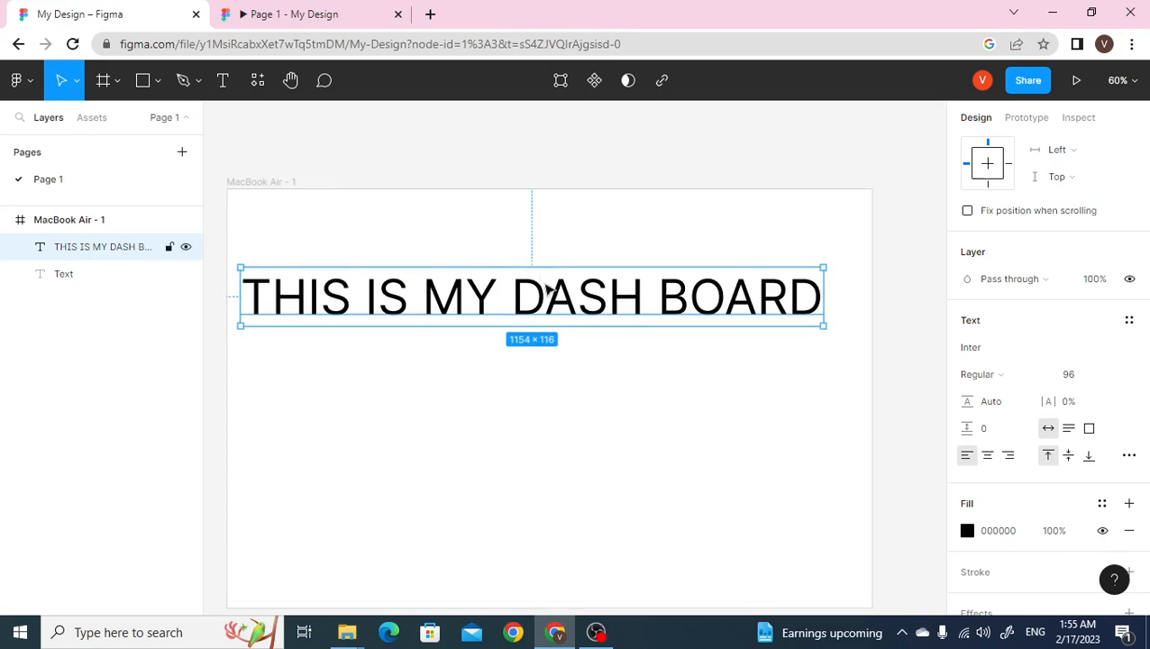
scroll(565, 298, right, 3)
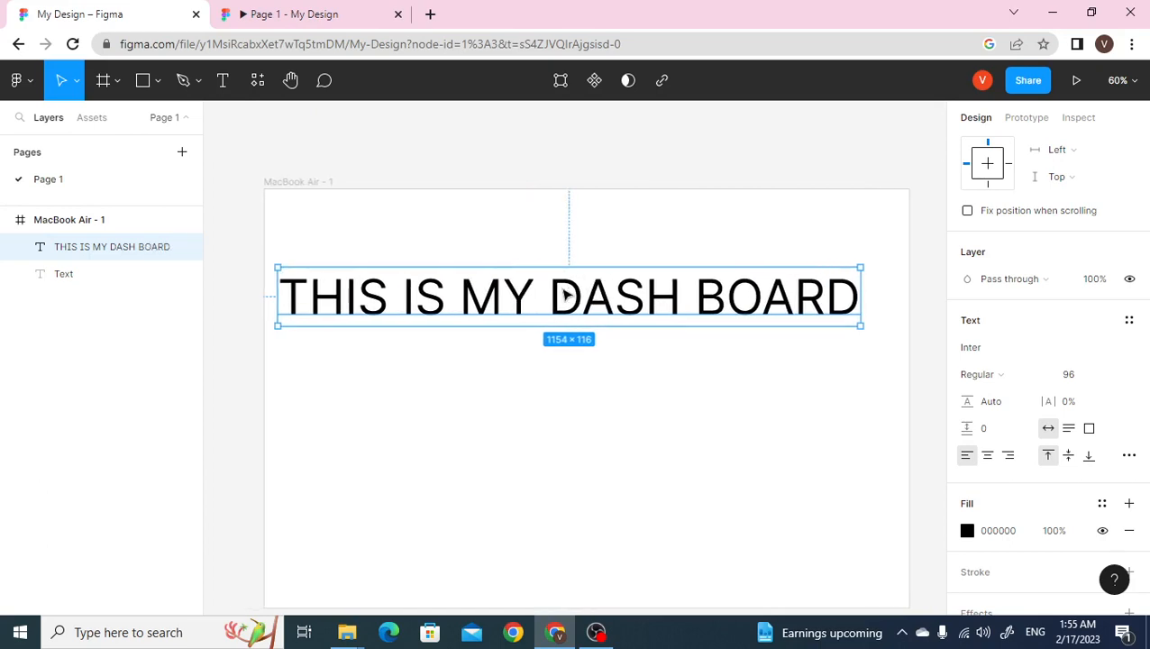
Step: Scroll the canvas horizontally and vertically around the MacBook Air frame, and look through the heading text's design properties
scroll(565, 301, left, 5)
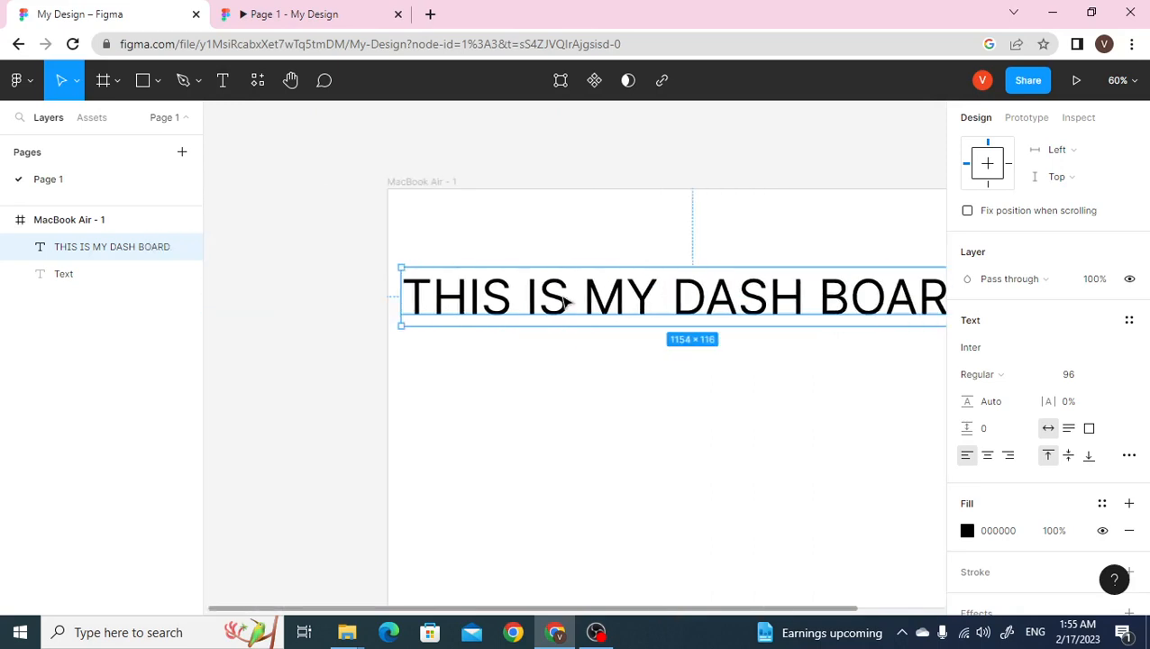
scroll(565, 300, right, 5)
scroll(566, 301, left, 5)
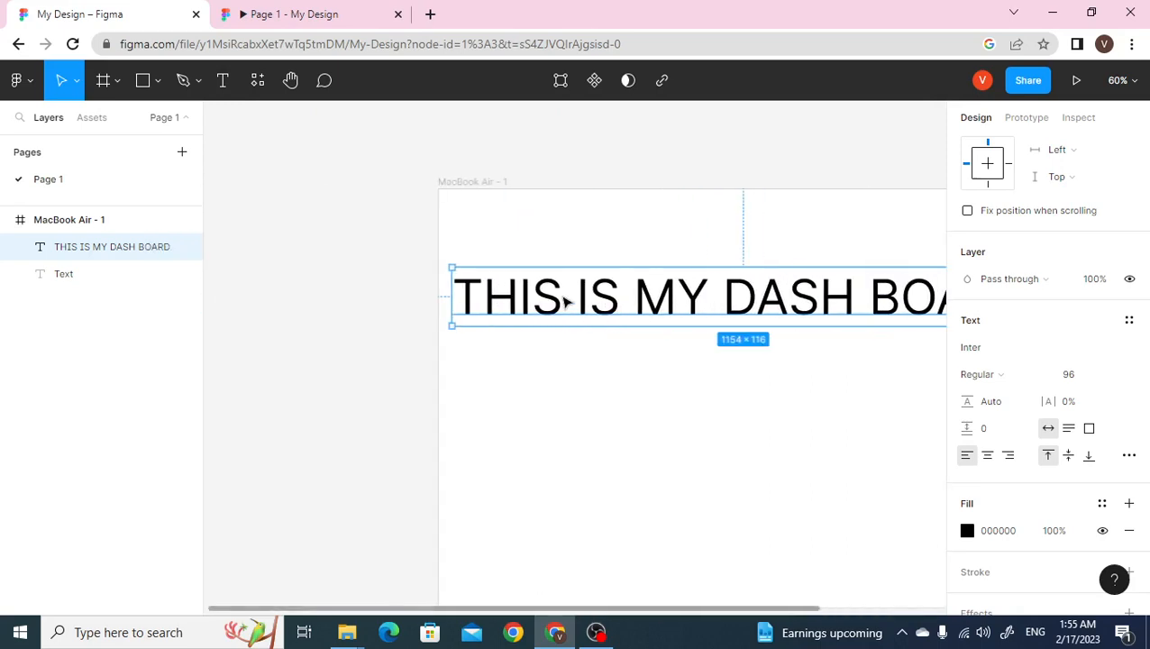
scroll(566, 303, right, 2)
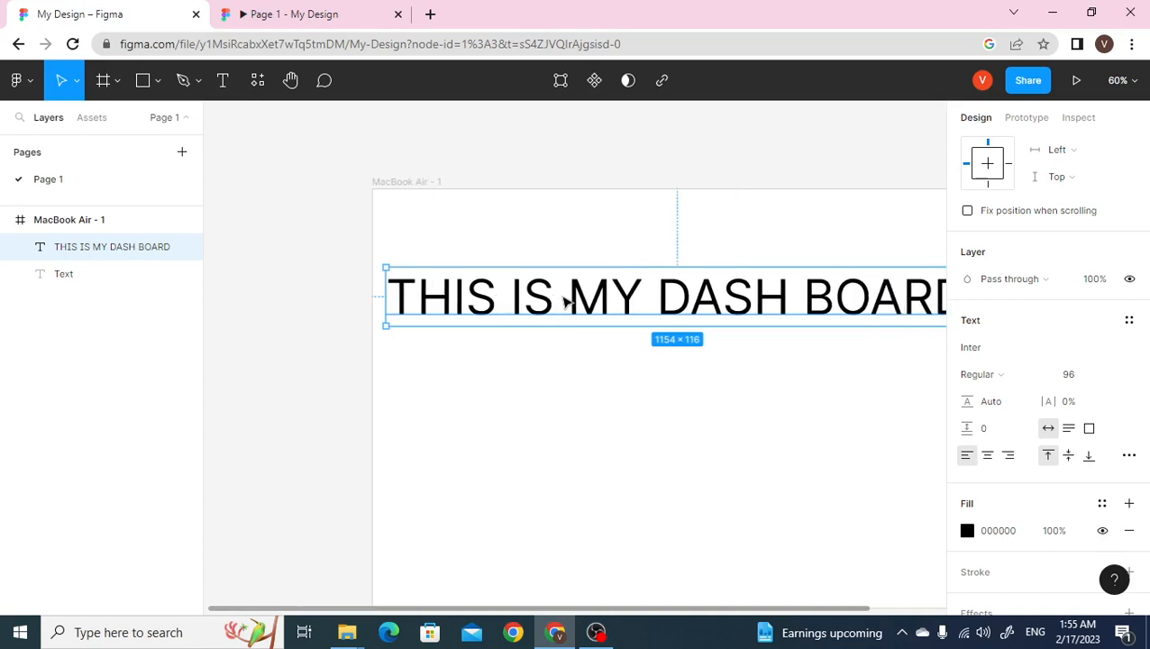
scroll(565, 302, down, 1)
scroll(565, 302, up, 3)
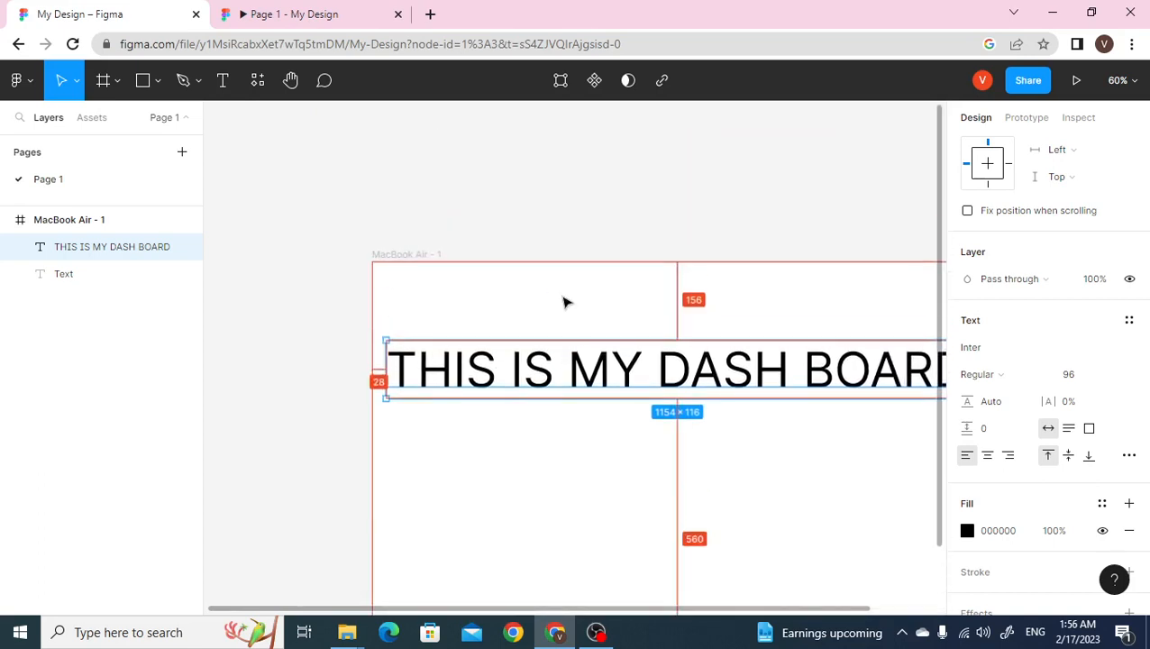
scroll(565, 302, down, 2)
scroll(565, 302, up, 3)
scroll(563, 299, down, 2)
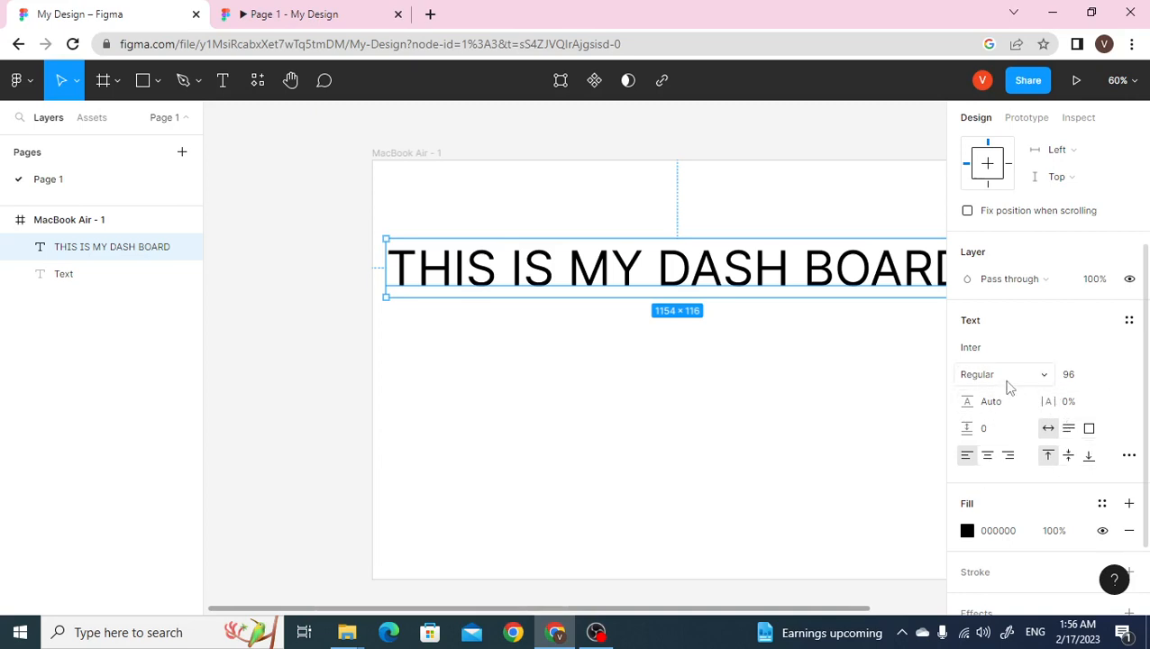
scroll(1002, 385, down, 3)
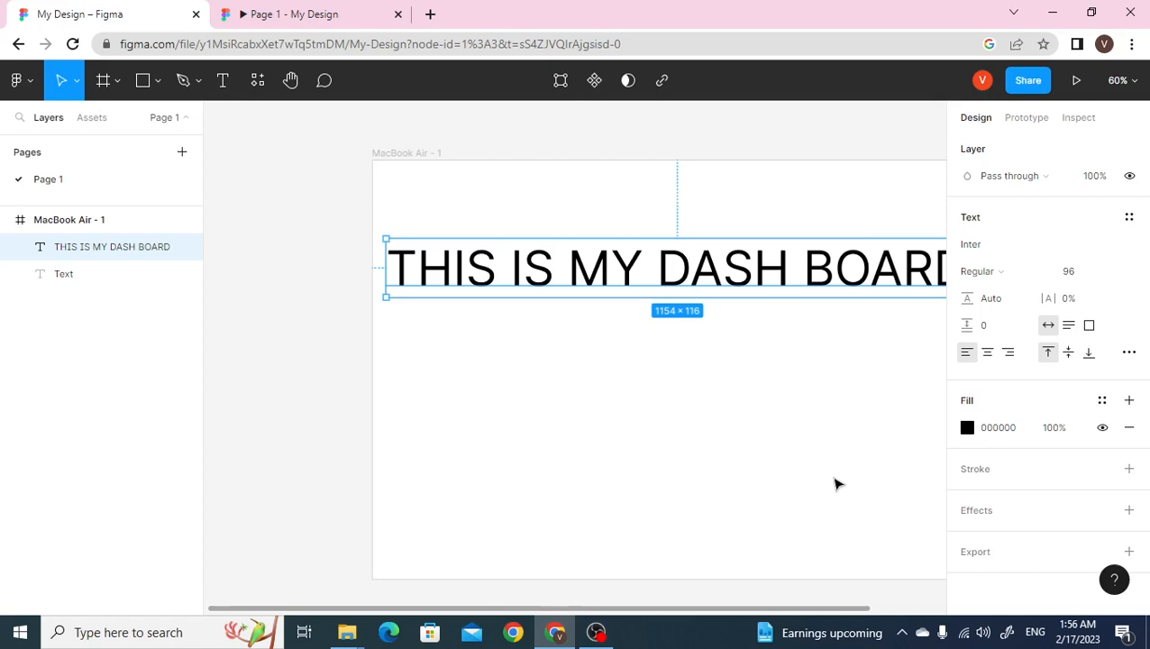
scroll(419, 205, right, 4)
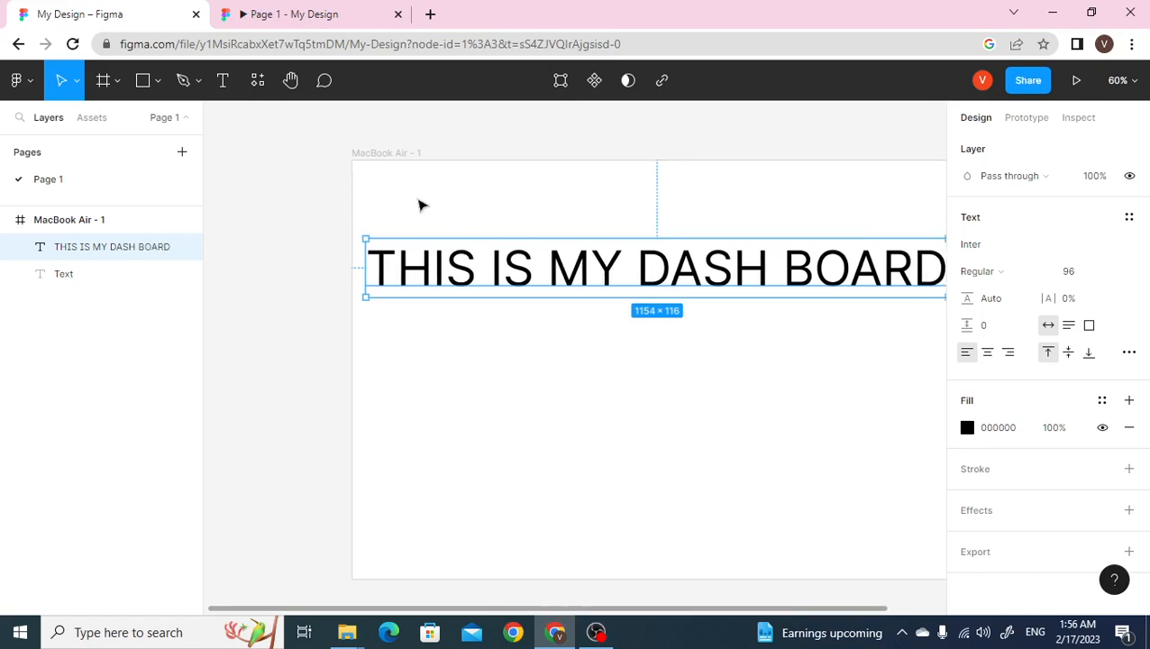
scroll(419, 206, left, 1)
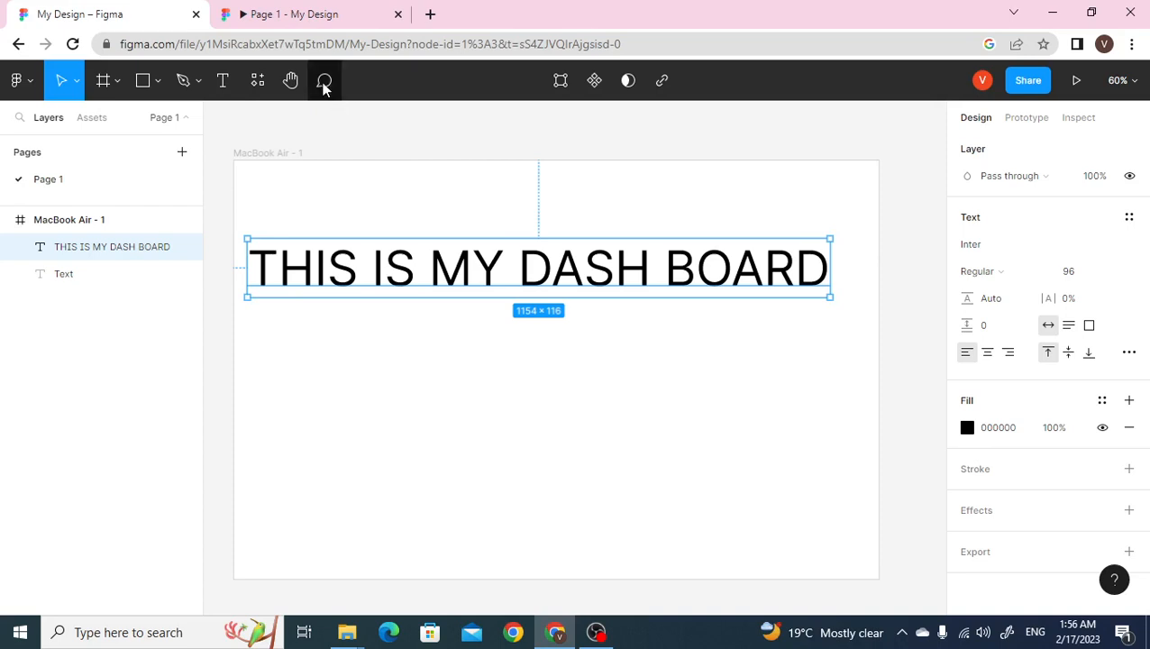
Step: Draft the comment "SADASDASD" over the word BOARD in the heading with the Comment tool, and return to the Move tool
click(324, 83)
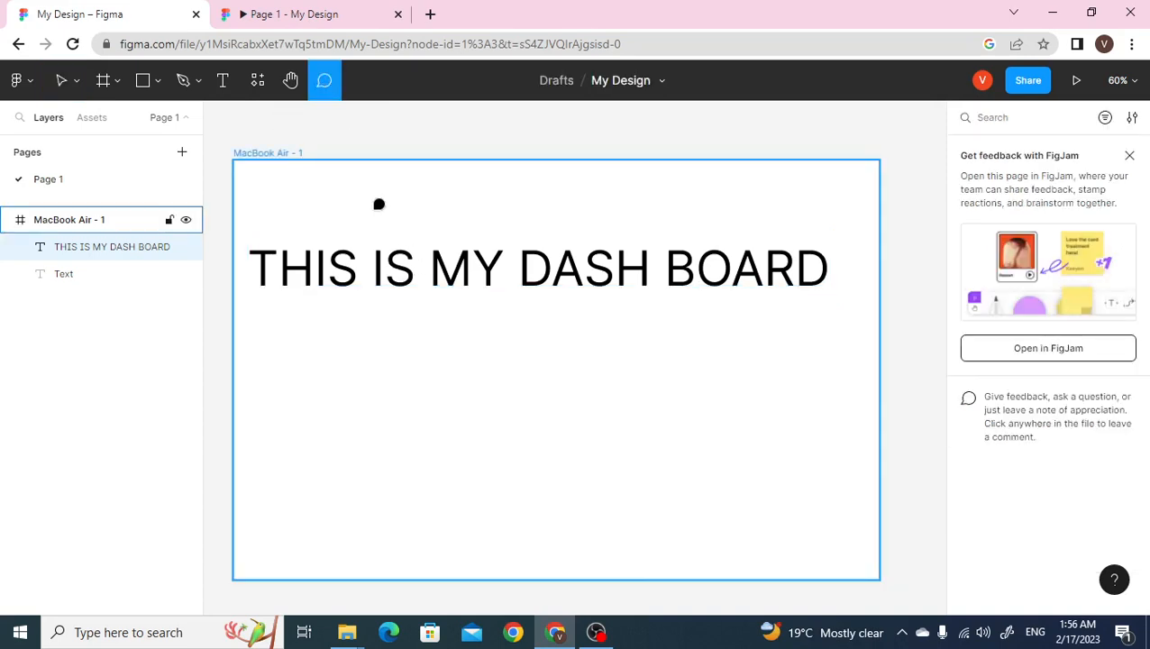
click(753, 270)
text(SADASDASD)
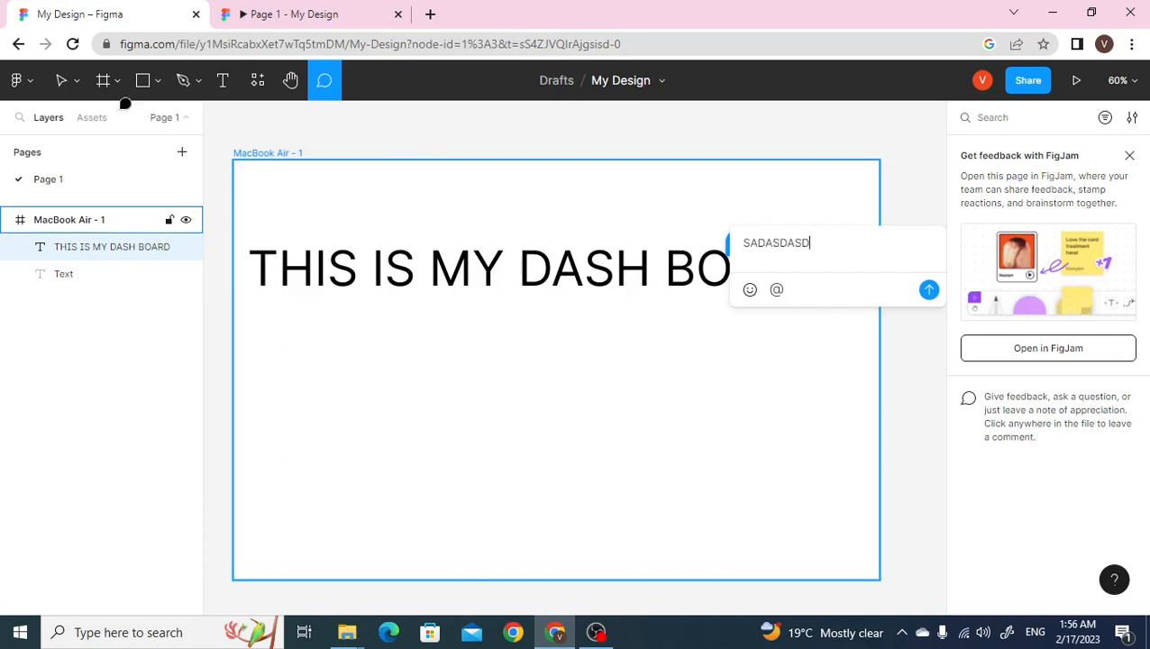
key(Escape)
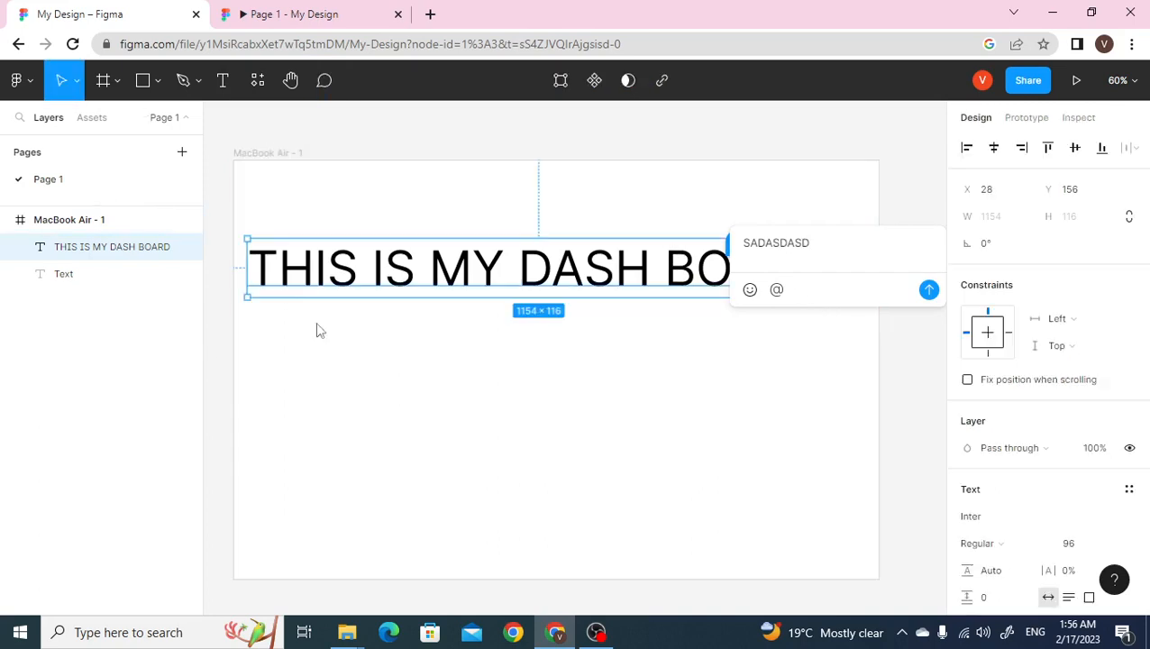
click(654, 430)
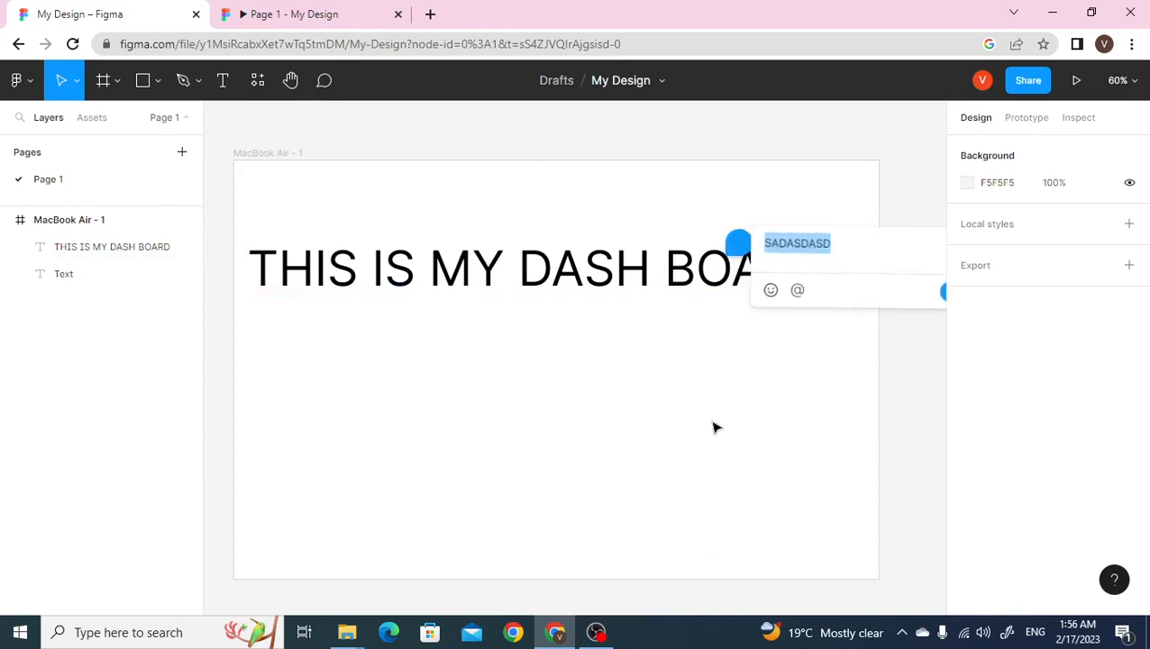
click(692, 335)
click(724, 272)
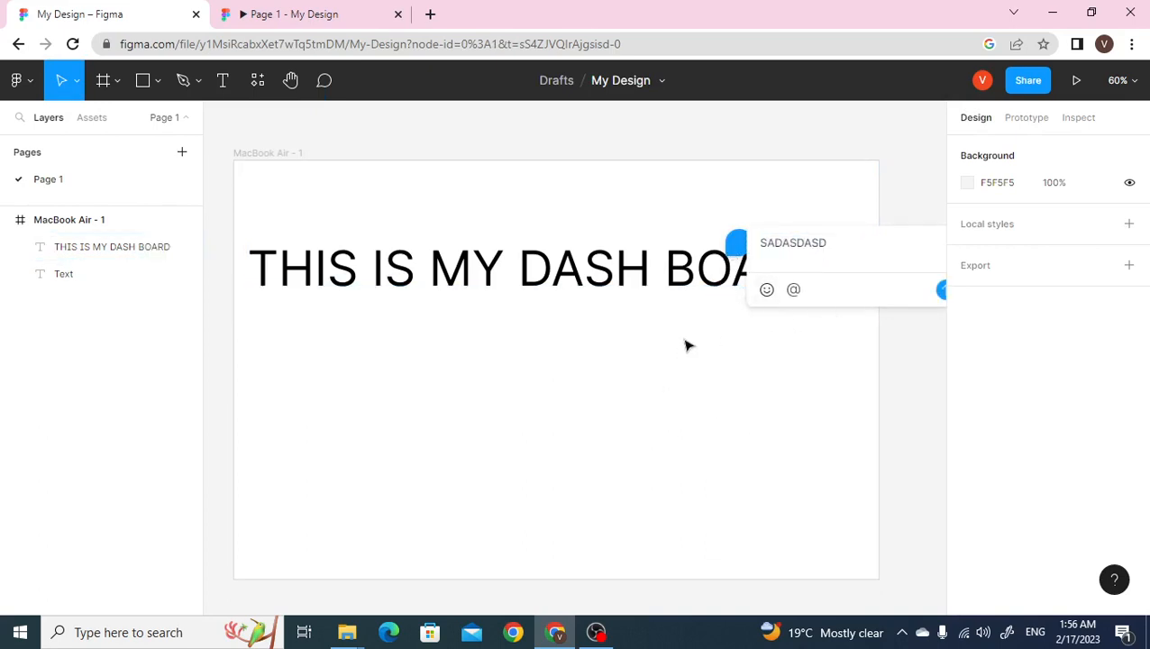
click(631, 354)
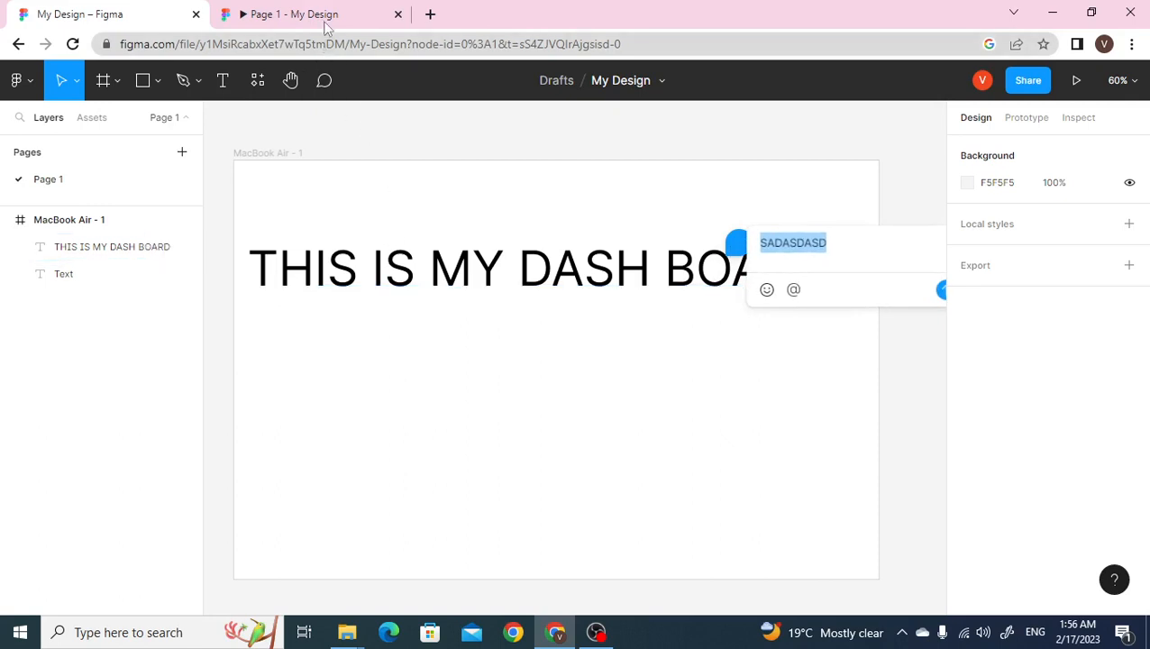
Step: Check the prototype preview, return to the My Design file and post the drafted comment
click(325, 20)
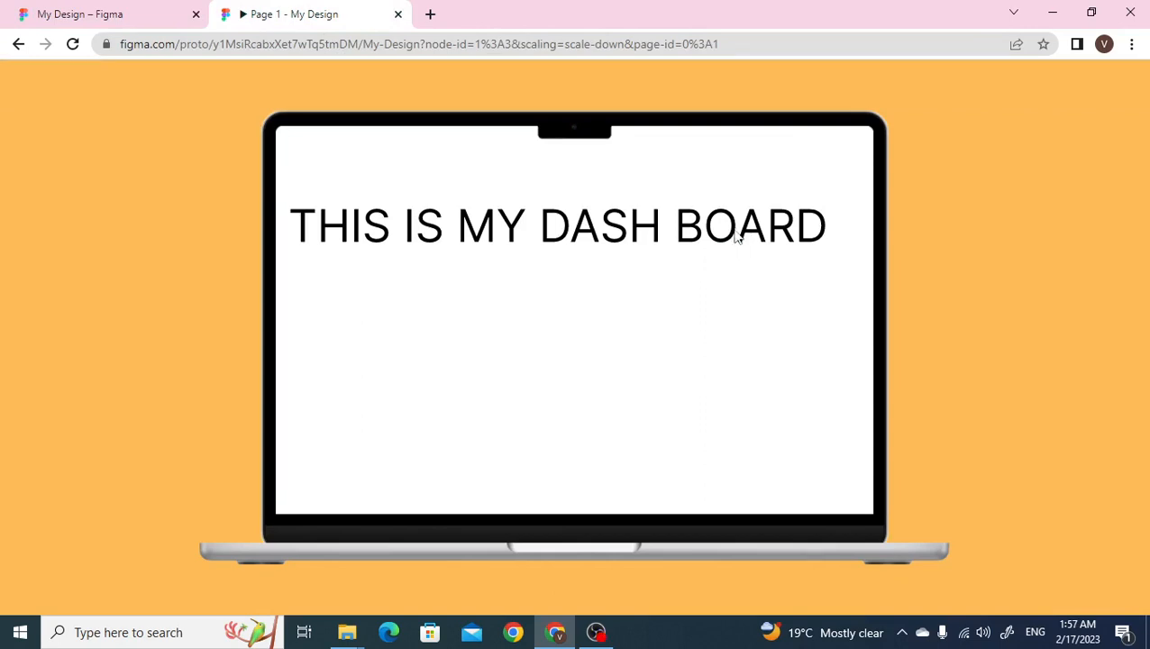
click(86, 14)
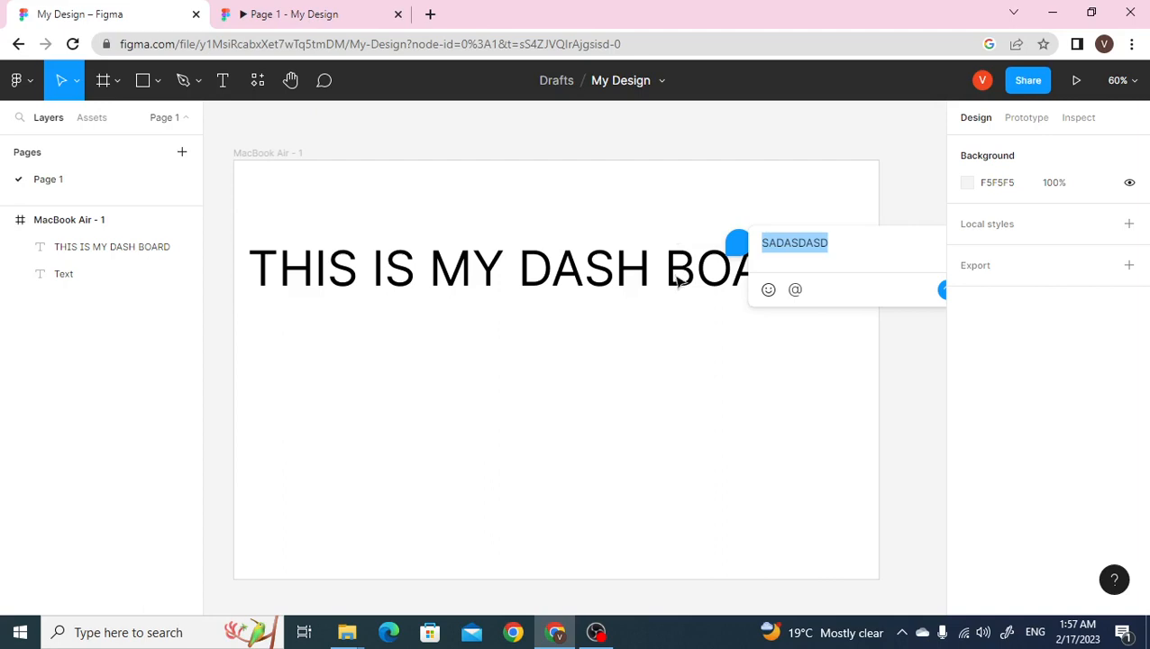
click(741, 246)
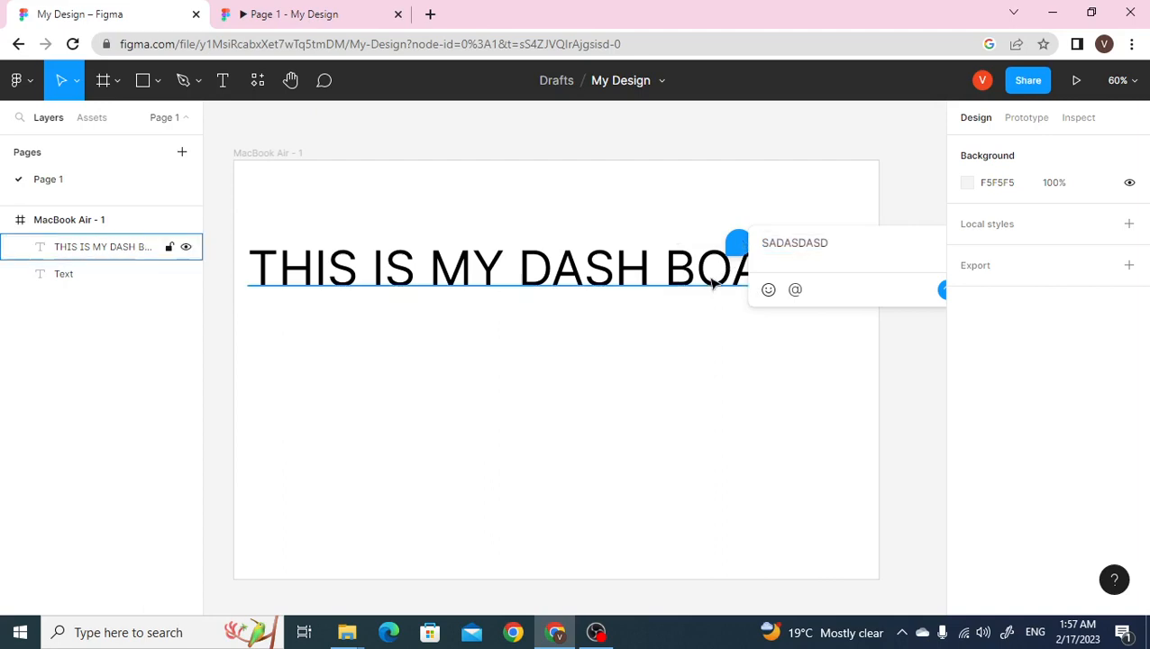
scroll(704, 287, down, 1)
scroll(704, 286, right, 4)
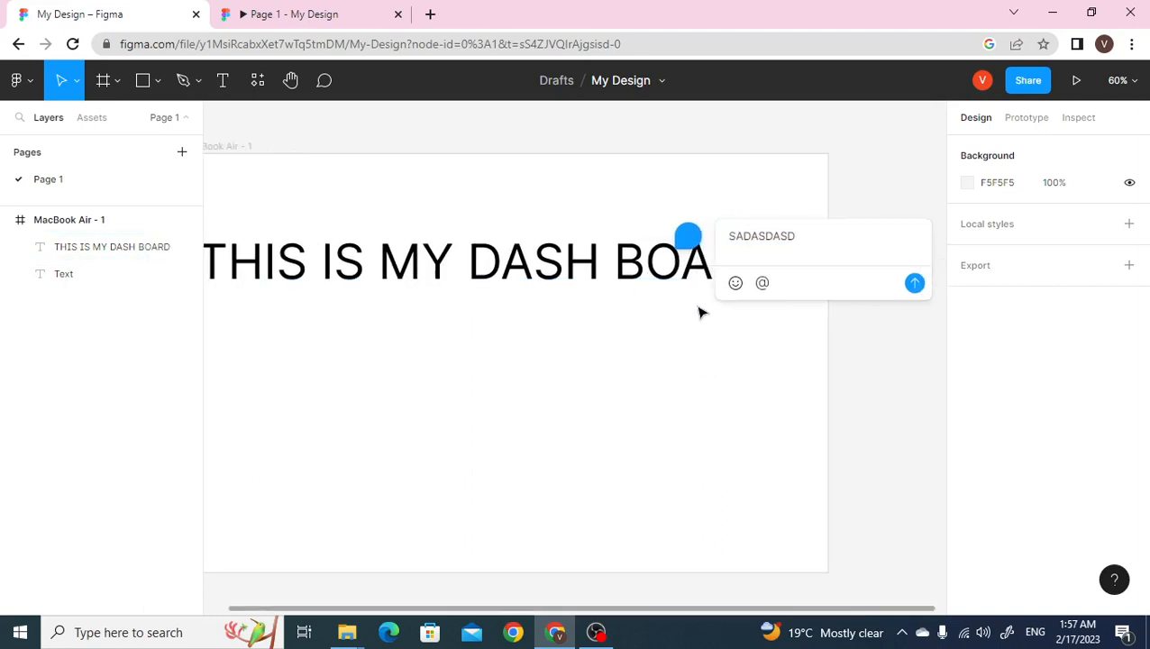
click(908, 284)
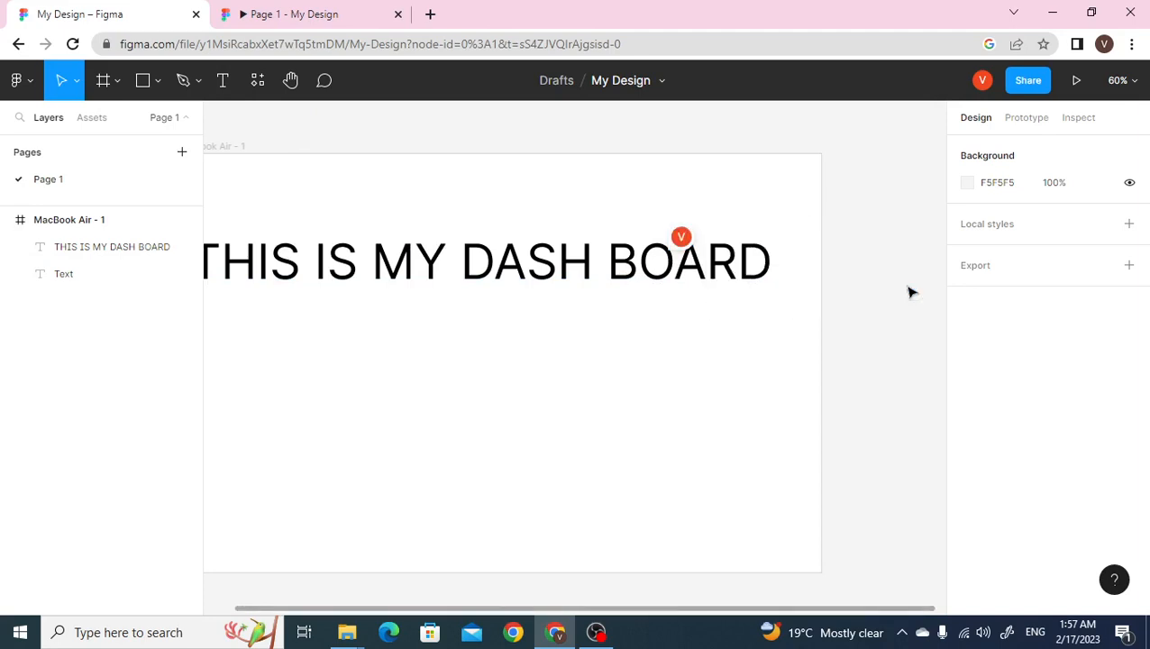
Step: Hide the comments on the canvas from the posted comment's options
right_click(683, 244)
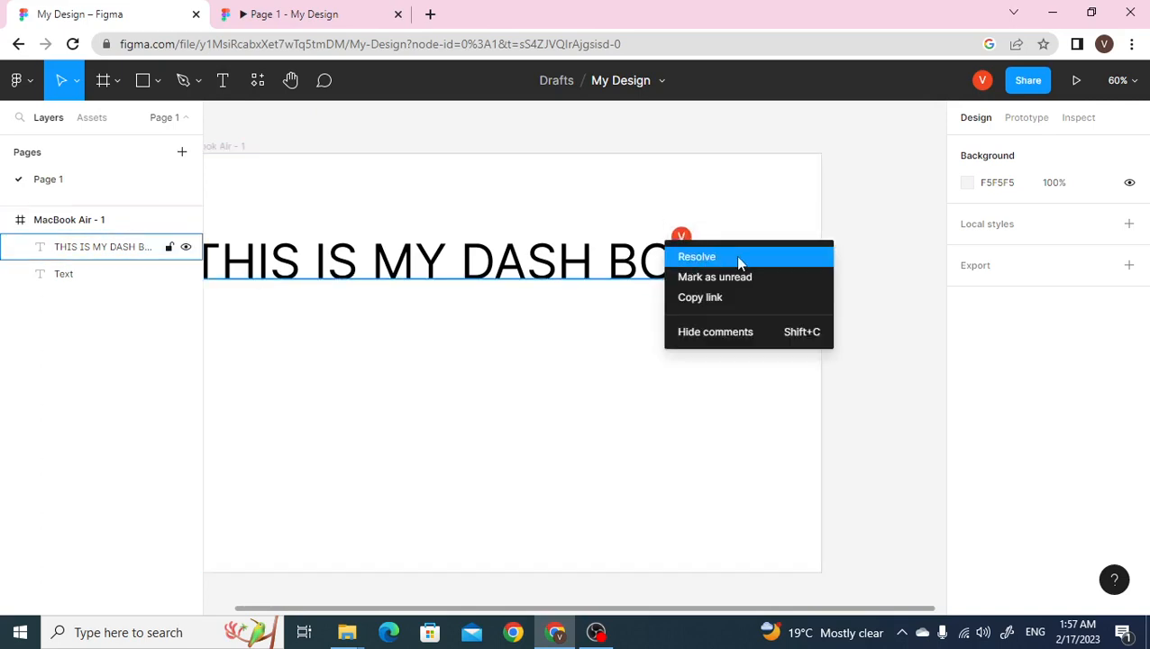
click(735, 332)
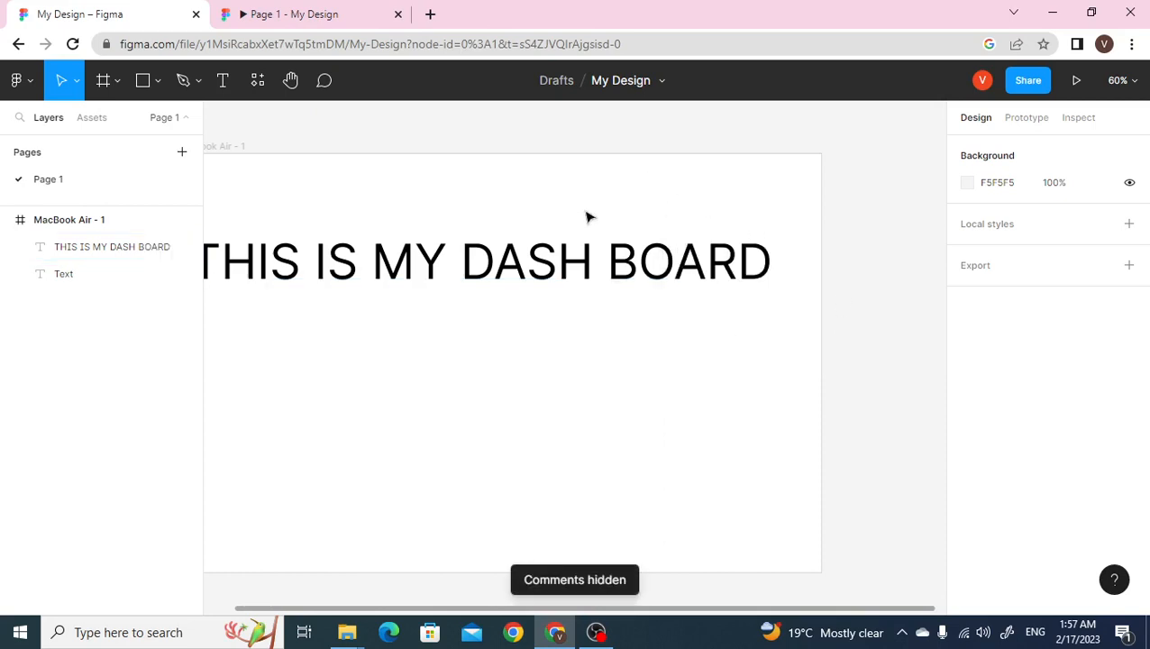
scroll(434, 208, left, 2)
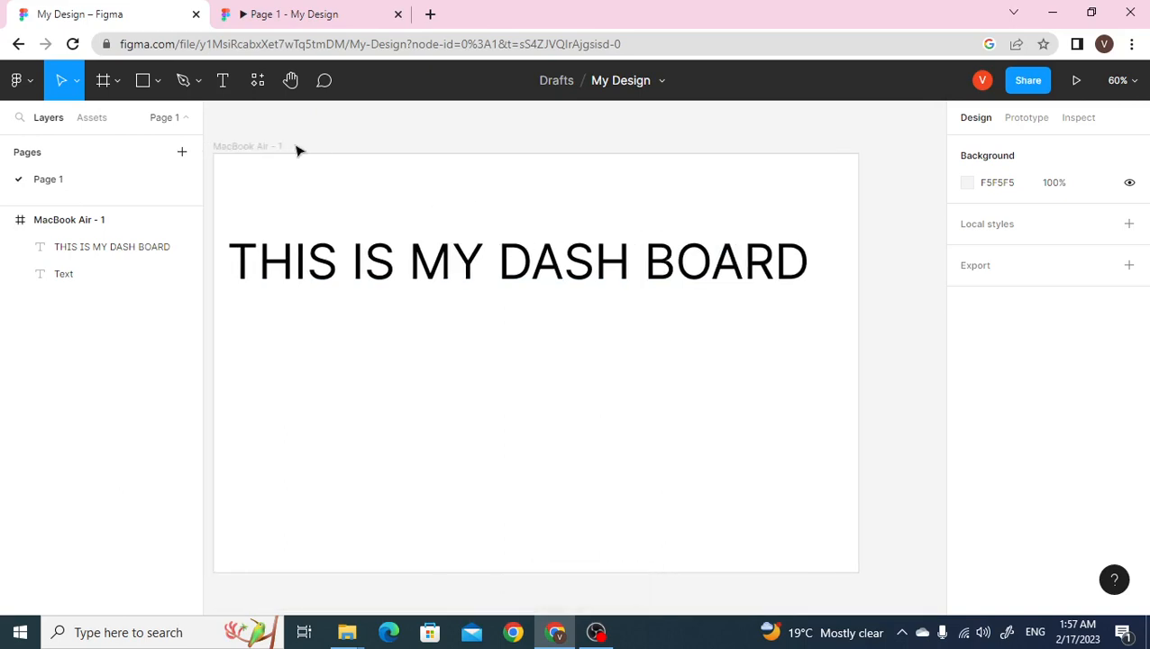
Step: Create a component from the heading text while viewing the file's assets, and move it to X 108, Y 235
click(100, 123)
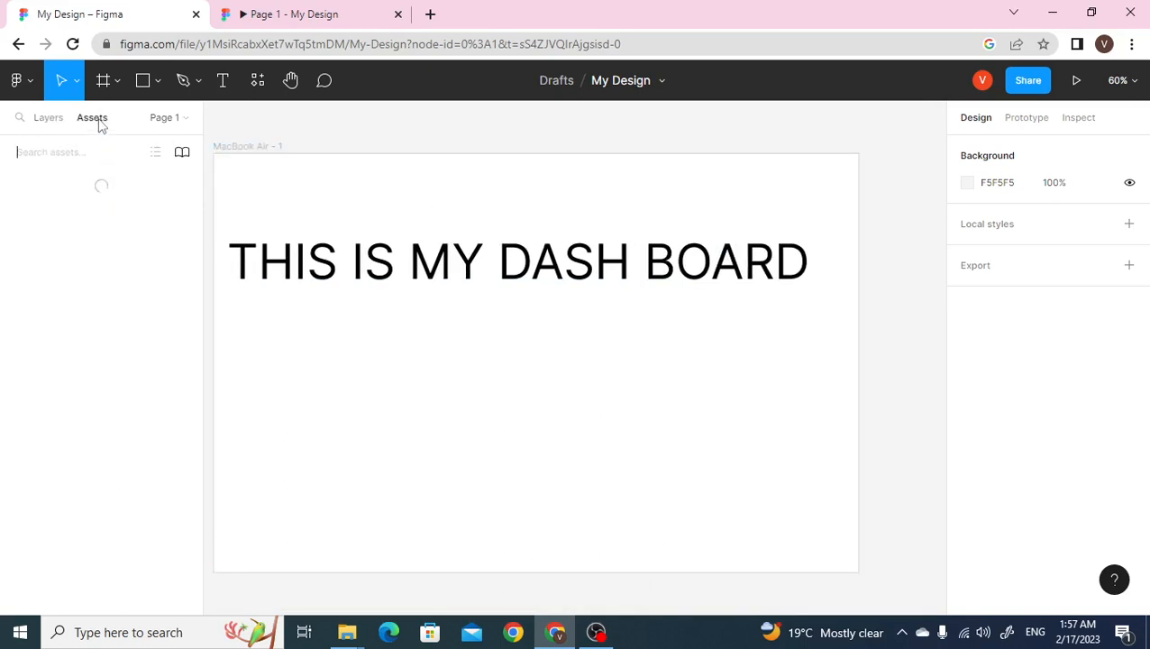
click(532, 259)
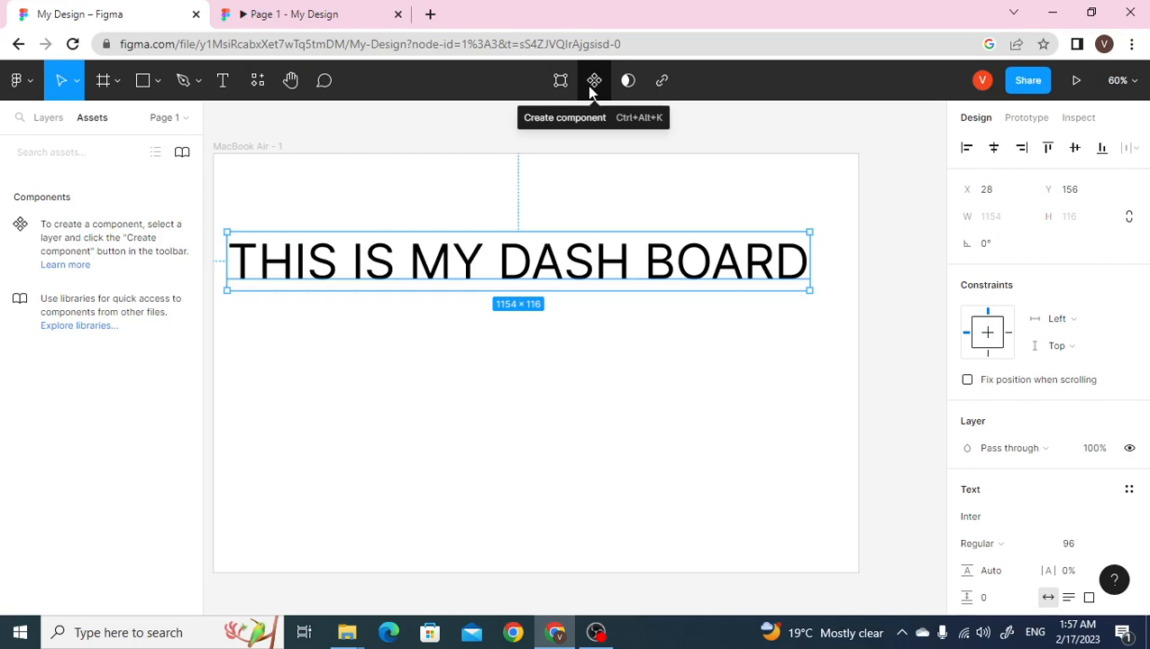
click(593, 86)
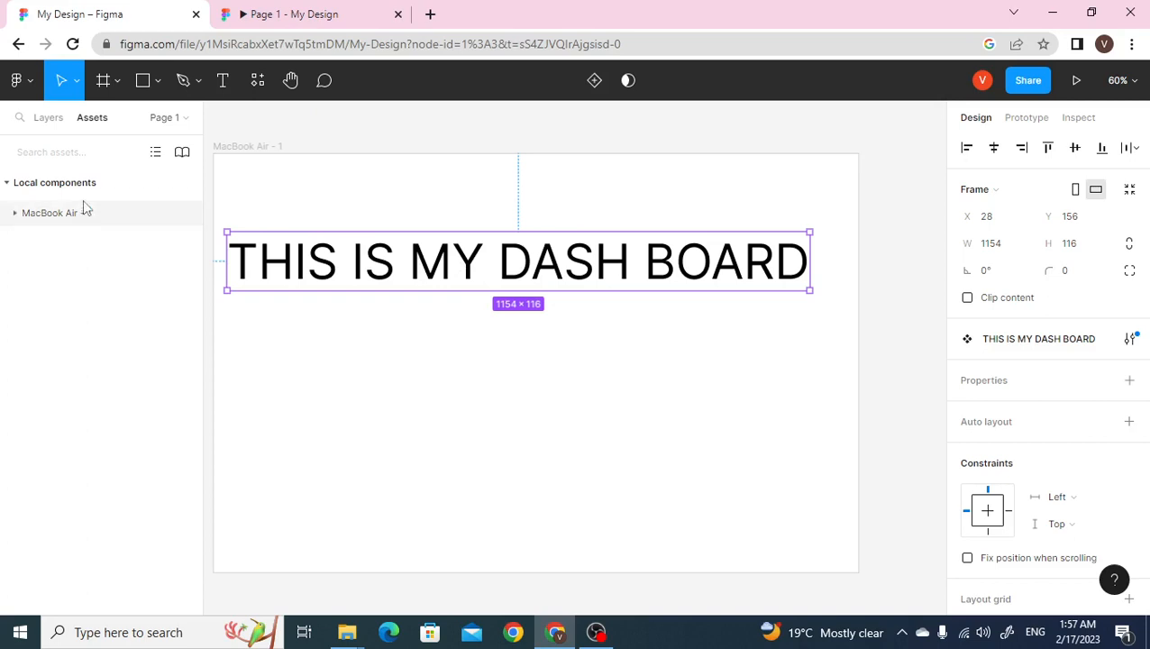
drag(475, 261, 515, 301)
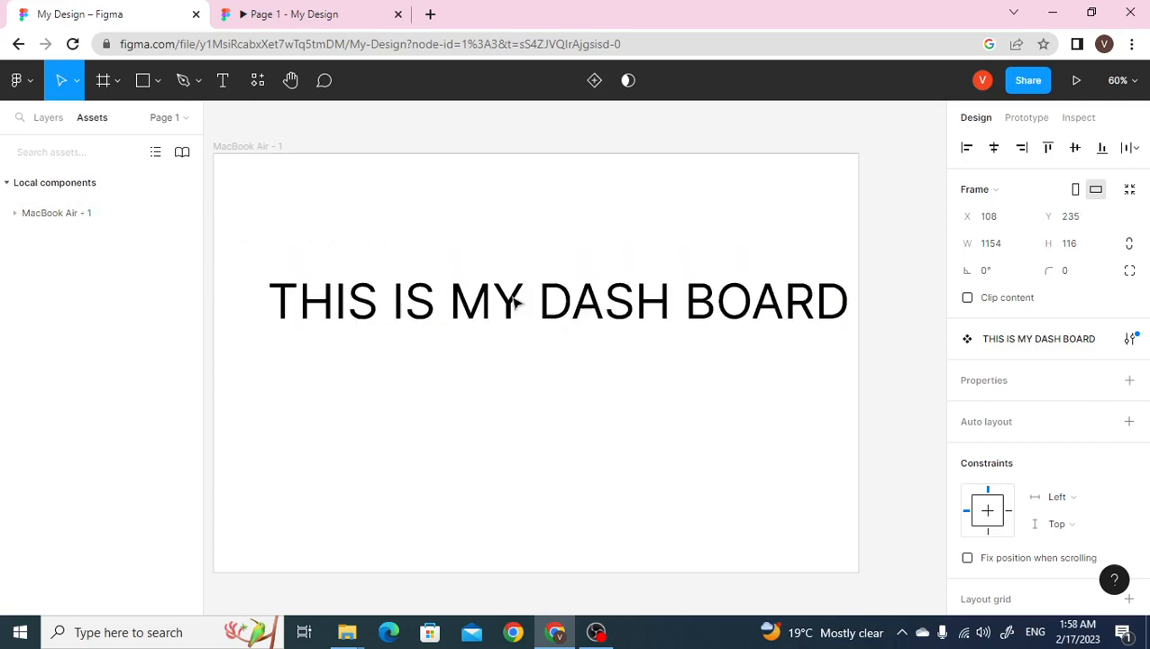
Step: Show the file's page list and add a second page with its default name
click(186, 125)
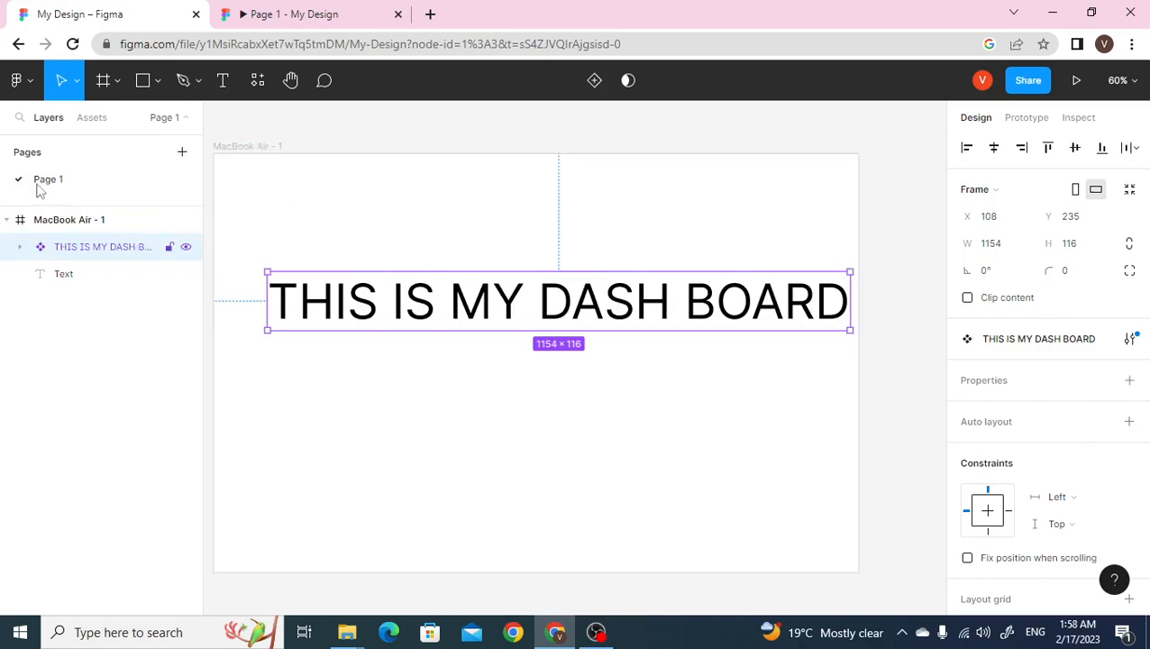
click(183, 155)
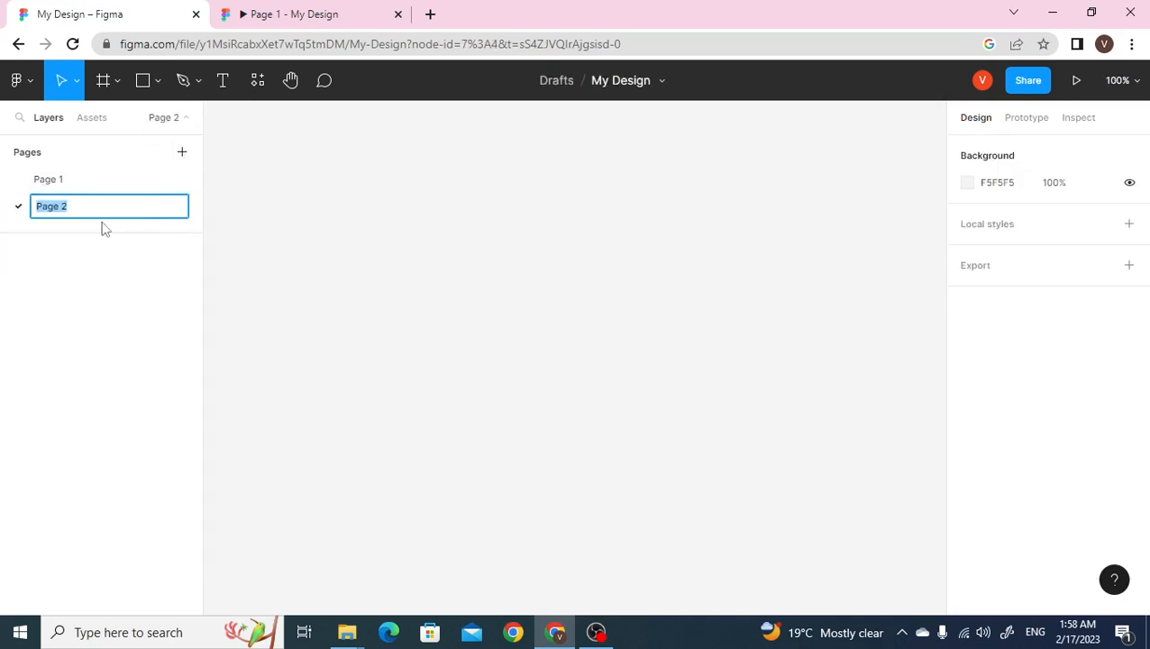
click(383, 346)
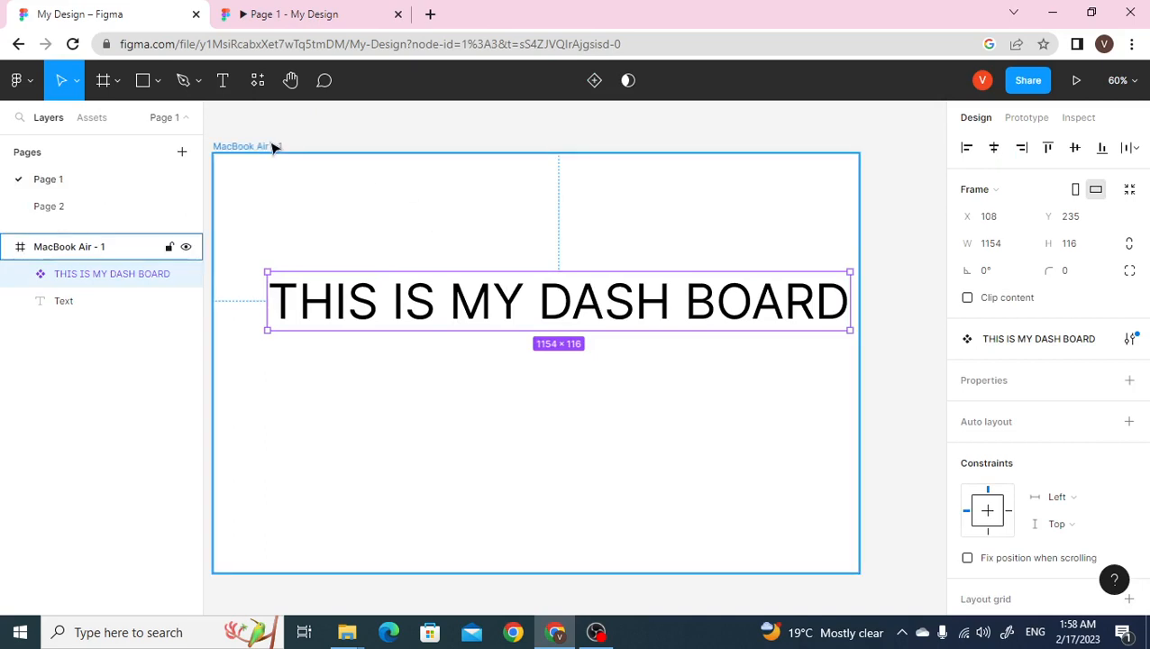
Step: Copy the MacBook Air - 1 frame from Page 1 to Page 2 and look through the copy's design properties
click(325, 145)
click(326, 145)
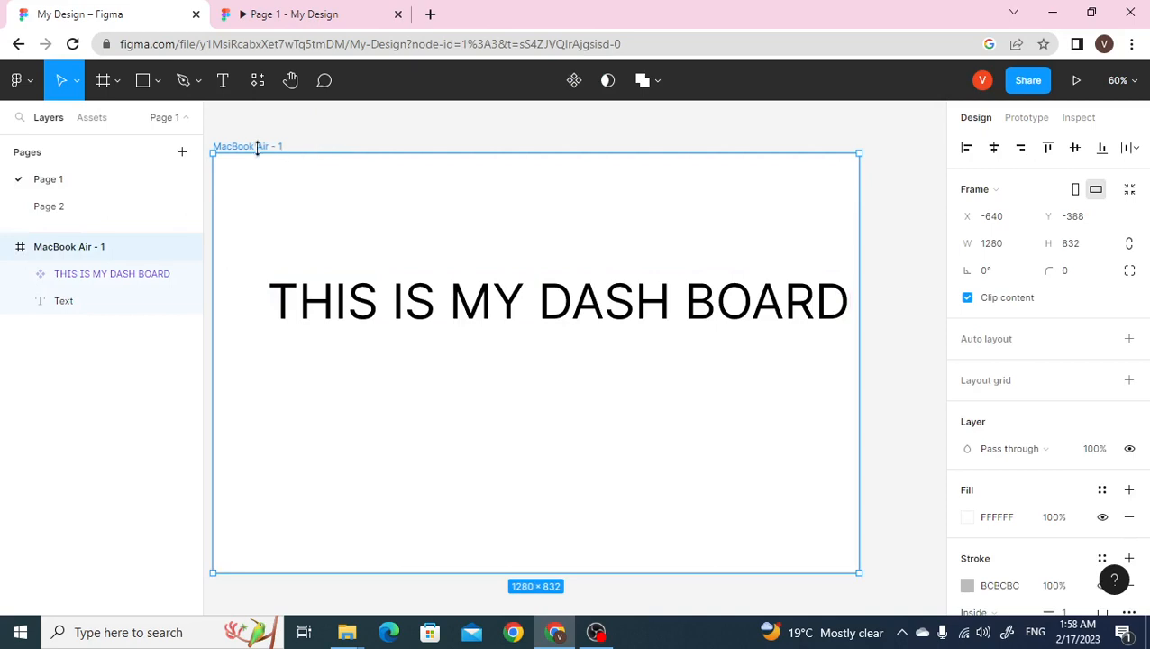
click(56, 213)
key(ctrl+v)
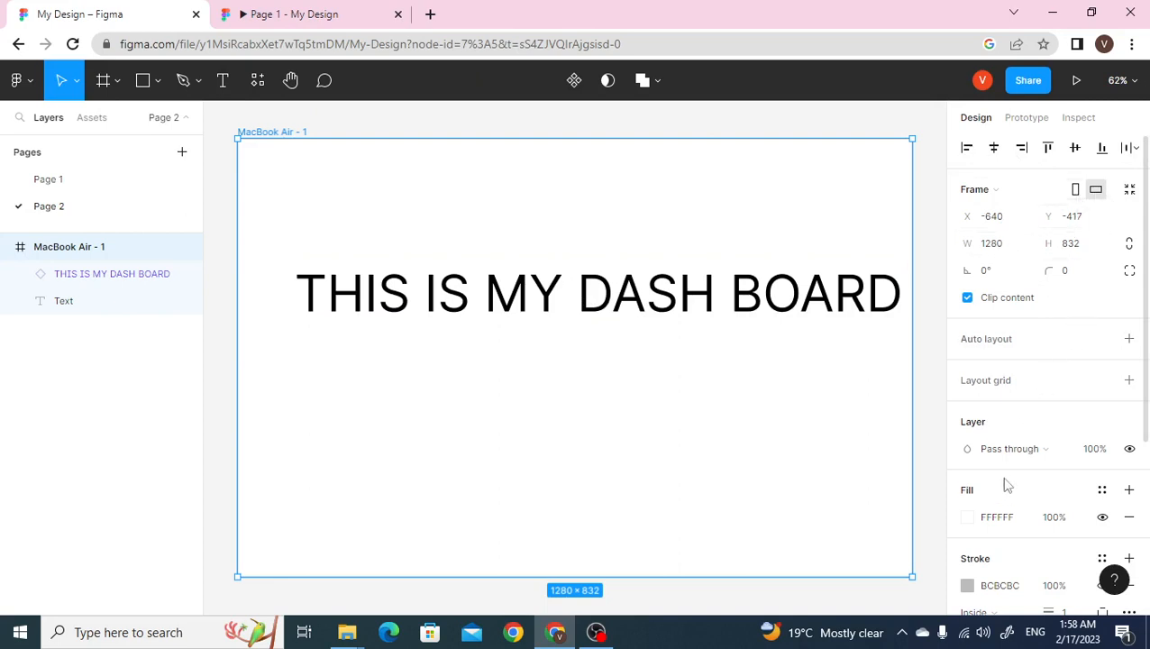
scroll(1012, 458, down, 1)
scroll(1011, 460, down, 2)
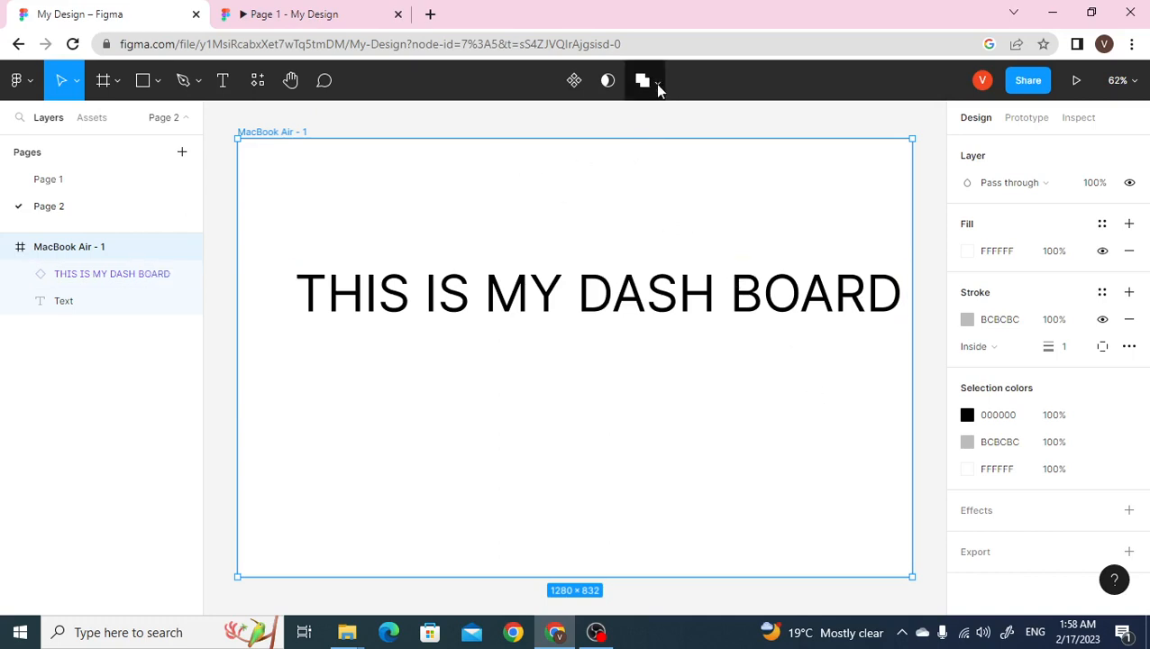
Step: Go back to the file browser and select the My Design file among the drafts
click(29, 89)
mouse_move(41, 193)
click(71, 124)
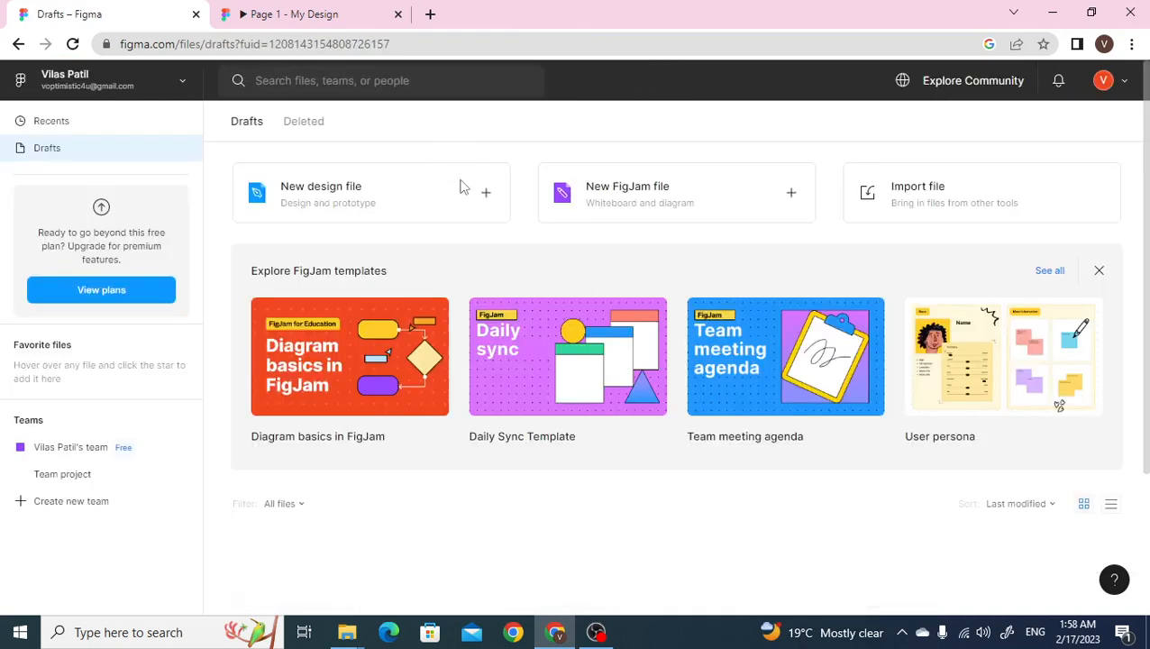
scroll(453, 216, down, 1)
scroll(454, 216, down, 3)
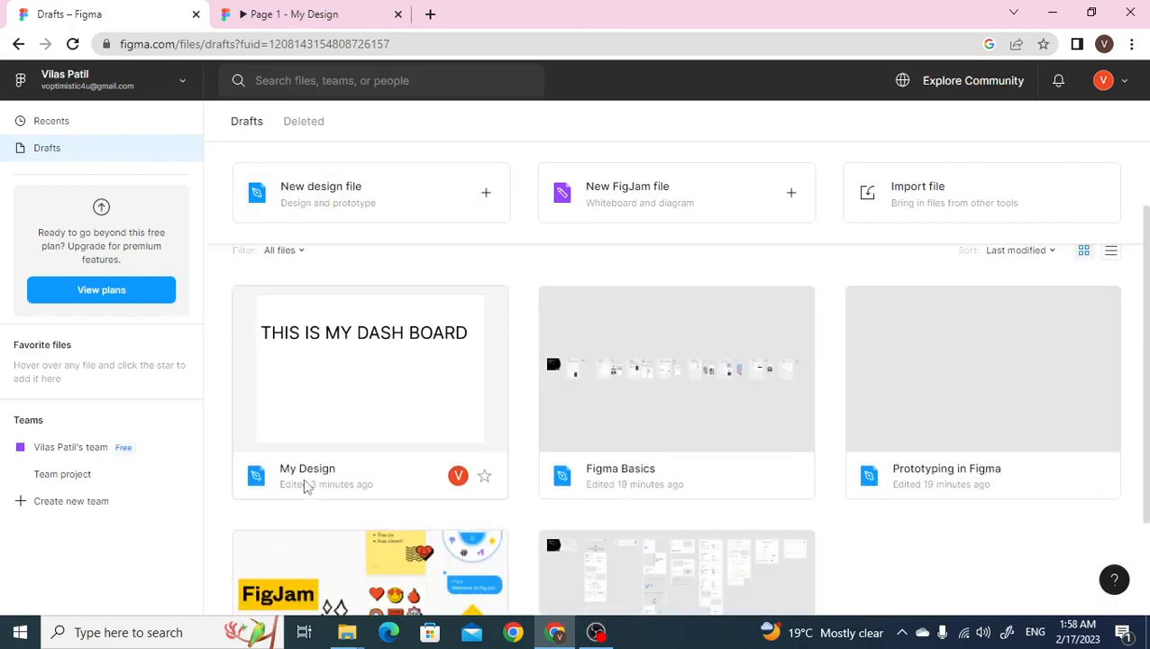
click(387, 358)
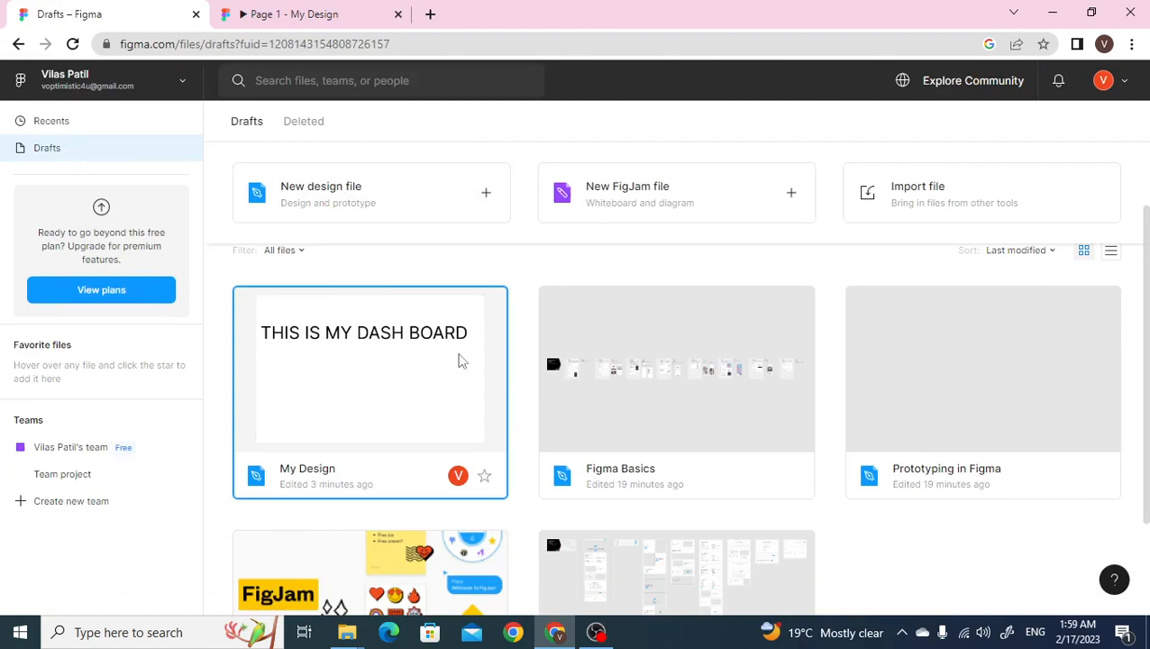
Step: Switch to the running My Design prototype and copy its share link from the prototype sharing options
click(297, 18)
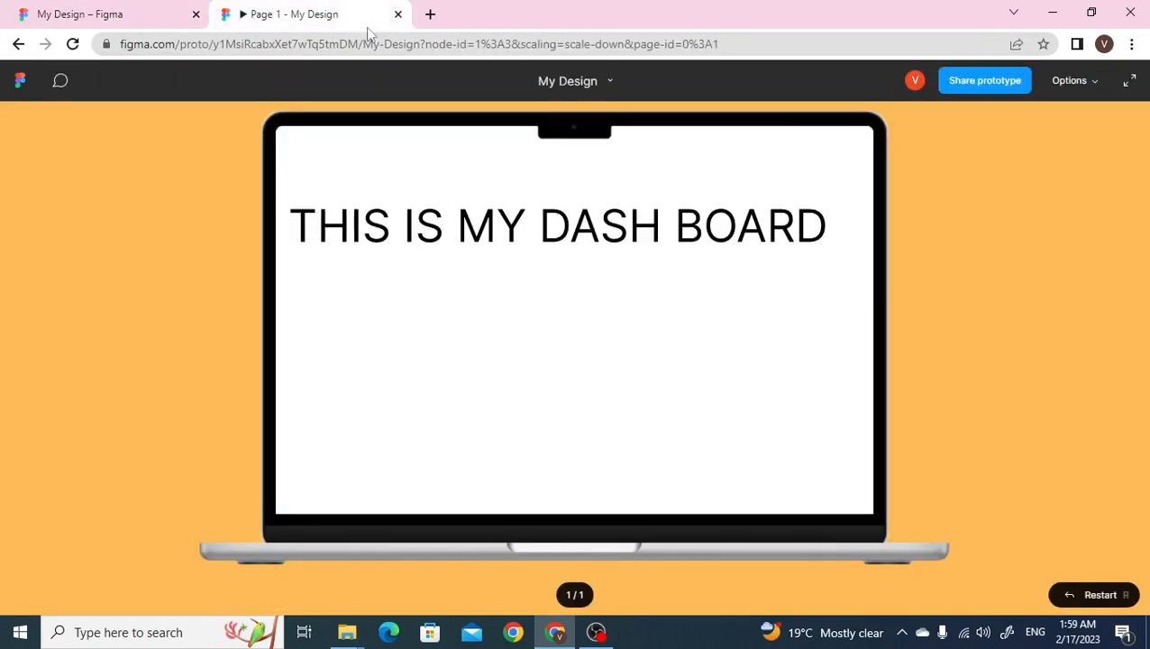
click(968, 85)
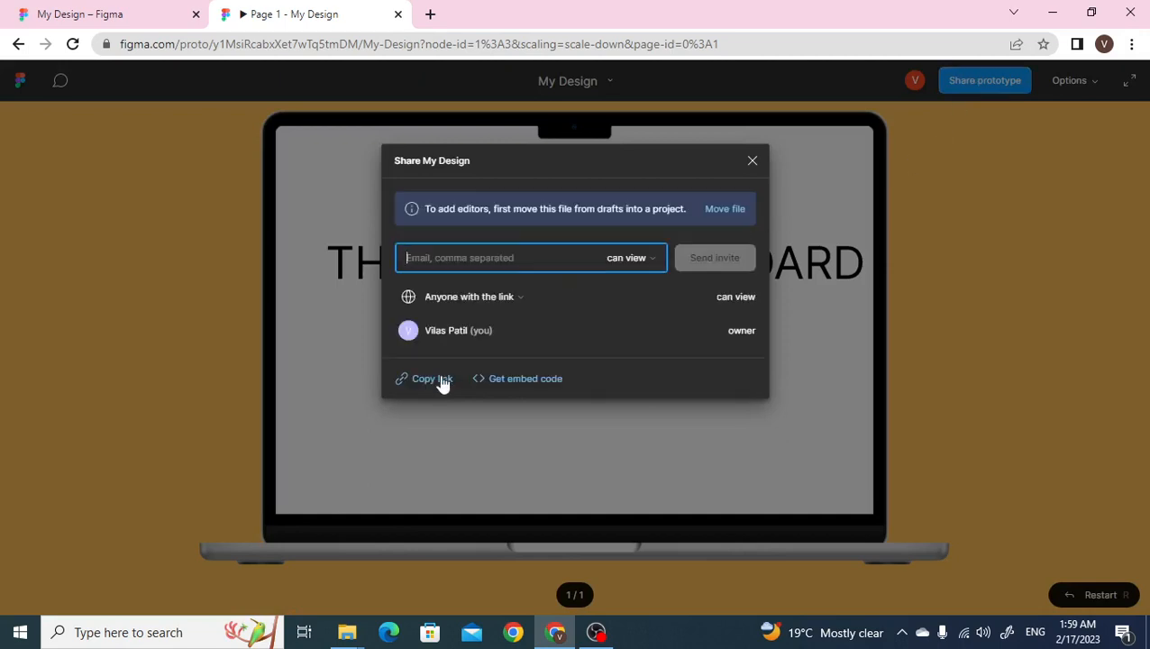
click(440, 381)
click(752, 163)
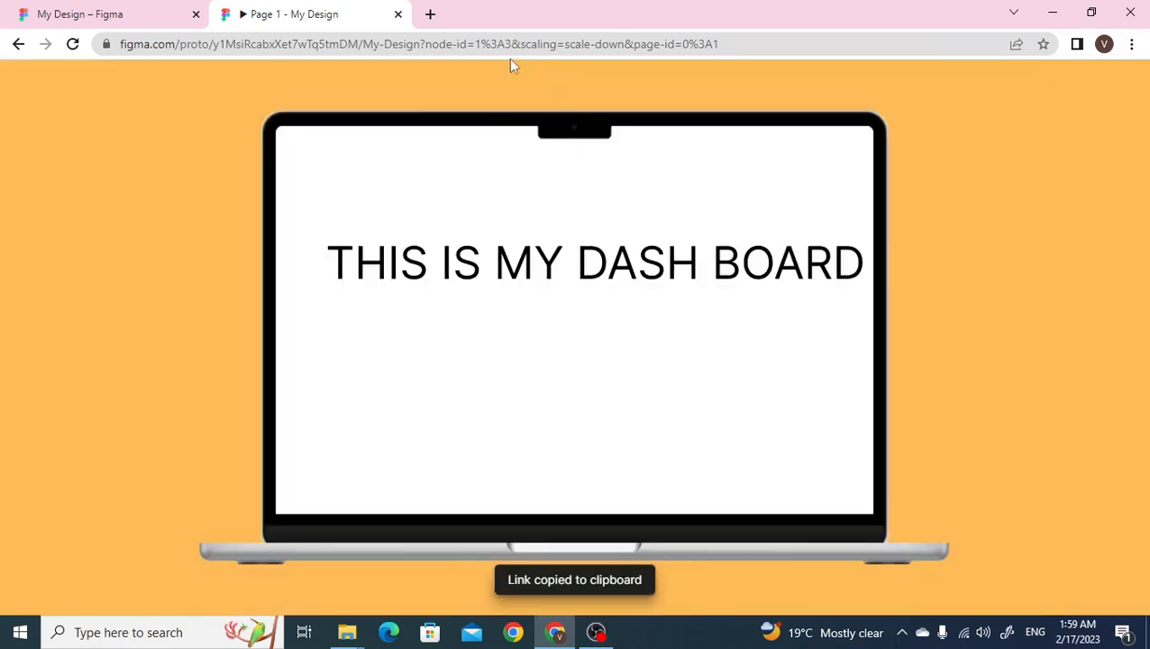
Step: Open the copied prototype link in a new browser tab, view the prototype in full screen, and exit full screen
click(430, 14)
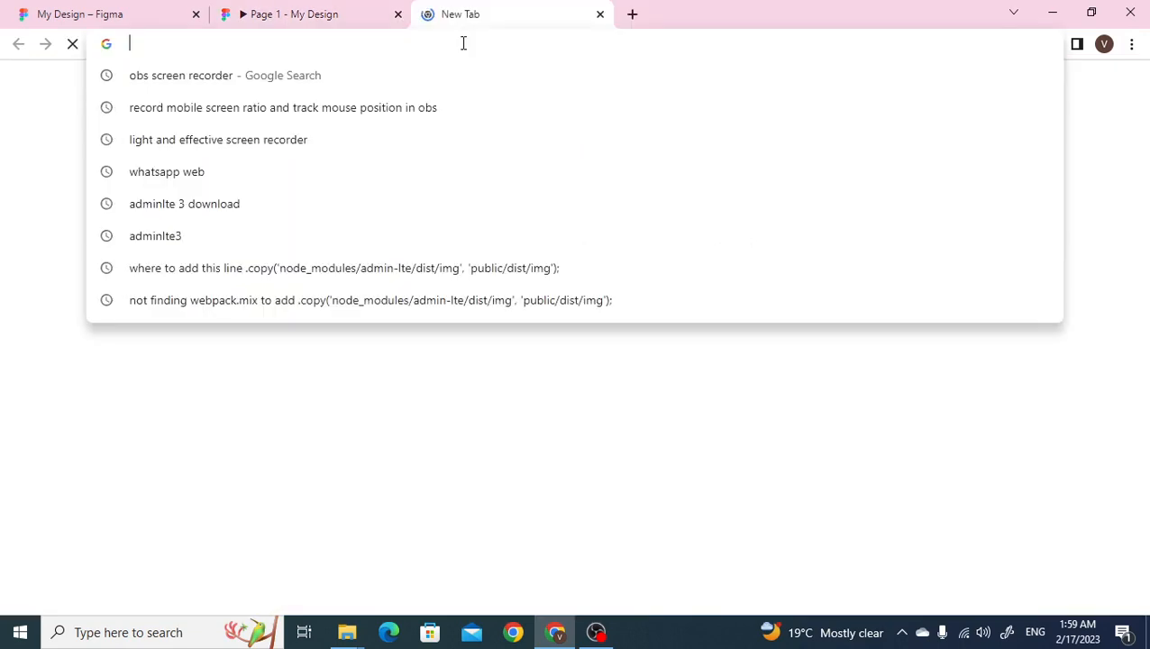
key(ctrl+v)
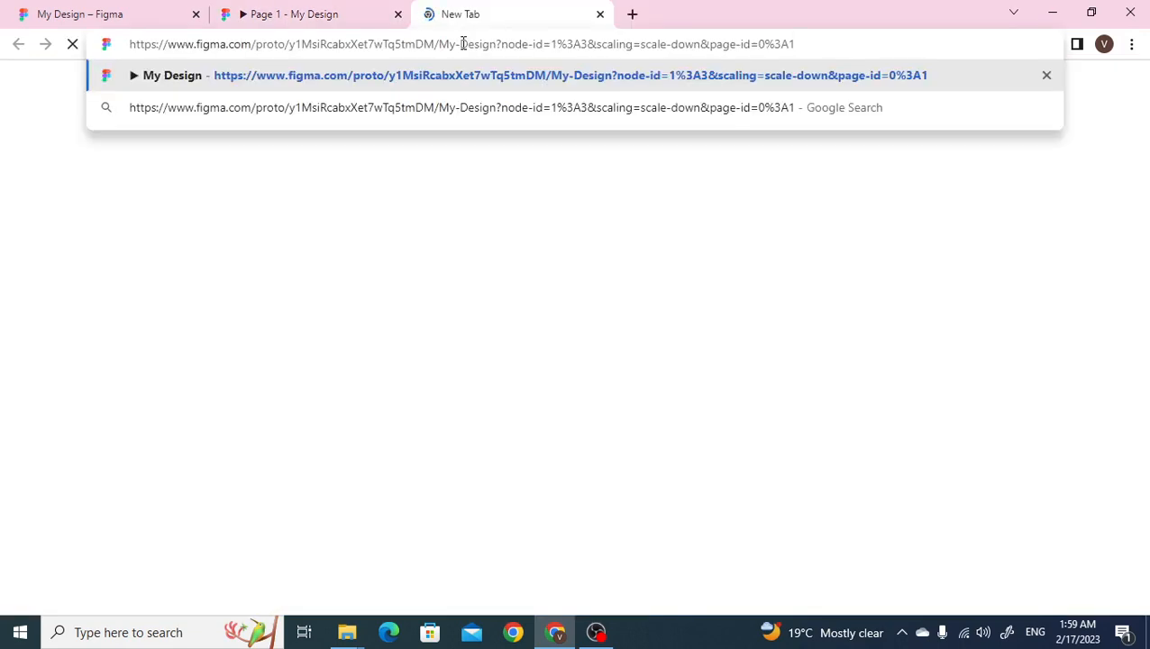
key(Return)
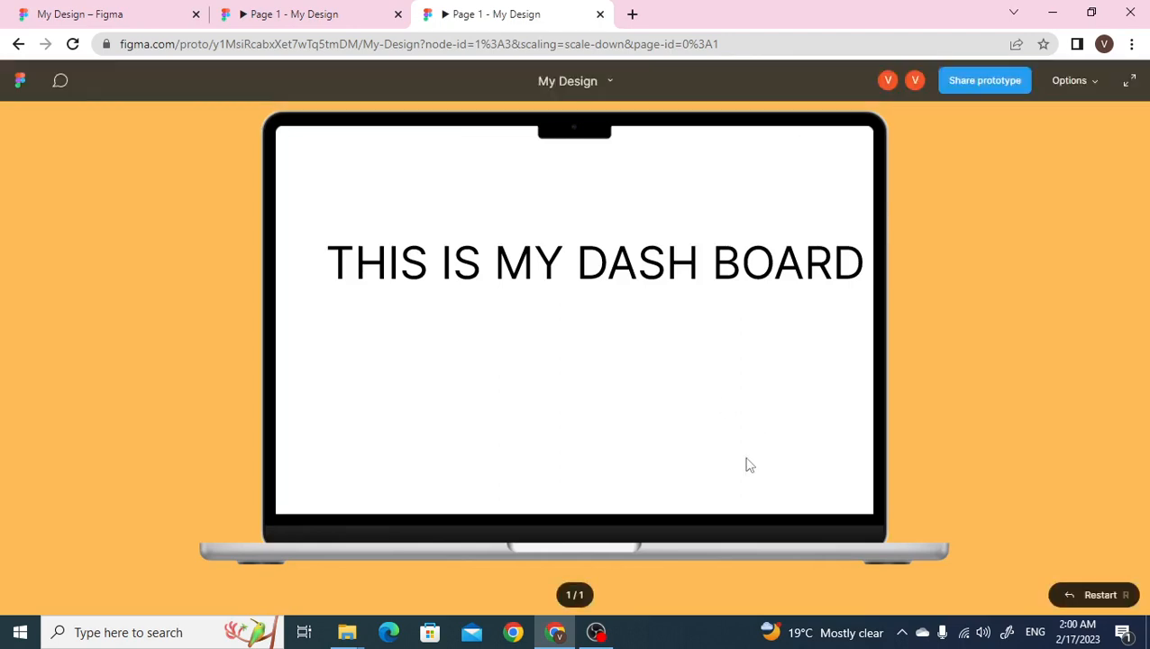
click(1129, 83)
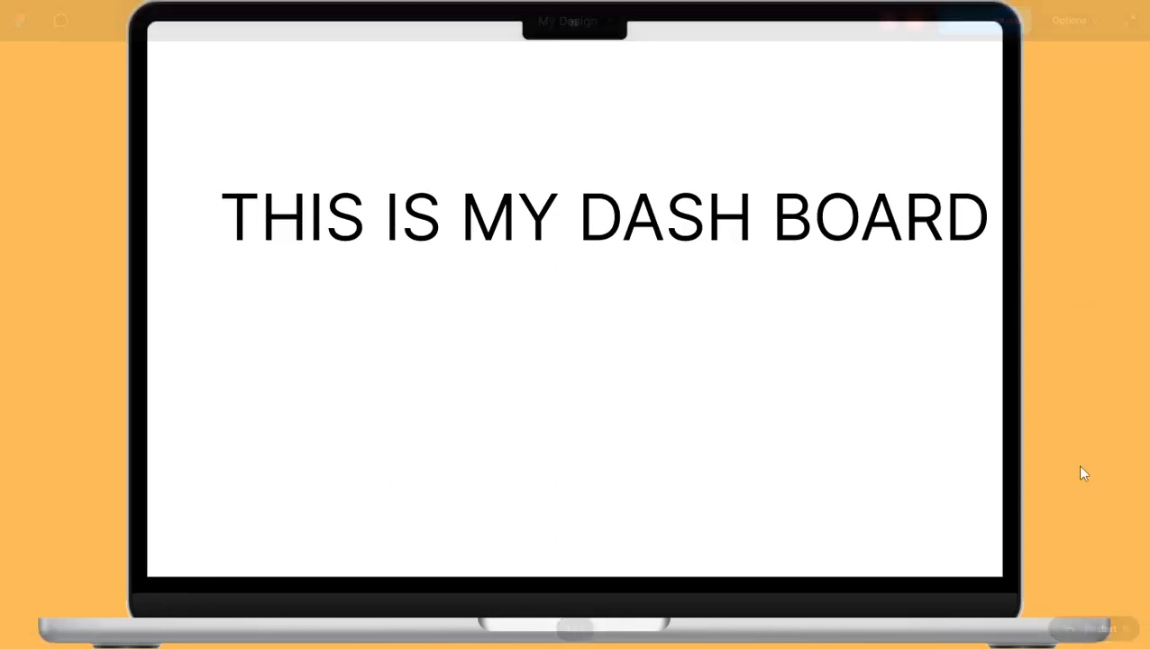
click(1129, 19)
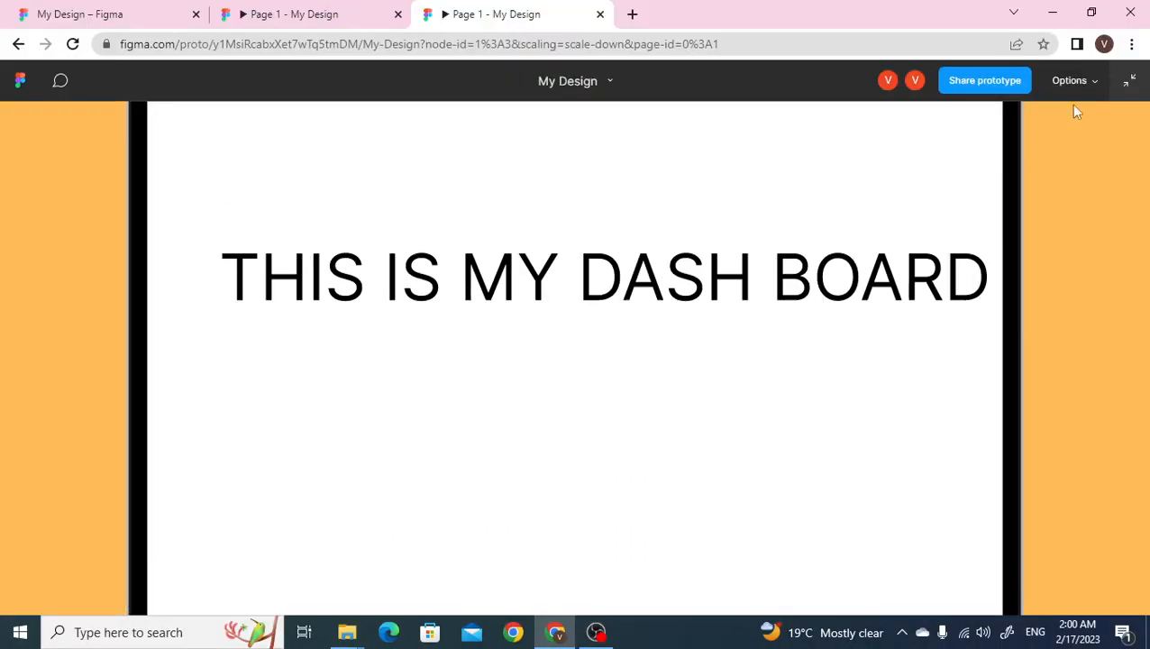